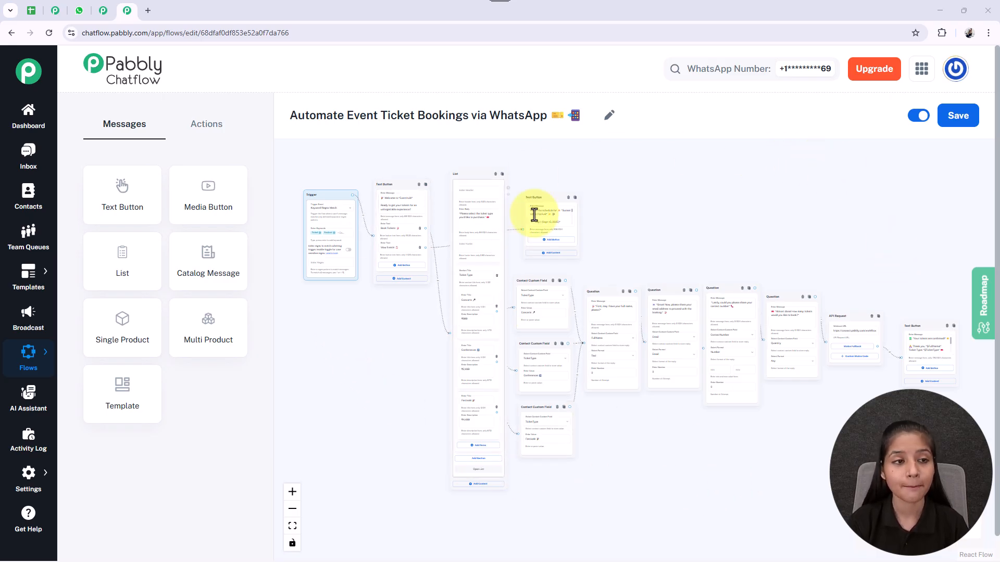
Step: Switch to WhatsApp and send the message "Ticket" in the Event Organiser chat
{"action": "left_click", "coordinate": [74, 13]}
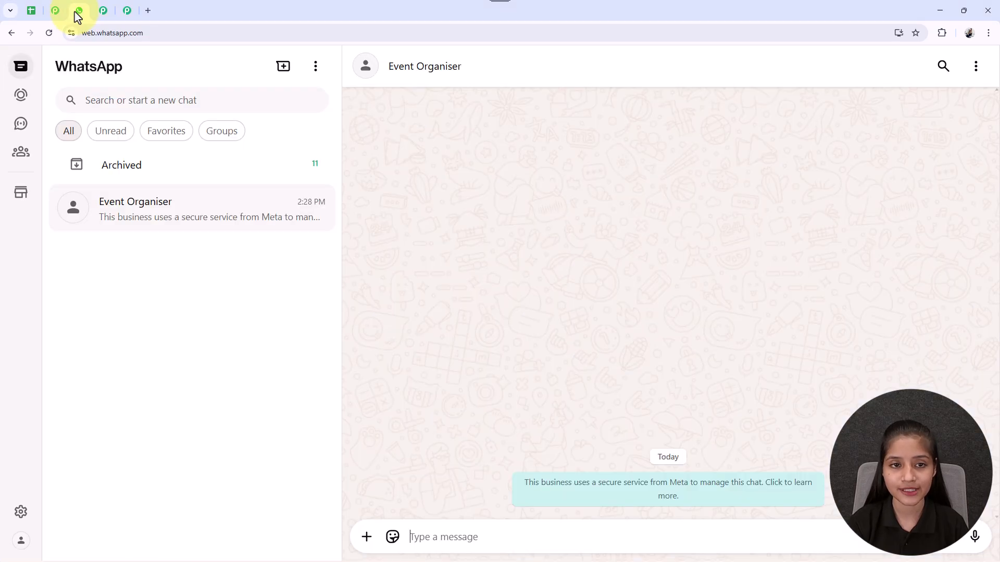
{"action": "left_click", "coordinate": [436, 535]}
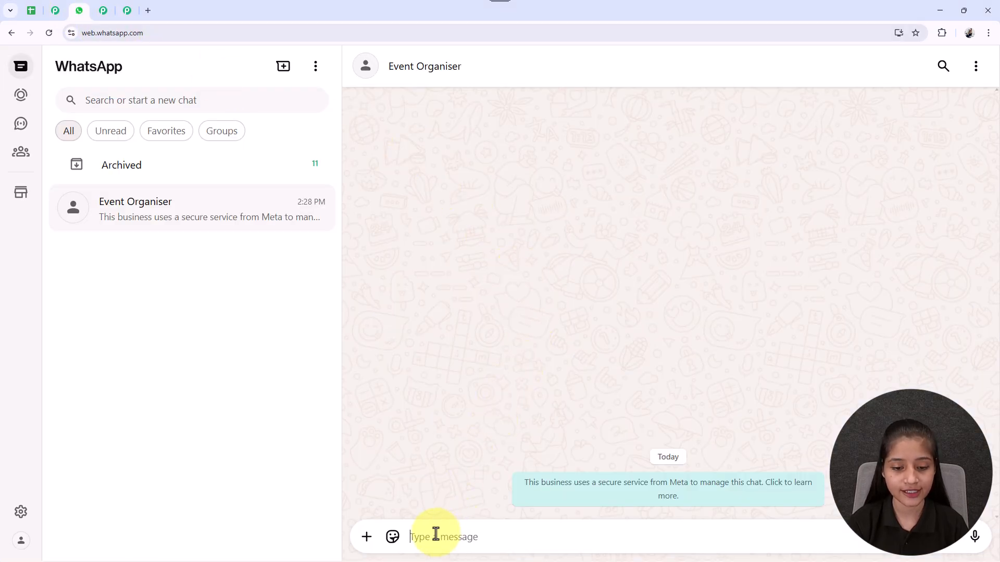
{"action": "type", "text": "Ticket"}
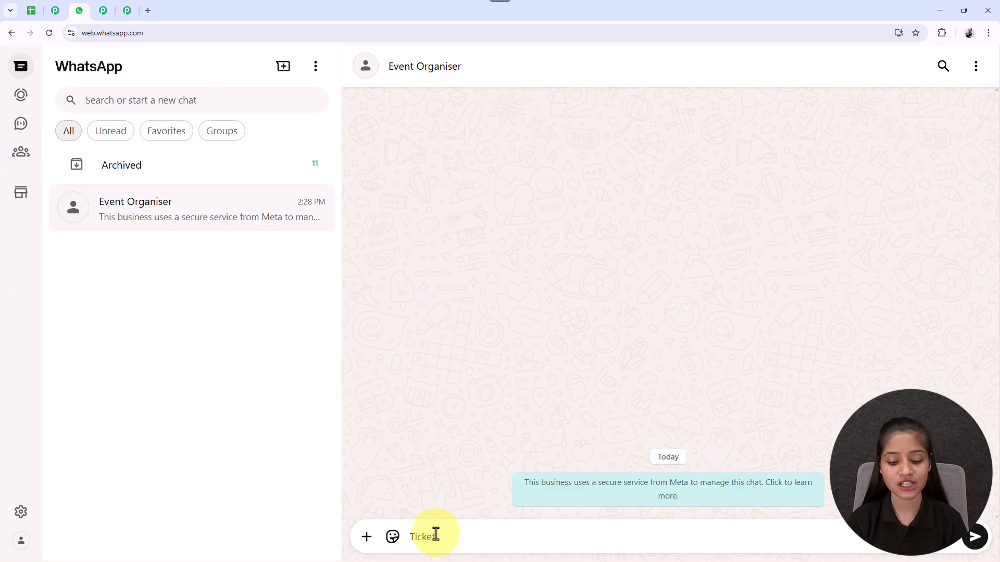
{"action": "key", "text": "Return"}
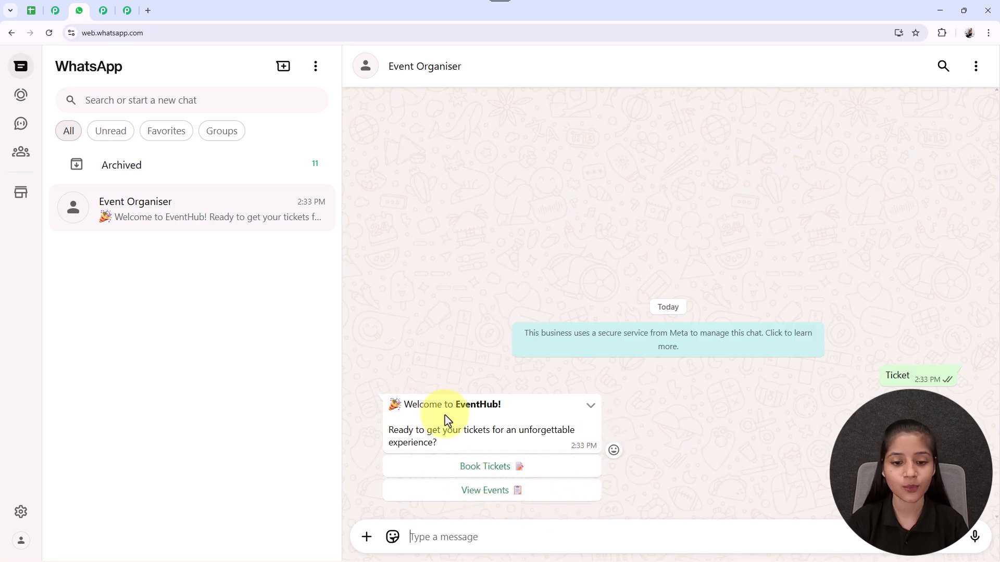
{"action": "left_click_drag", "start_coordinate": [454, 404], "coordinate": [529, 413]}
{"action": "left_click", "coordinate": [529, 413]}
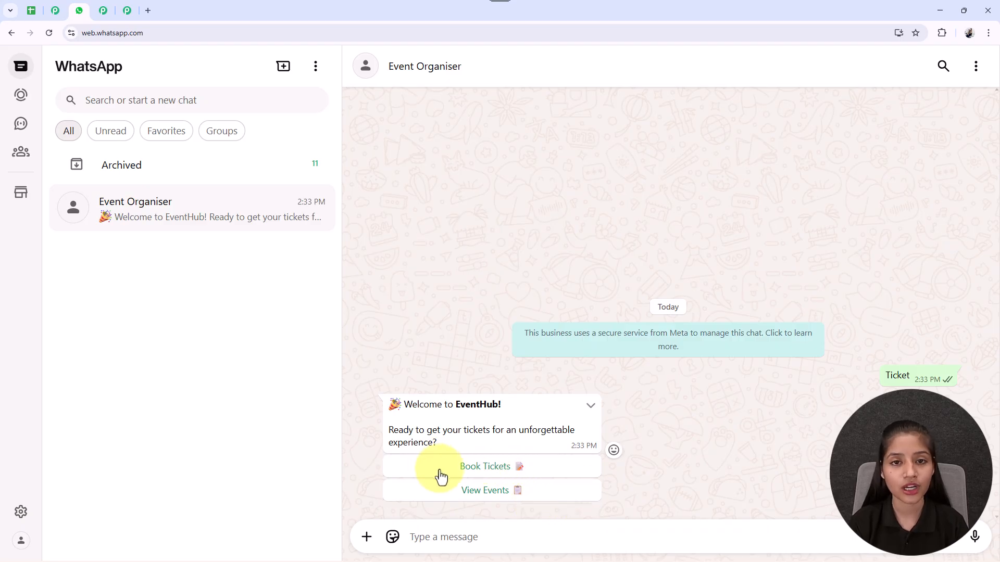
Step: Choose Book Tickets in the chatbot's welcome message and submit Festivals as the ticket type
{"action": "left_click", "coordinate": [489, 477]}
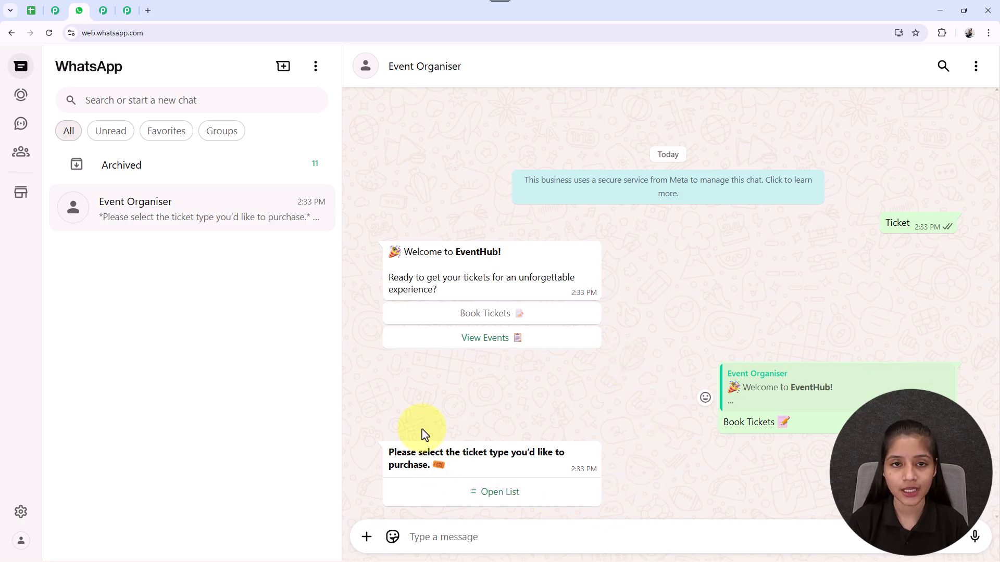
{"action": "left_click", "coordinate": [502, 500]}
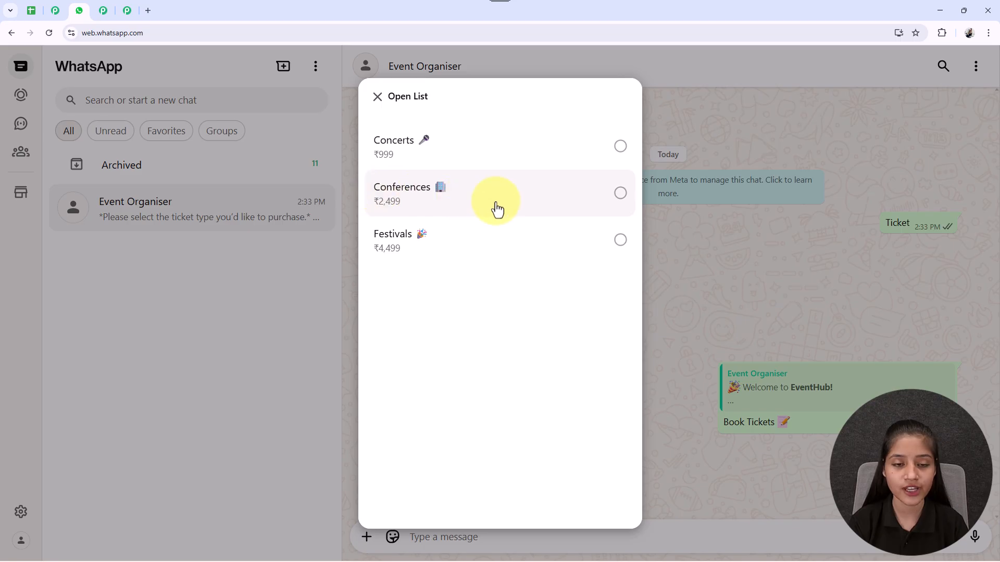
{"action": "left_click", "coordinate": [507, 249]}
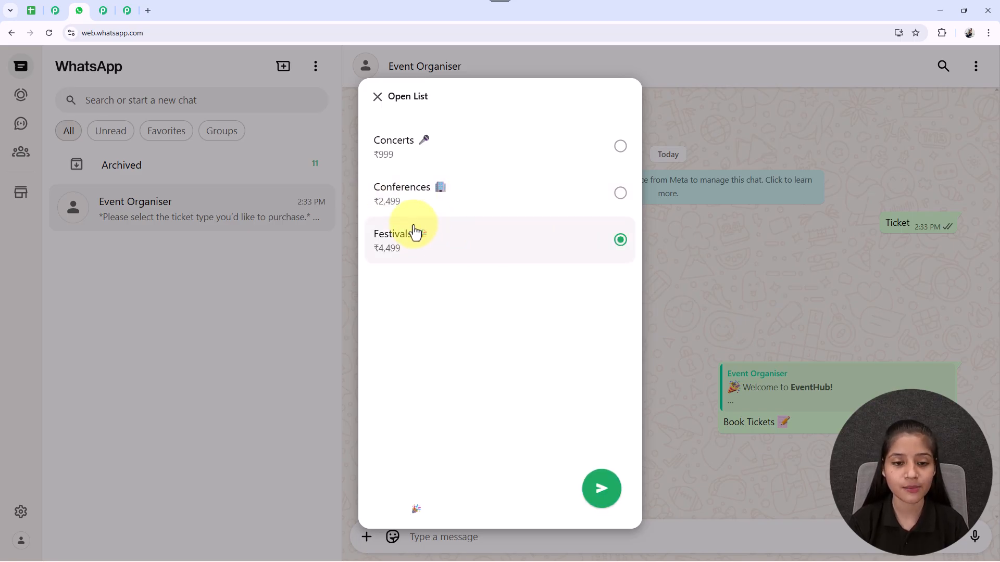
{"action": "left_click", "coordinate": [601, 495]}
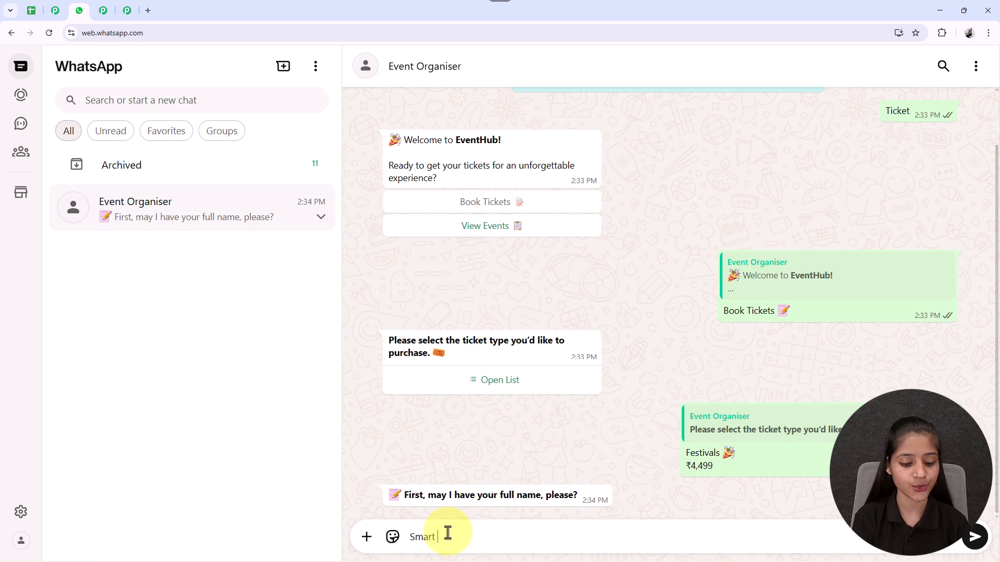
Step: Answer the chatbot's booking questions with the customer's full name, email address and contact number, and a quantity of 4 tickets
{"action": "left_click", "coordinate": [447, 532]}
{"action": "type", "text": "Smart U"}
{"action": "key", "text": "Return"}
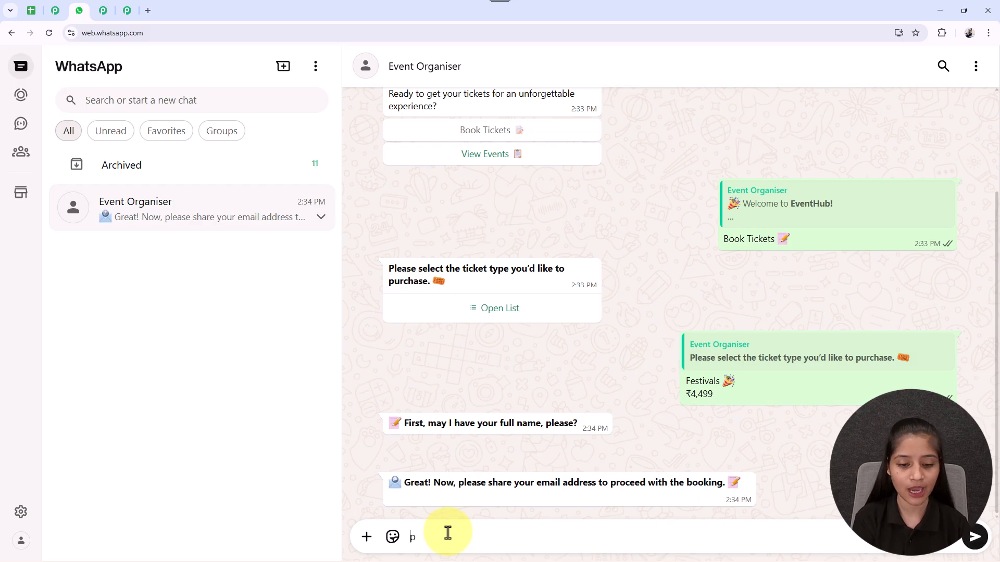
{"action": "key", "text": "Return"}
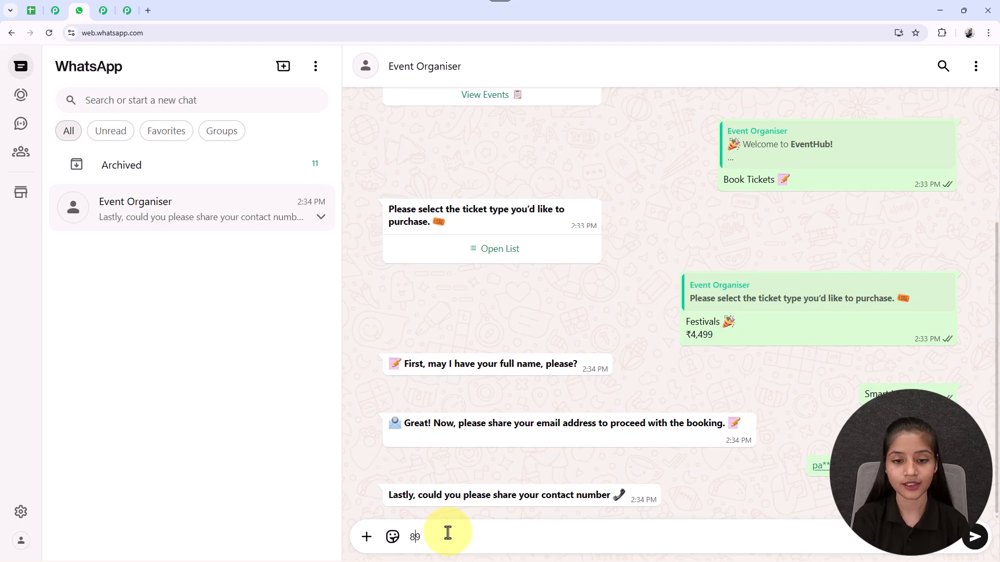
{"action": "type", "text": "899"}
{"action": "key", "text": "Return"}
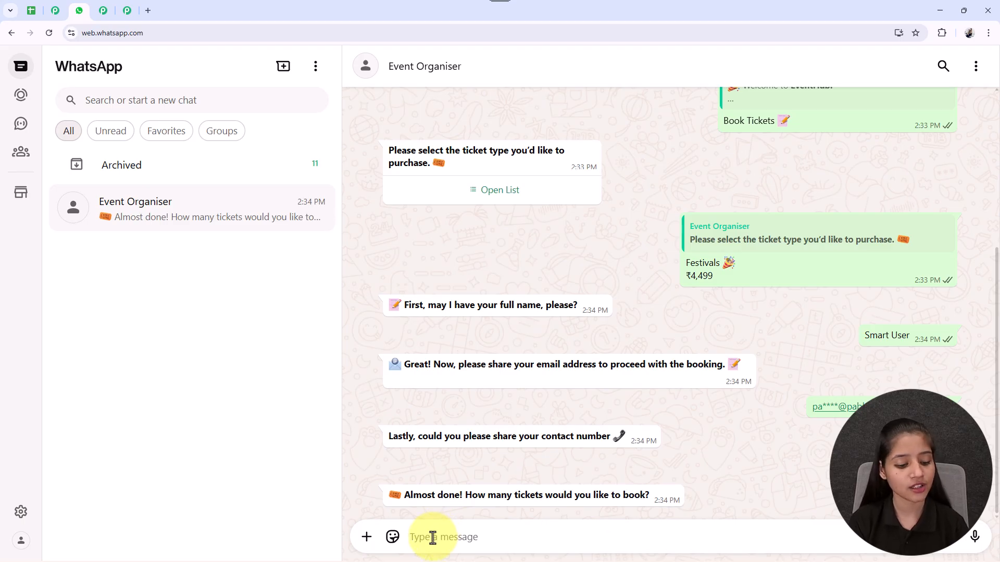
{"action": "type", "text": "4"}
{"action": "key", "text": "Return"}
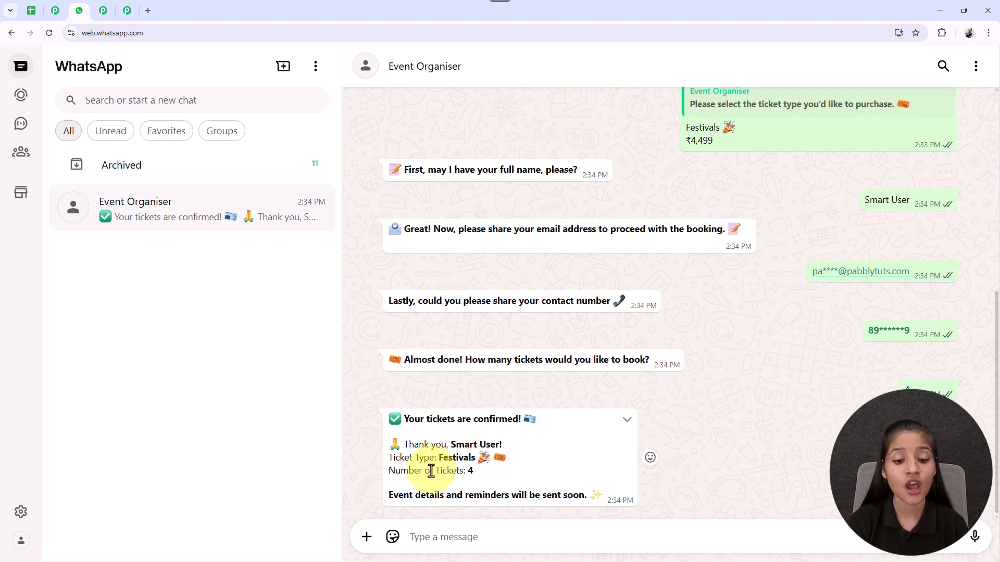
Step: Check the ticket confirmation in the chat against the booking entry in the Event Bookings User Details spreadsheet
{"action": "double_click", "coordinate": [472, 471]}
{"action": "left_click", "coordinate": [383, 507]}
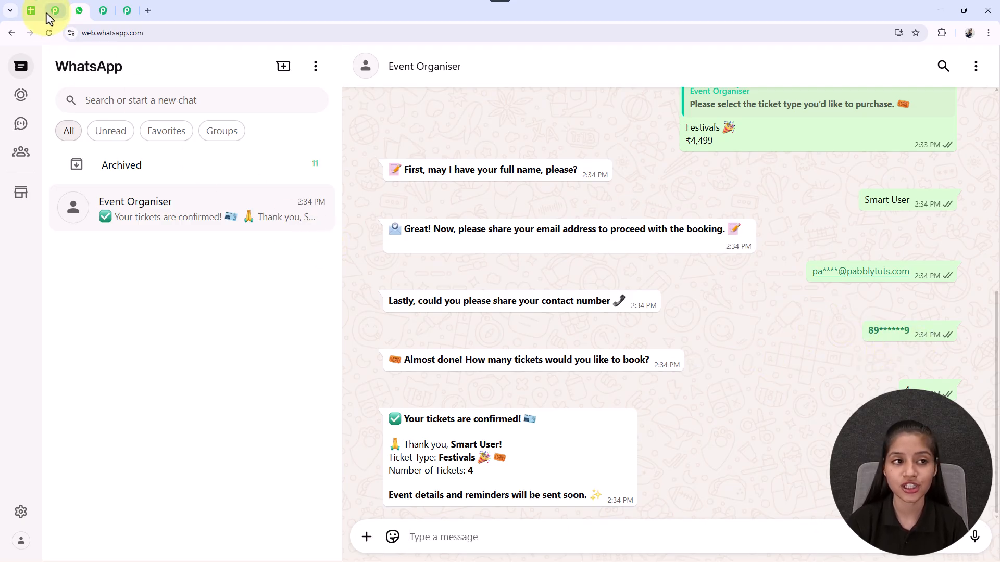
{"action": "left_click", "coordinate": [32, 11]}
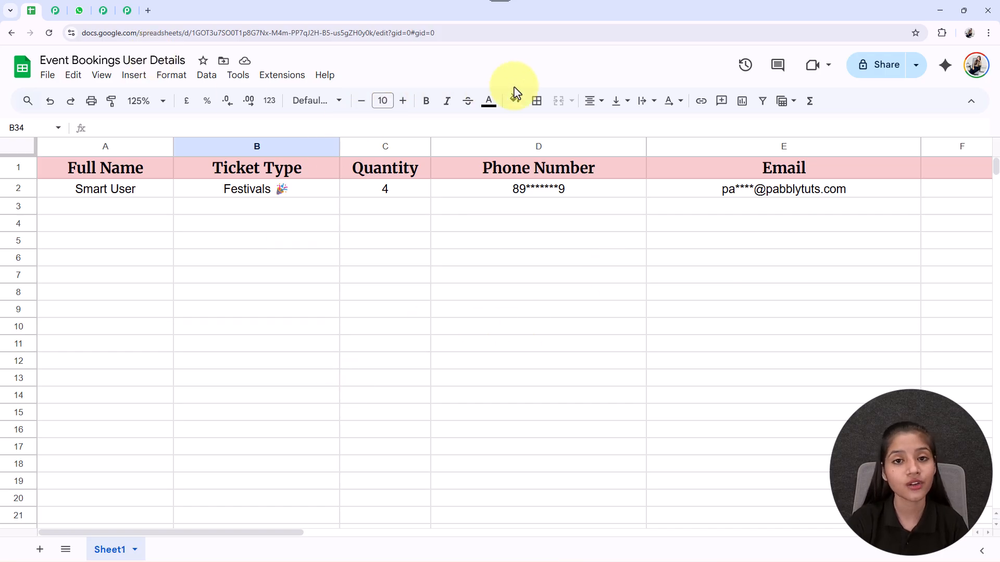
{"action": "left_click", "coordinate": [81, 9]}
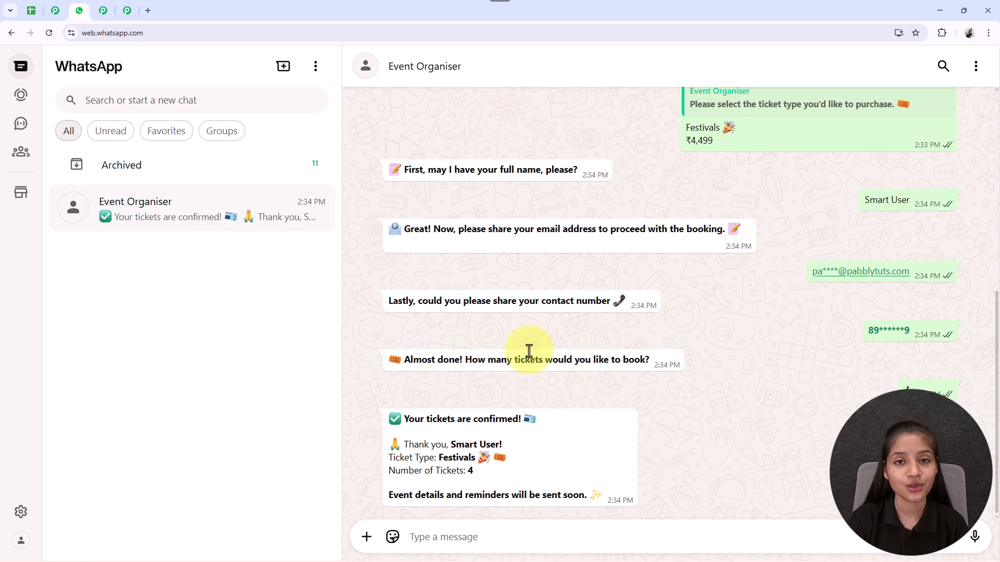
Step: Open pabbly.com/chatflow in a new browser tab
{"action": "left_click", "coordinate": [149, 10]}
{"action": "left_click", "coordinate": [118, 39]}
{"action": "type", "text": "pabbly.com/chatflow"}
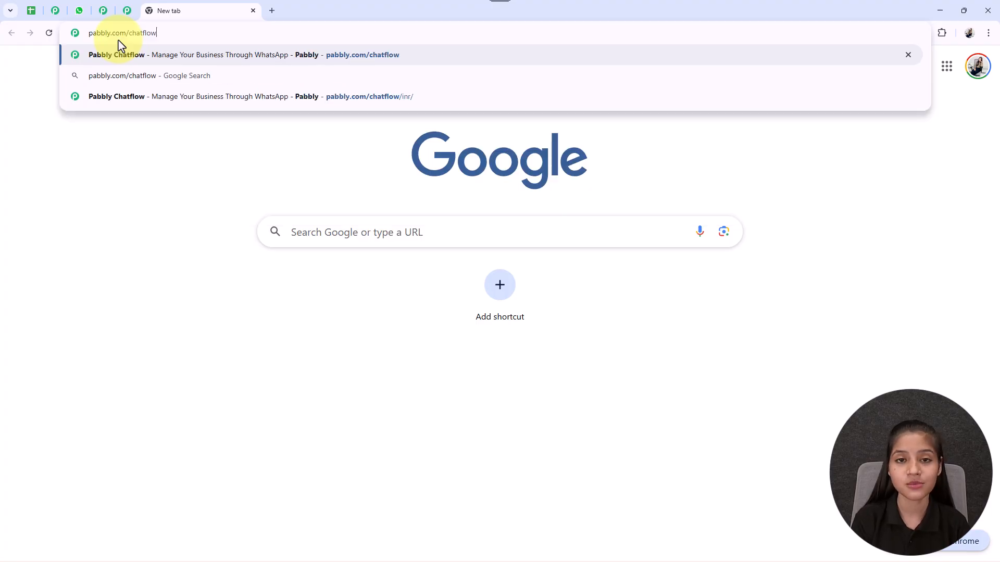
{"action": "key", "text": "Return"}
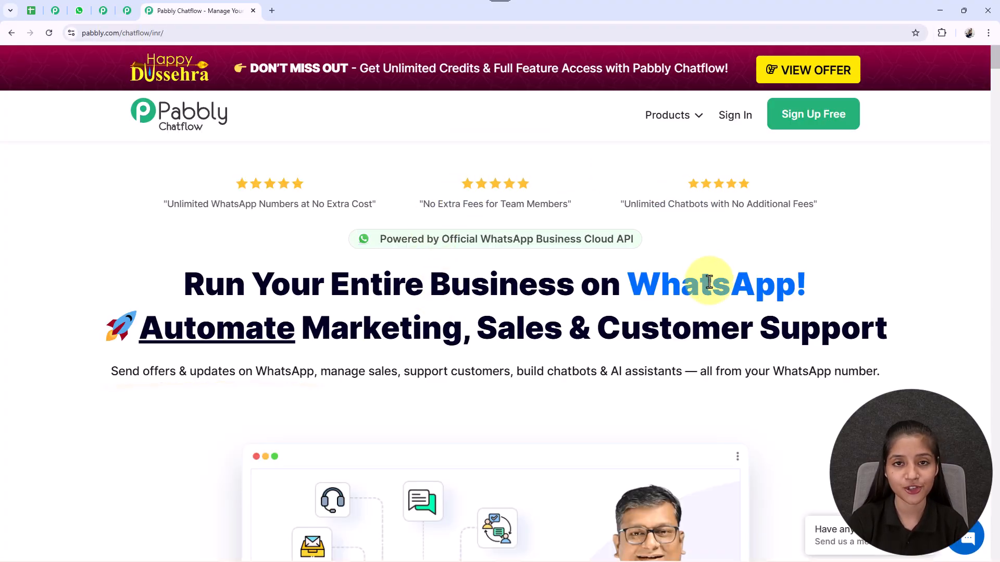
Step: Look through the Pabbly Chatflow landing page's introduction and its list of features
{"action": "scroll", "coordinate": [709, 282], "scroll_direction": "down", "scroll_amount": 4}
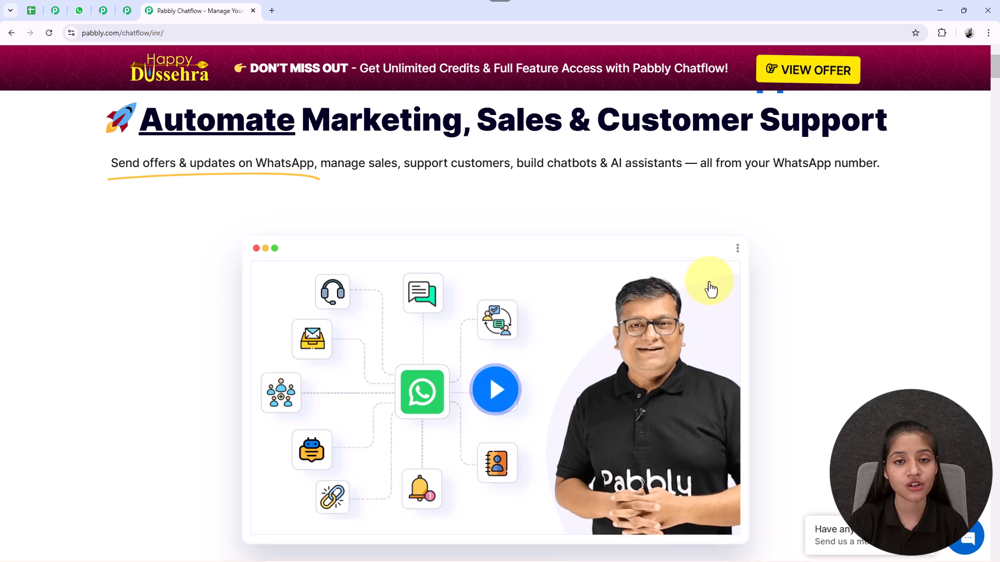
{"action": "scroll", "coordinate": [710, 282], "scroll_direction": "up", "scroll_amount": 3}
{"action": "scroll", "coordinate": [710, 288], "scroll_direction": "up", "scroll_amount": 2}
{"action": "scroll", "coordinate": [711, 286], "scroll_direction": "down", "scroll_amount": 6}
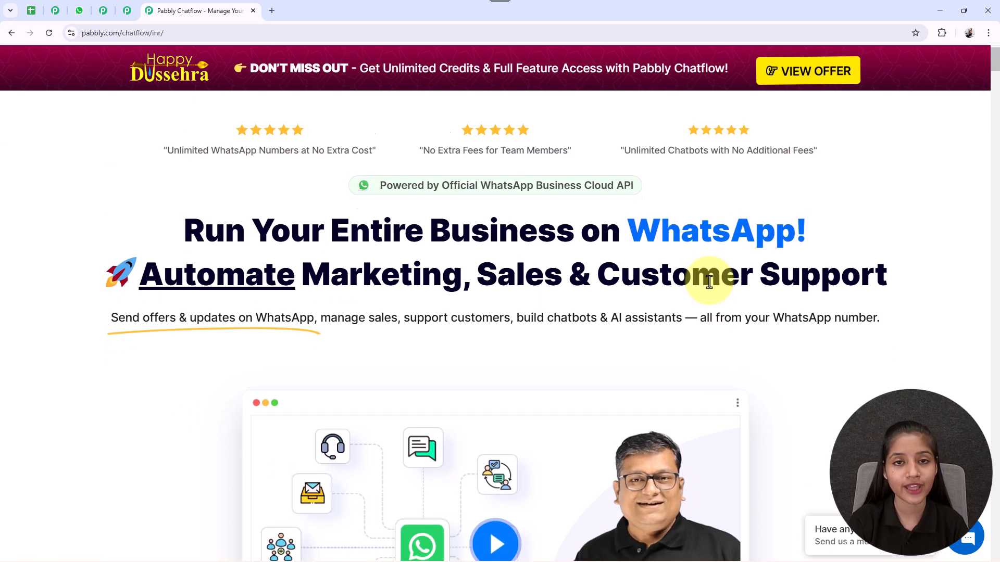
{"action": "scroll", "coordinate": [711, 288], "scroll_direction": "down", "scroll_amount": 9}
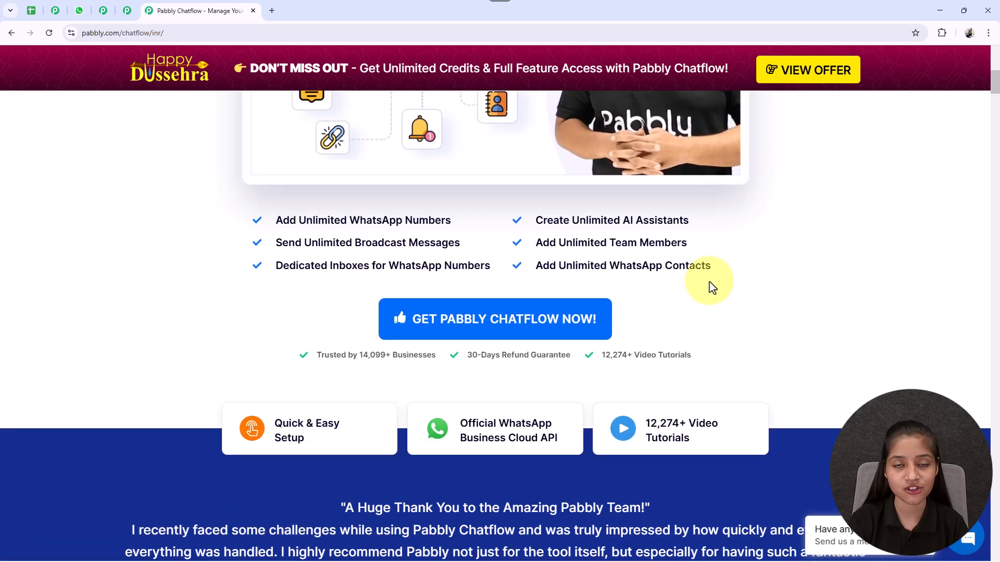
{"action": "scroll", "coordinate": [711, 288], "scroll_direction": "up", "scroll_amount": 2}
{"action": "scroll", "coordinate": [713, 288], "scroll_direction": "up", "scroll_amount": 12}
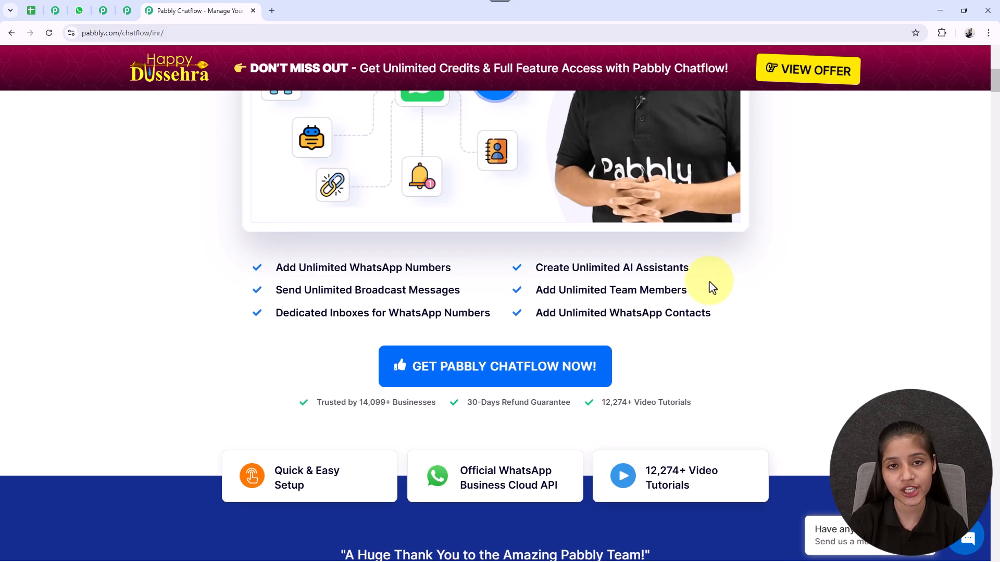
{"action": "scroll", "coordinate": [729, 280], "scroll_direction": "up", "scroll_amount": 1}
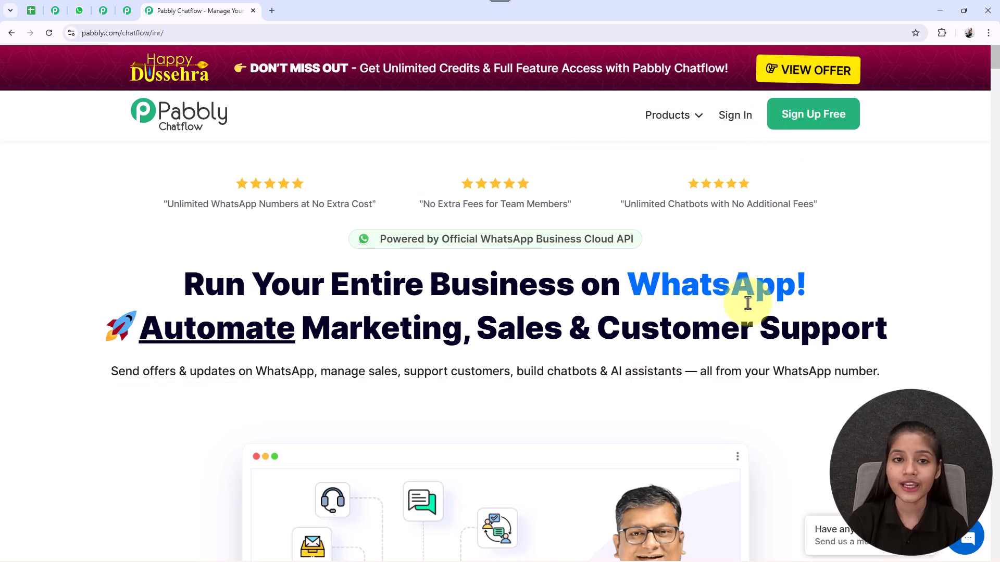
Step: Switch to the Pabbly Community page and examine its benefits, sample posts and join option
{"action": "left_click", "coordinate": [55, 11]}
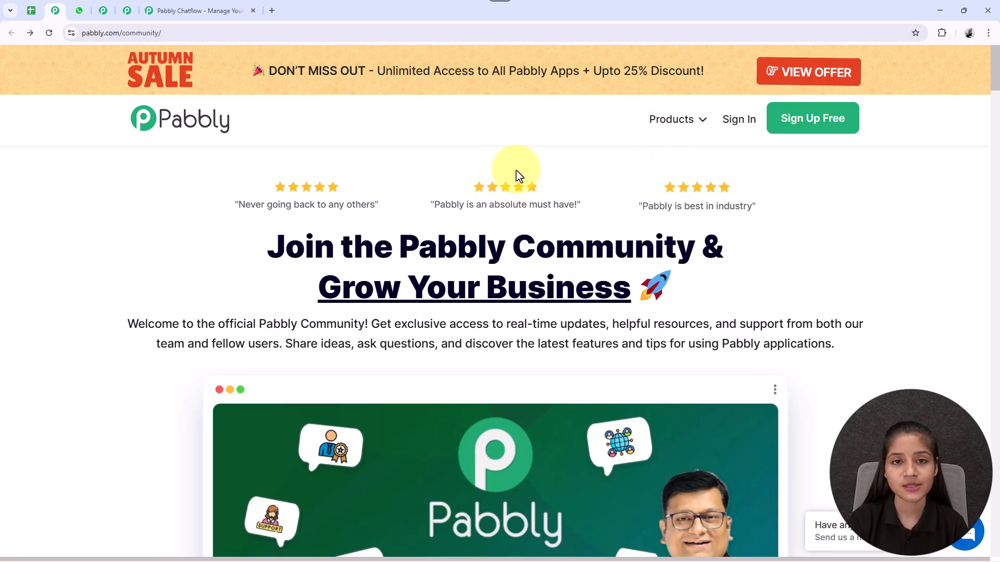
{"action": "scroll", "coordinate": [632, 206], "scroll_direction": "down", "scroll_amount": 6}
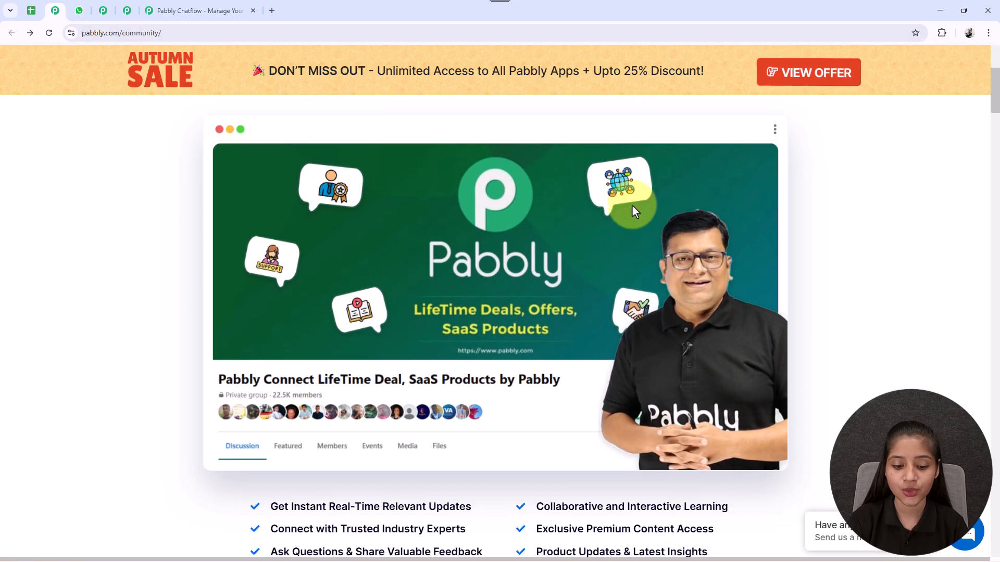
{"action": "scroll", "coordinate": [633, 204], "scroll_direction": "down", "scroll_amount": 3}
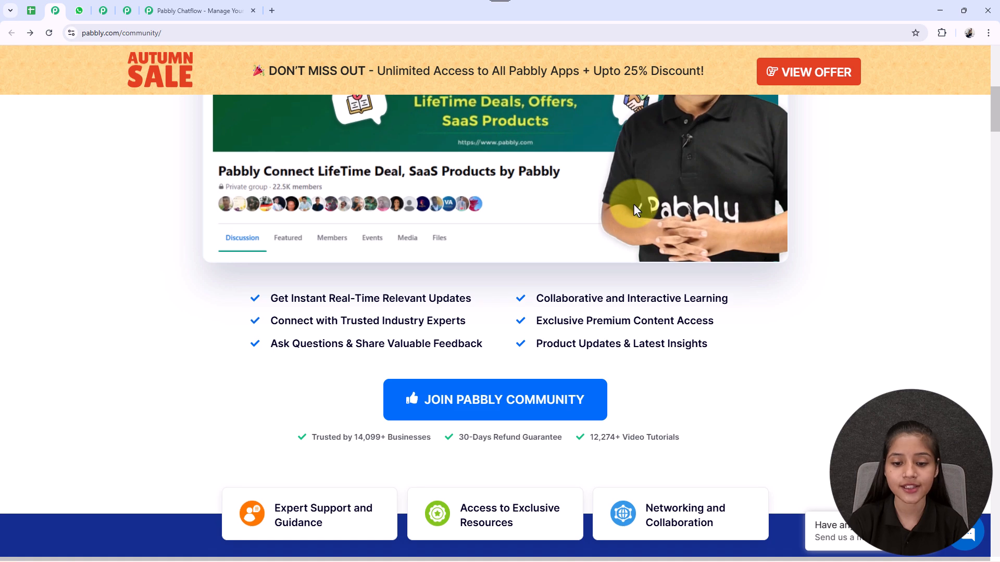
{"action": "scroll", "coordinate": [634, 205], "scroll_direction": "down", "scroll_amount": 8}
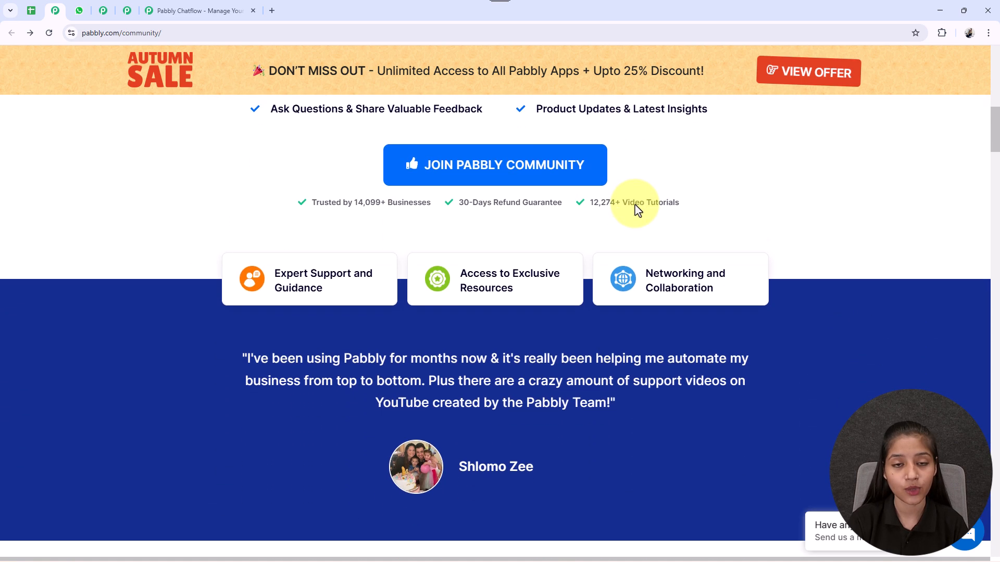
{"action": "scroll", "coordinate": [634, 204], "scroll_direction": "down", "scroll_amount": 7}
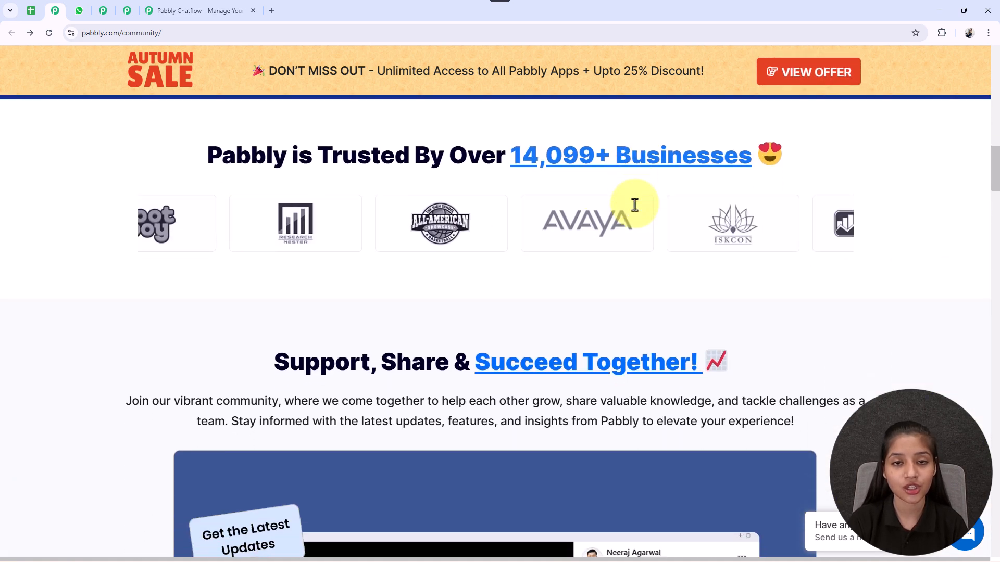
{"action": "scroll", "coordinate": [636, 205], "scroll_direction": "down", "scroll_amount": 5}
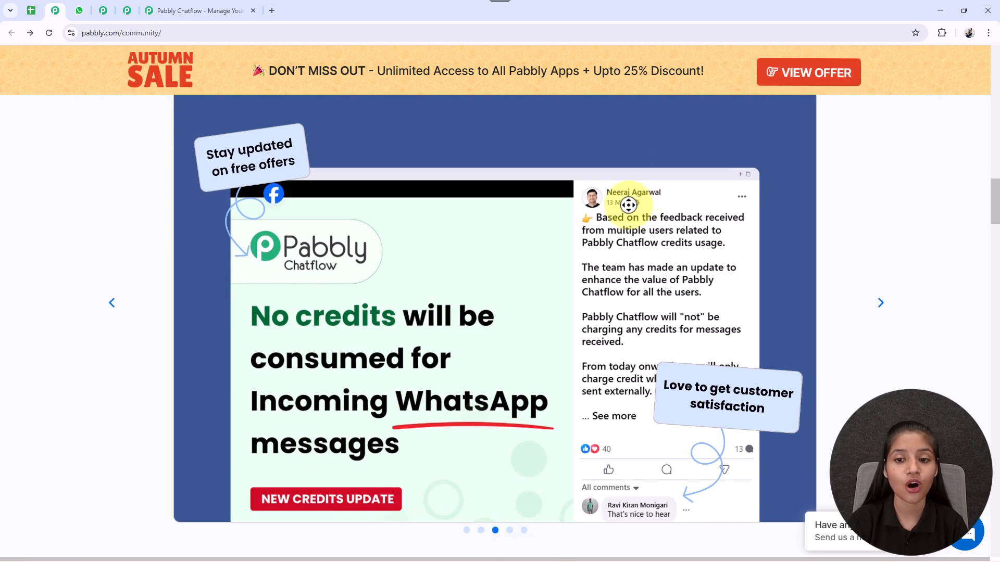
{"action": "scroll", "coordinate": [401, 241], "scroll_direction": "down", "scroll_amount": 6}
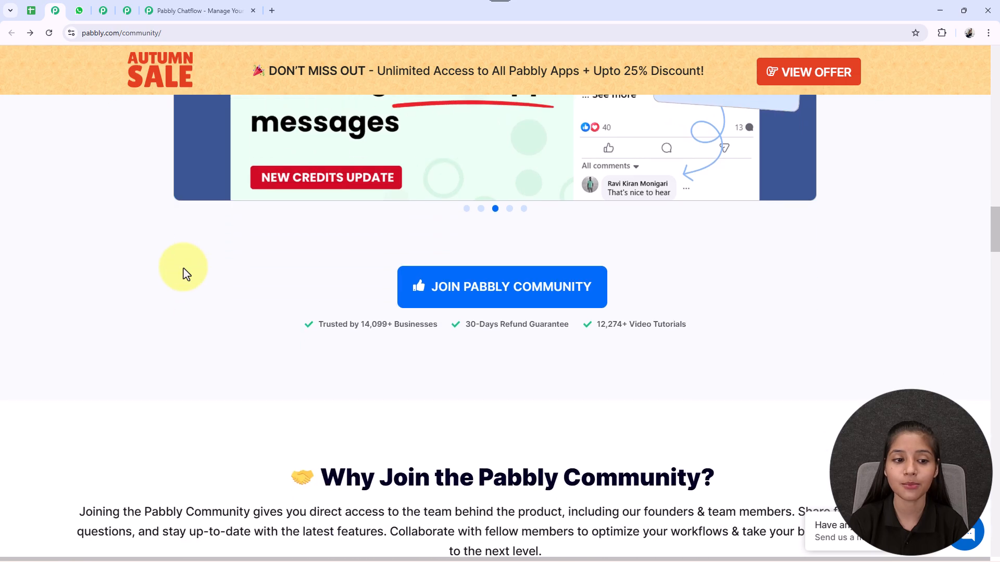
{"action": "scroll", "coordinate": [446, 217], "scroll_direction": "up", "scroll_amount": 10}
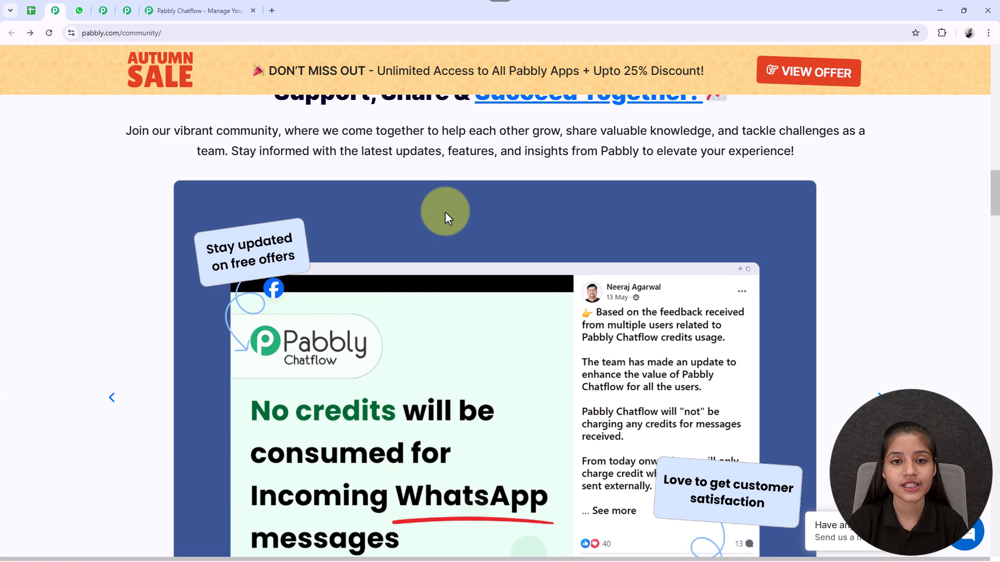
{"action": "scroll", "coordinate": [448, 214], "scroll_direction": "up", "scroll_amount": 11}
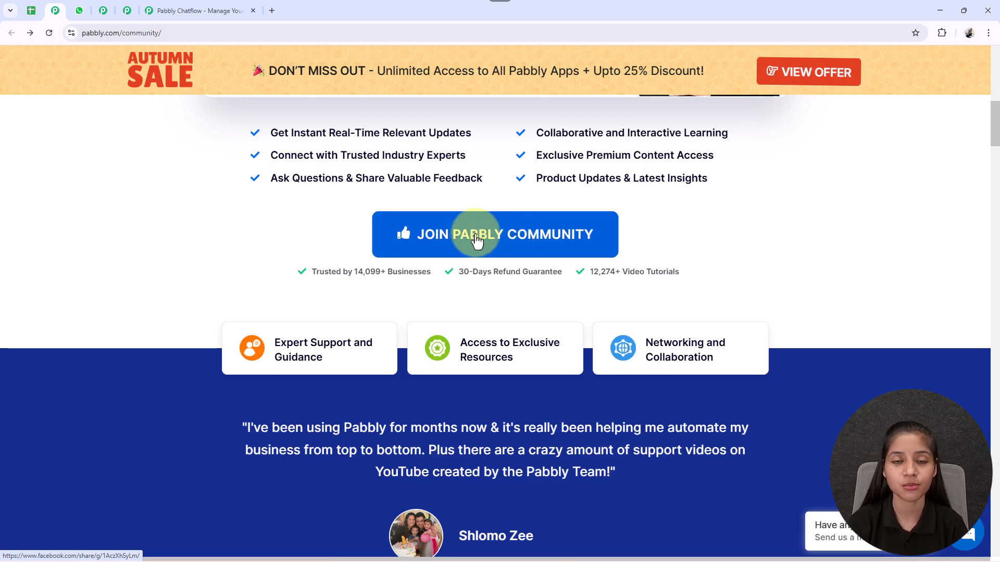
{"action": "scroll", "coordinate": [477, 240], "scroll_direction": "up", "scroll_amount": 4}
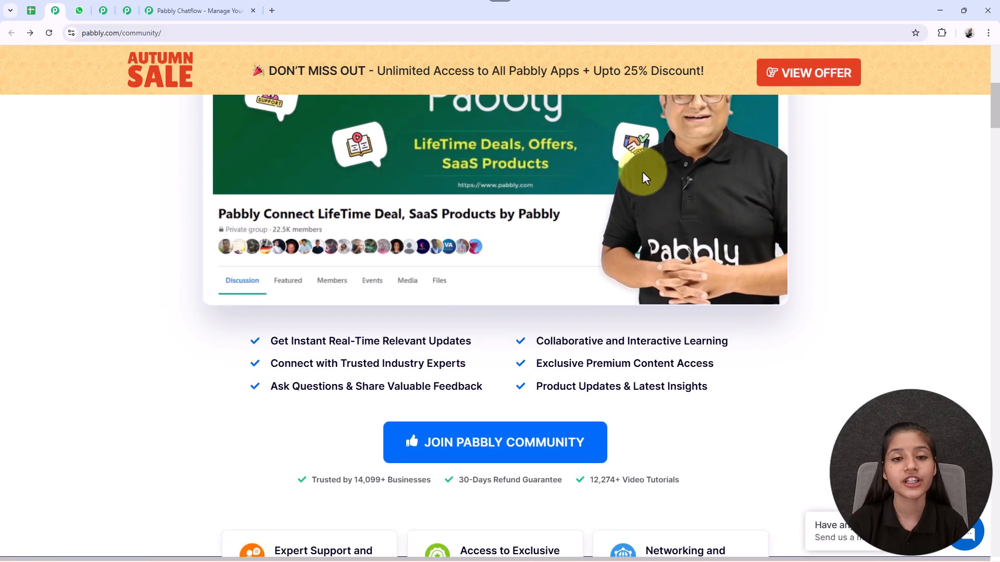
Step: Return to the Pabbly Chatflow landing page and sign in to reach the list of Pabbly apps
{"action": "left_click", "coordinate": [199, 10]}
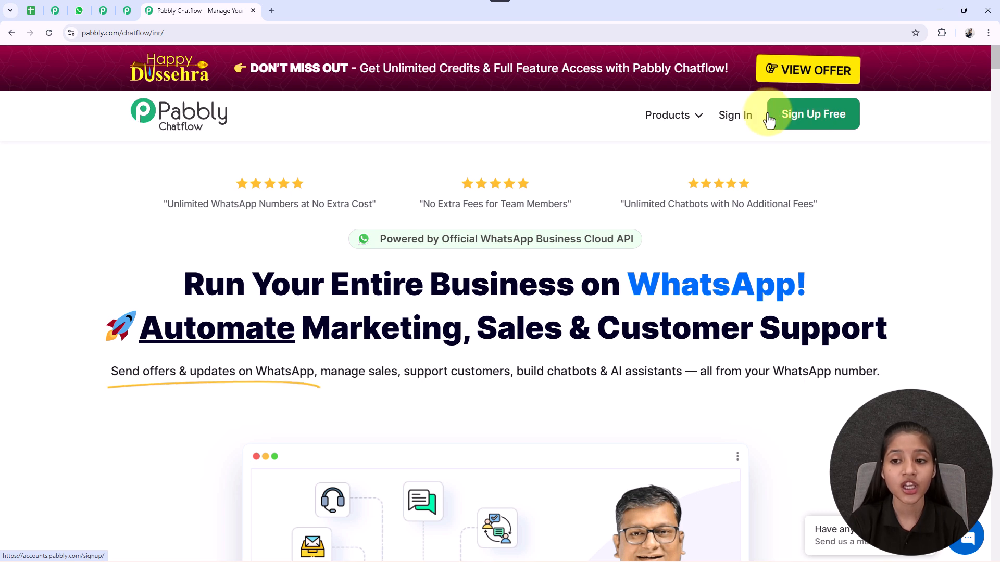
{"action": "left_click", "coordinate": [734, 118]}
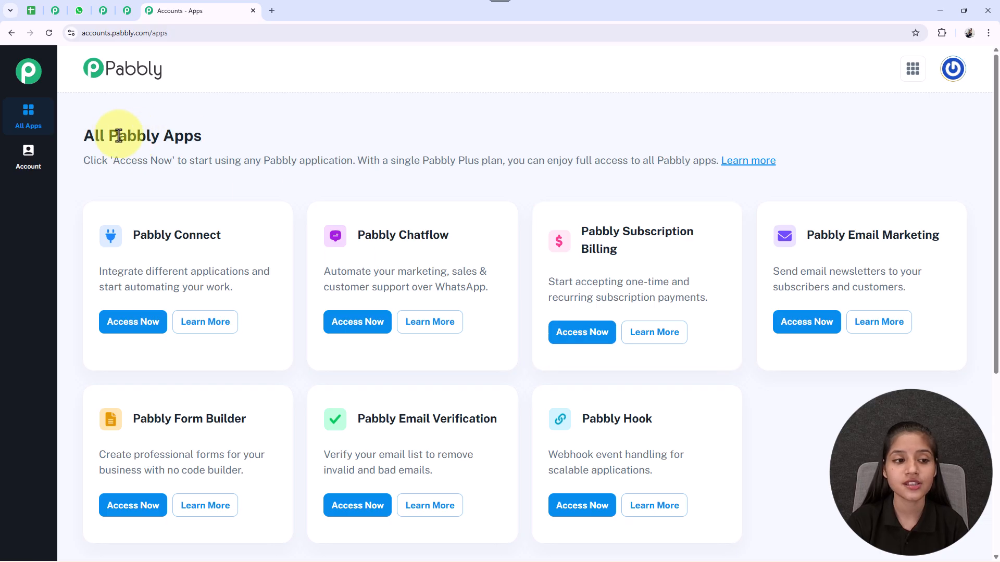
Step: Open Pabbly Chatflow from the list of all Pabbly apps
{"action": "left_click_drag", "start_coordinate": [81, 134], "coordinate": [275, 139]}
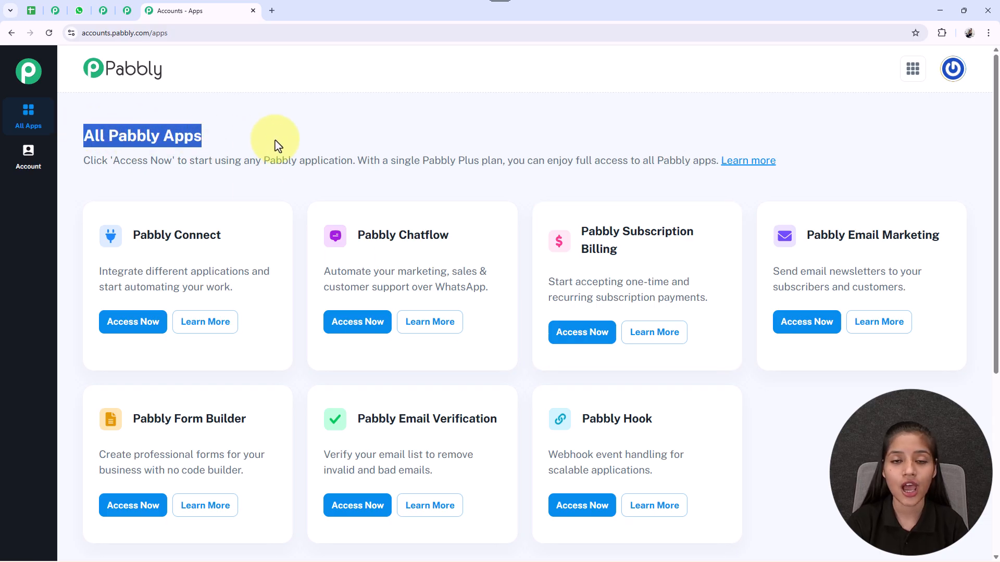
{"action": "left_click", "coordinate": [312, 135]}
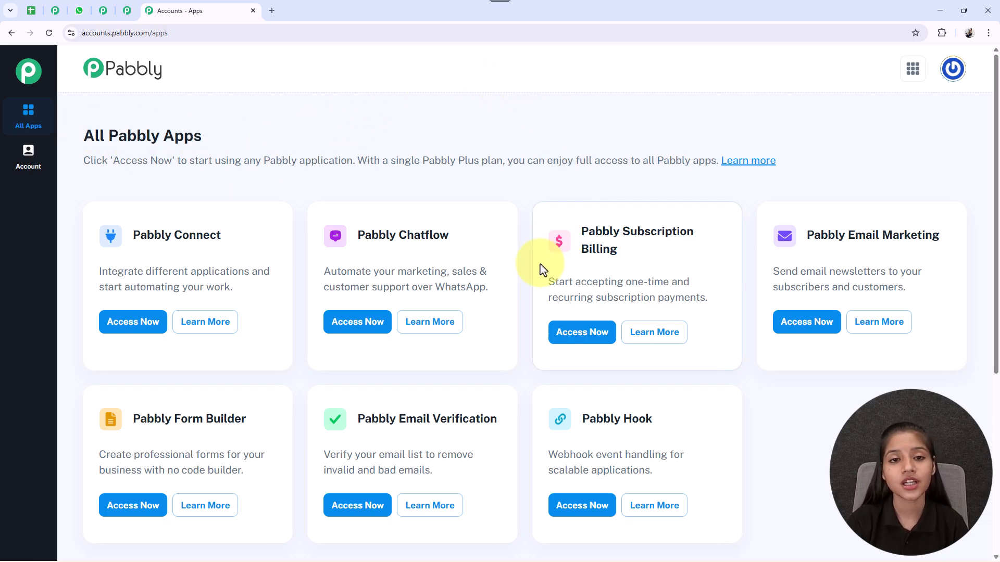
{"action": "left_click_drag", "start_coordinate": [359, 238], "coordinate": [474, 244]}
{"action": "left_click", "coordinate": [473, 240]}
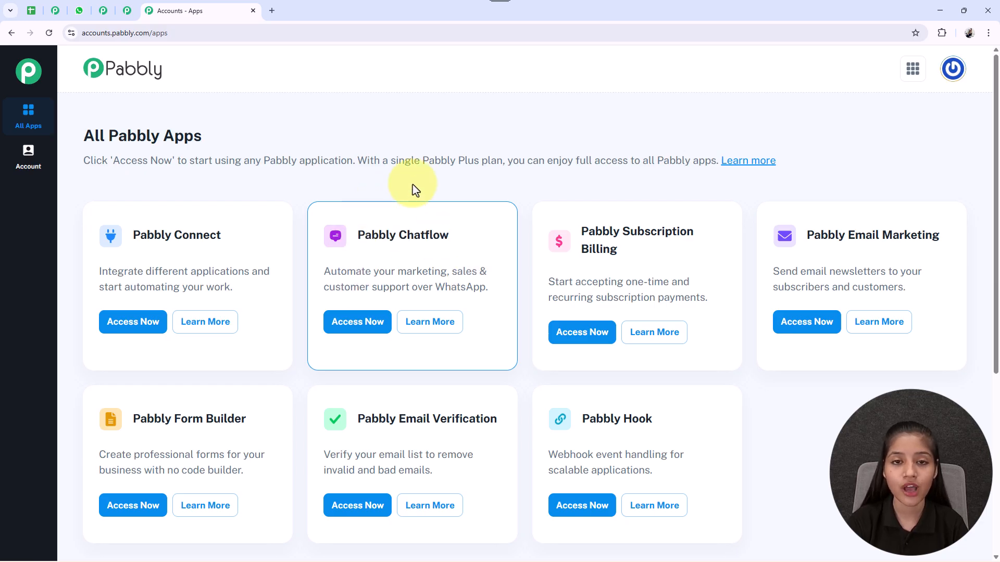
{"action": "left_click", "coordinate": [366, 326]}
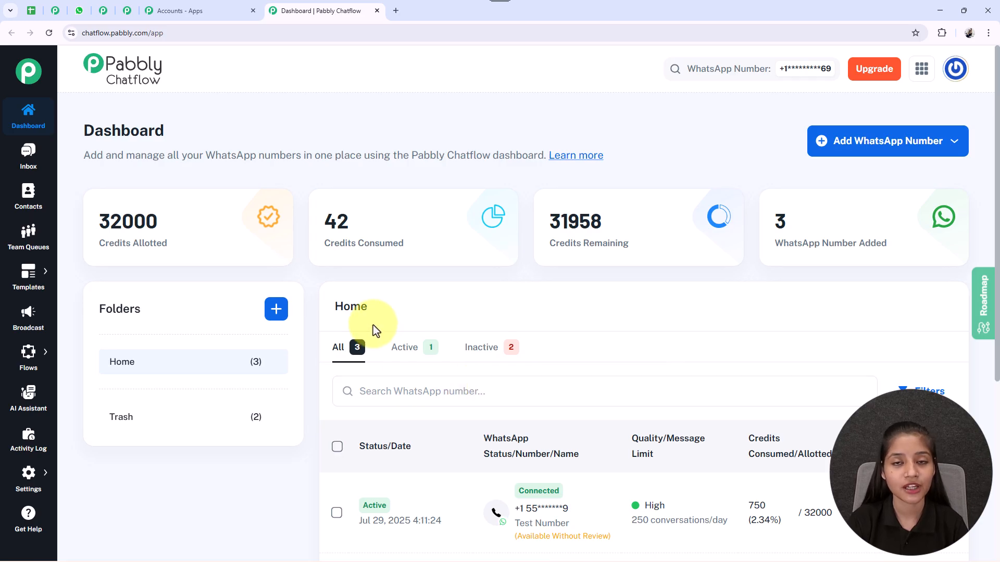
Step: Examine the dashboard's credit and WhatsApp number summary cards and the option for adding a WhatsApp number
{"action": "mouse_move", "coordinate": [109, 252]}
{"action": "left_click_drag", "start_coordinate": [320, 244], "coordinate": [407, 245]}
{"action": "left_click_drag", "start_coordinate": [544, 248], "coordinate": [631, 244]}
{"action": "left_click_drag", "start_coordinate": [773, 249], "coordinate": [923, 243]}
{"action": "left_click", "coordinate": [923, 243]}
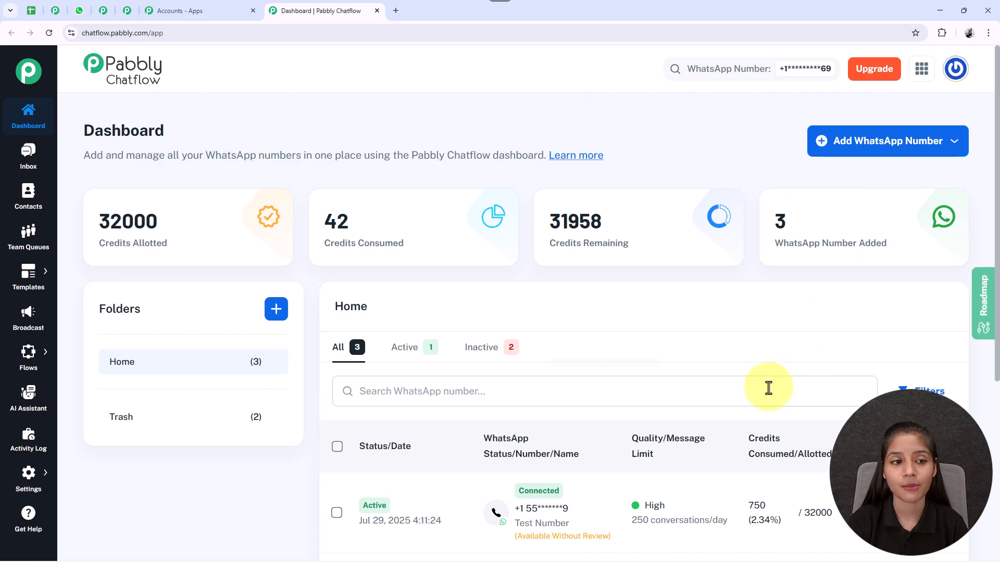
{"action": "left_click", "coordinate": [887, 141]}
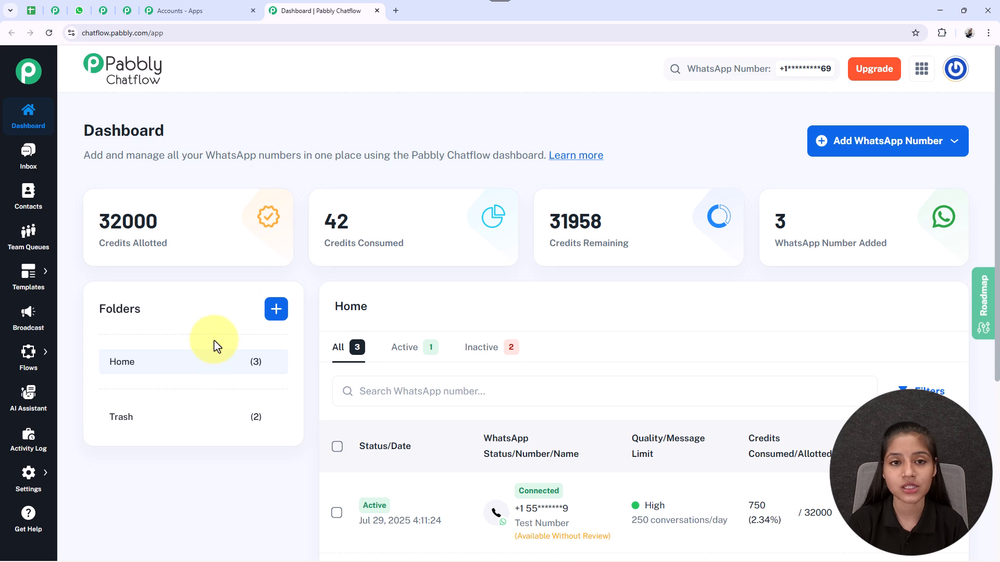
Step: Look over the folders and WhatsApp number list, checking the folder creation form without creating a folder
{"action": "scroll", "coordinate": [214, 341], "scroll_direction": "down", "scroll_amount": 2}
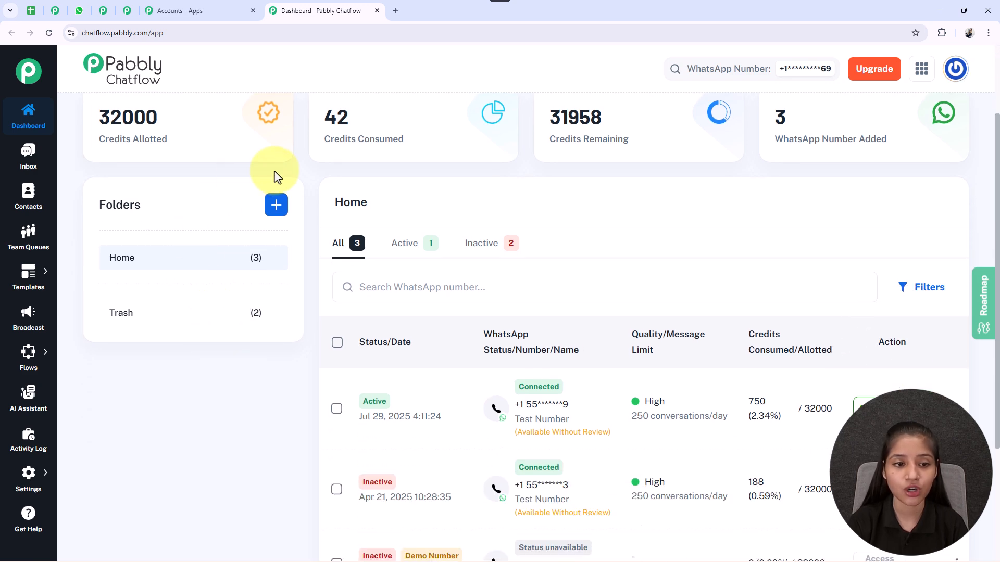
{"action": "left_click", "coordinate": [275, 206]}
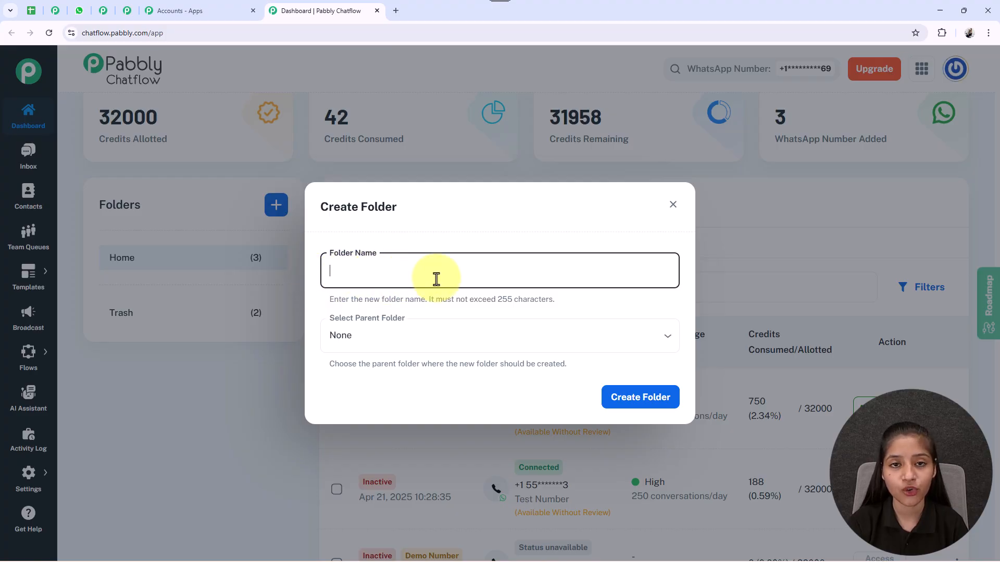
{"action": "left_click", "coordinate": [672, 205]}
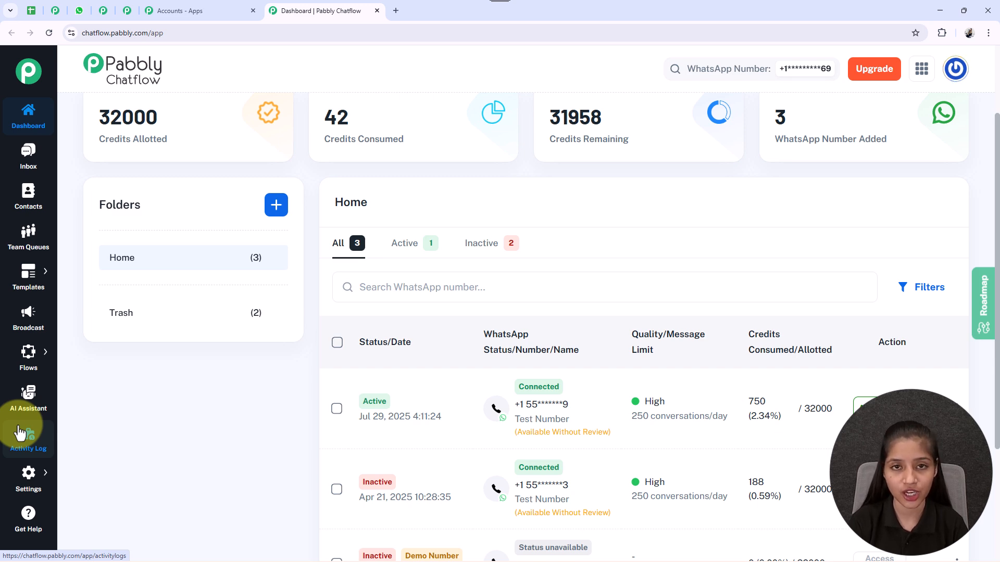
{"action": "scroll", "coordinate": [487, 352], "scroll_direction": "up", "scroll_amount": 2}
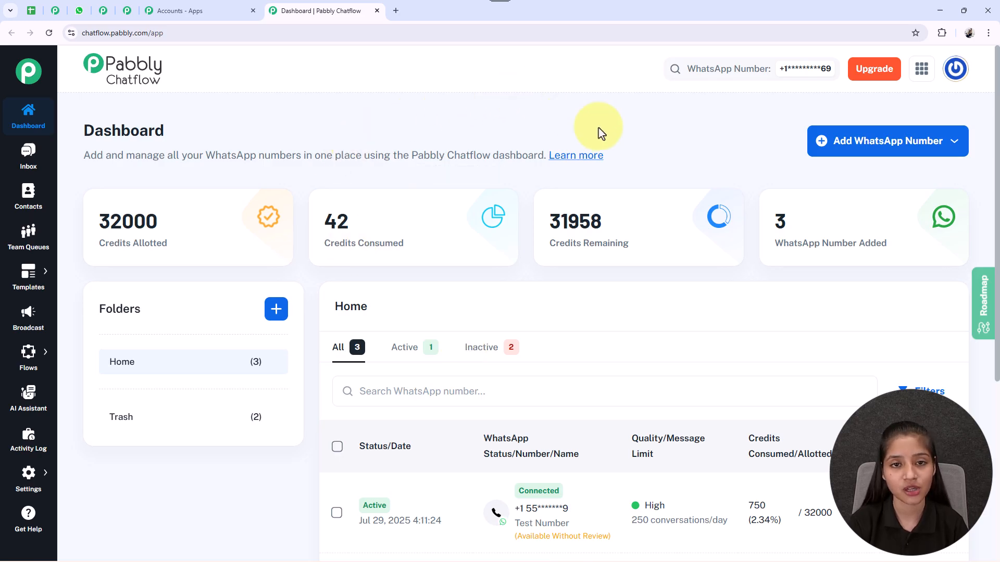
Step: Go to the Flow Builder and add a new flow
{"action": "mouse_move", "coordinate": [28, 352]}
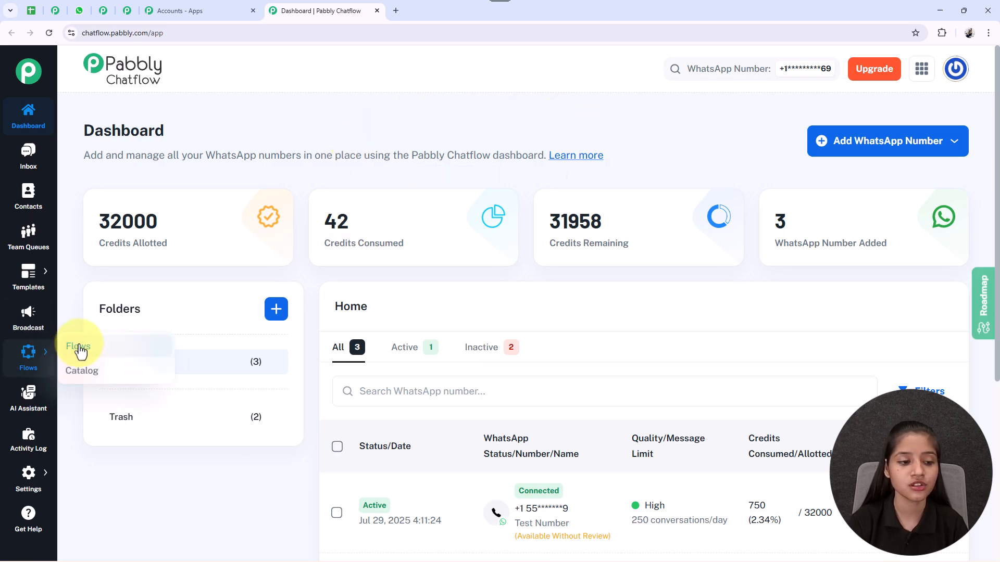
{"action": "left_click", "coordinate": [78, 348]}
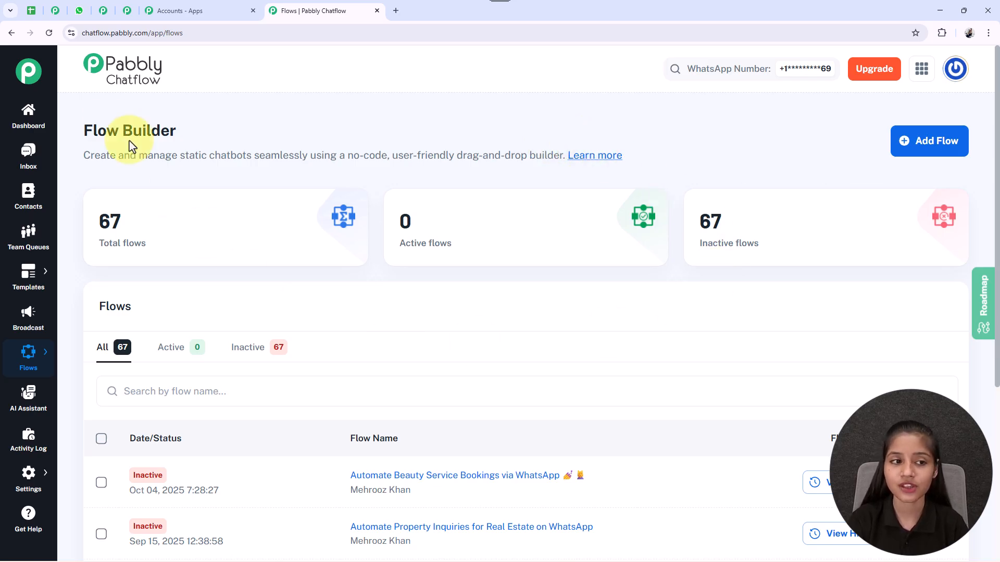
{"action": "left_click_drag", "start_coordinate": [85, 131], "coordinate": [223, 138]}
{"action": "left_click", "coordinate": [224, 140]}
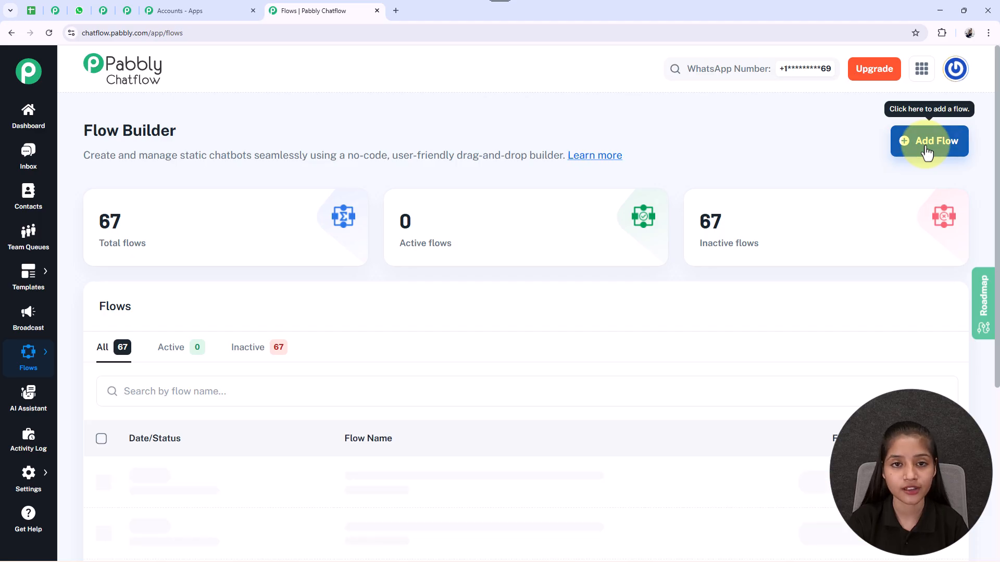
{"action": "left_click", "coordinate": [927, 152]}
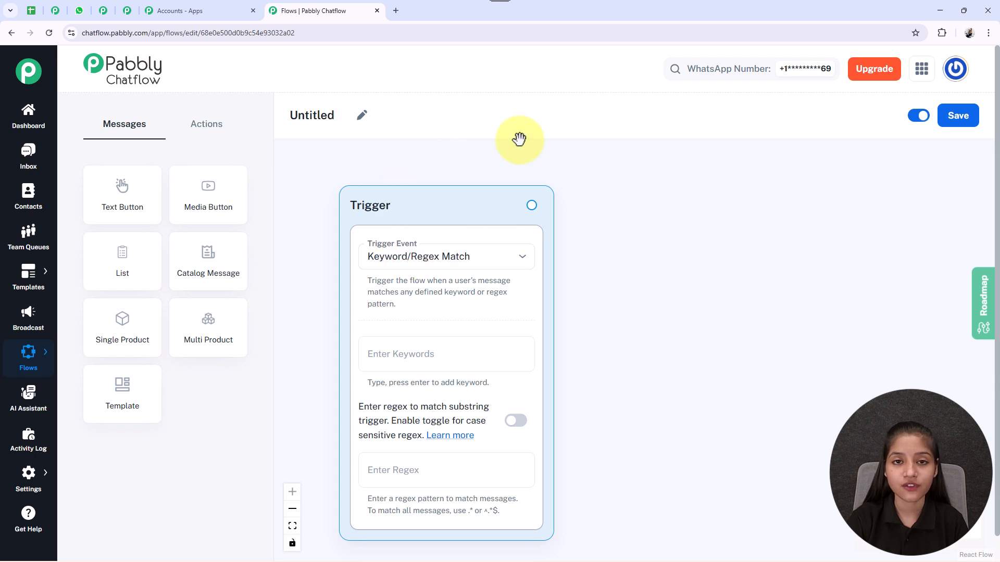
Step: Rename the untitled flow as "Automate Event Ticket Bookings via WhatsApp" with ticket and phone emojis at the end
{"action": "left_click", "coordinate": [362, 115]}
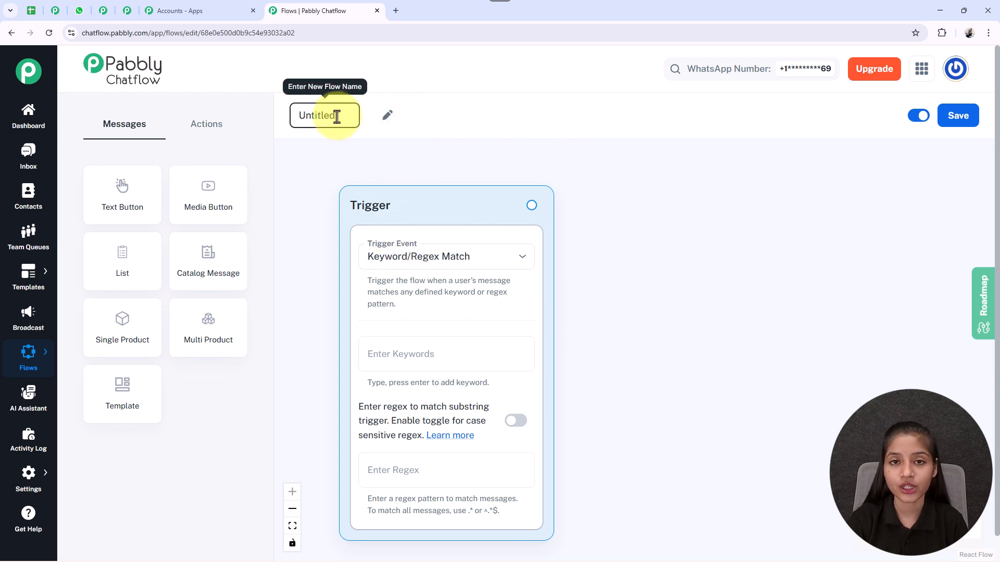
{"action": "left_click_drag", "start_coordinate": [337, 117], "coordinate": [276, 115]}
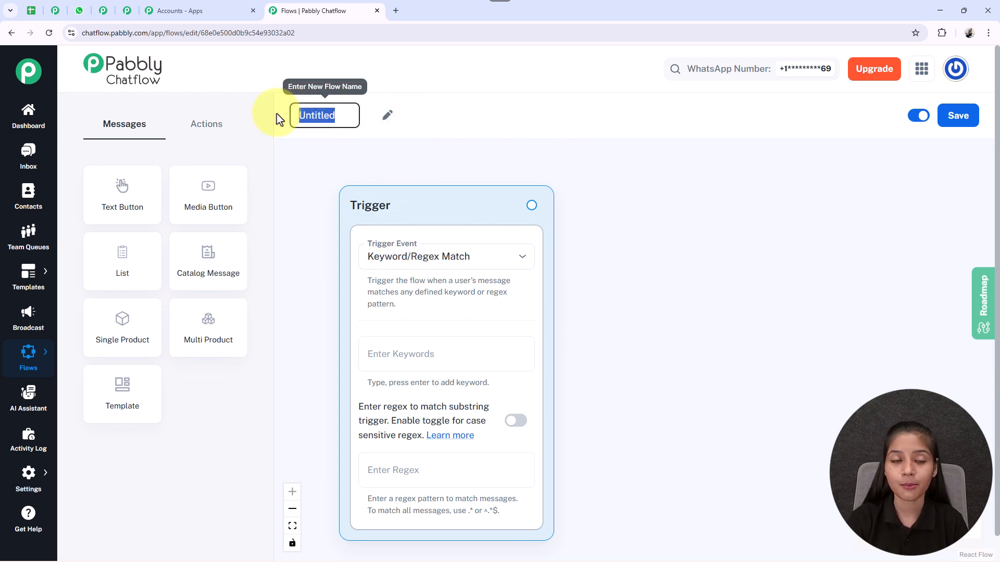
{"action": "type", "text": "Automate Event Ticket Bookings via WhatsApp 🎫📲"}
{"action": "key", "text": "Return"}
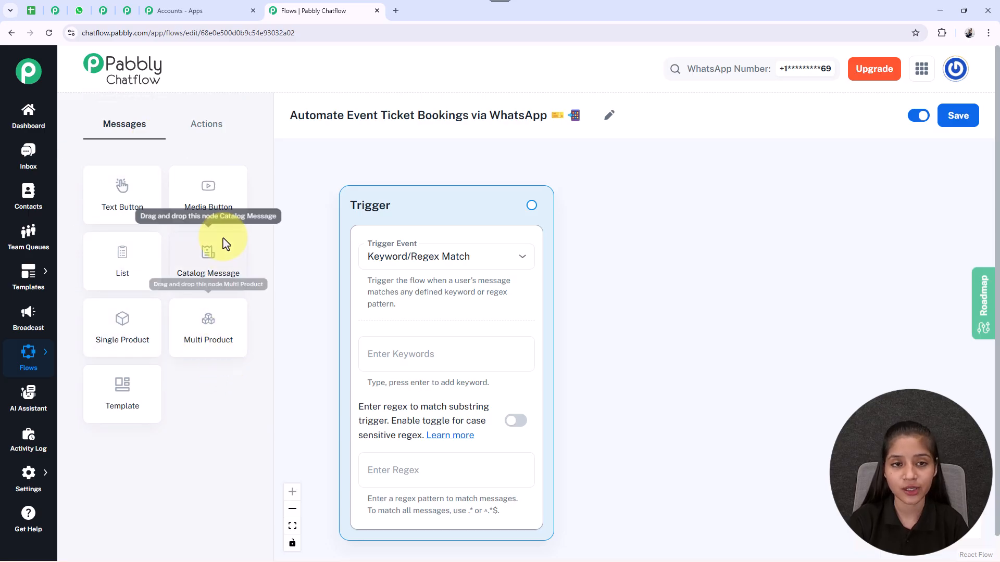
Step: Review the available action and message nodes and save the flow with its status kept active
{"action": "left_click", "coordinate": [207, 133]}
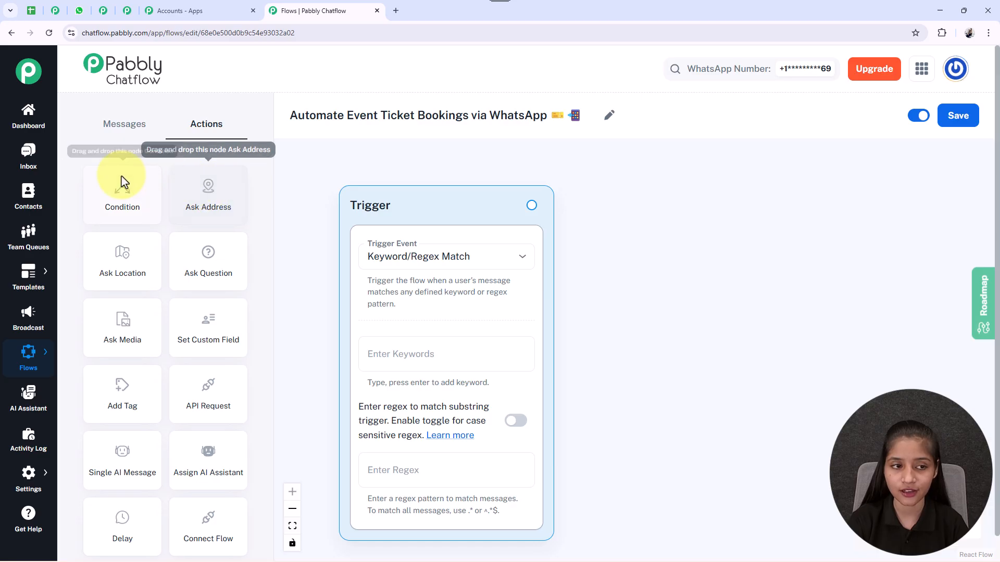
{"action": "left_click", "coordinate": [136, 131]}
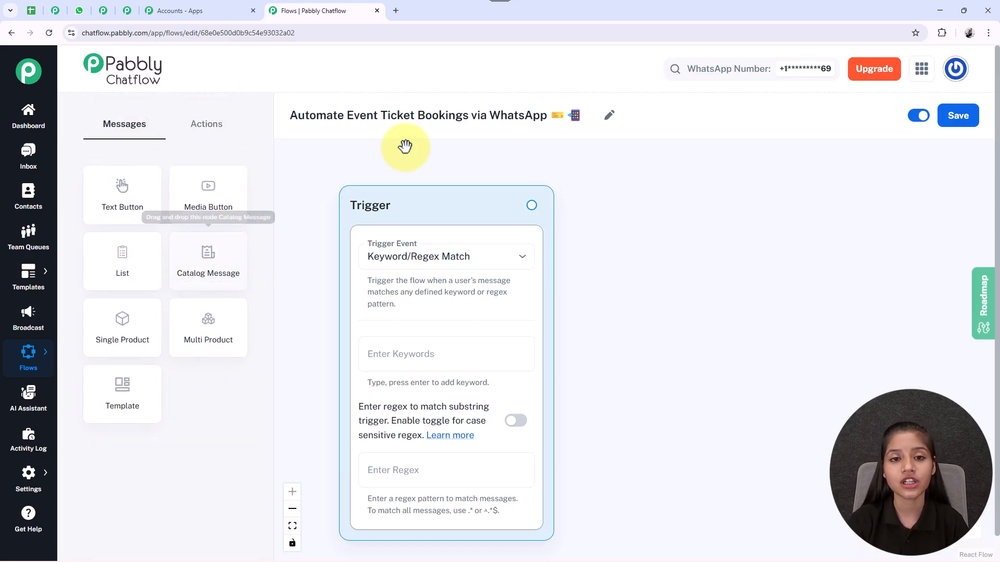
{"action": "left_click", "coordinate": [919, 116]}
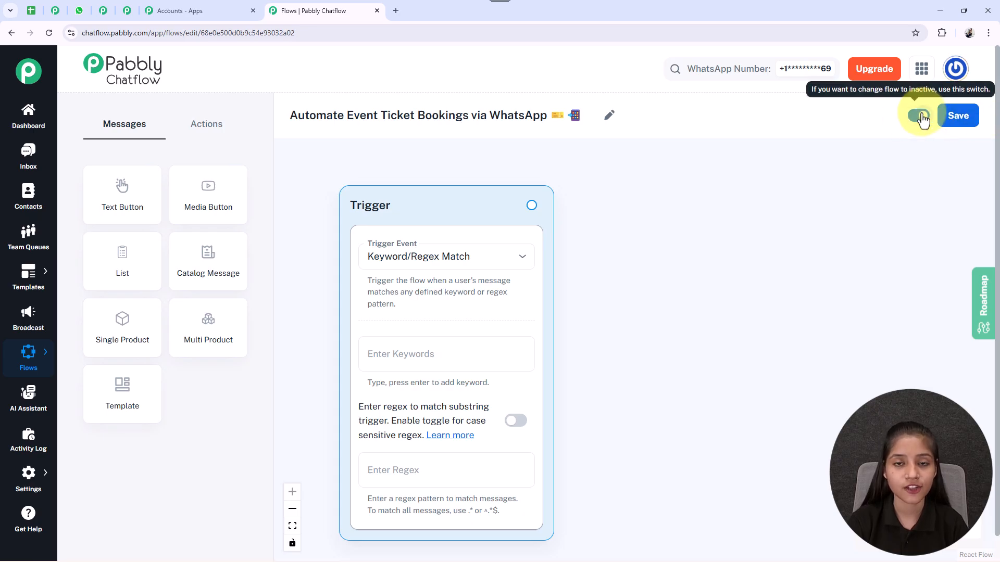
{"action": "left_click", "coordinate": [958, 117]}
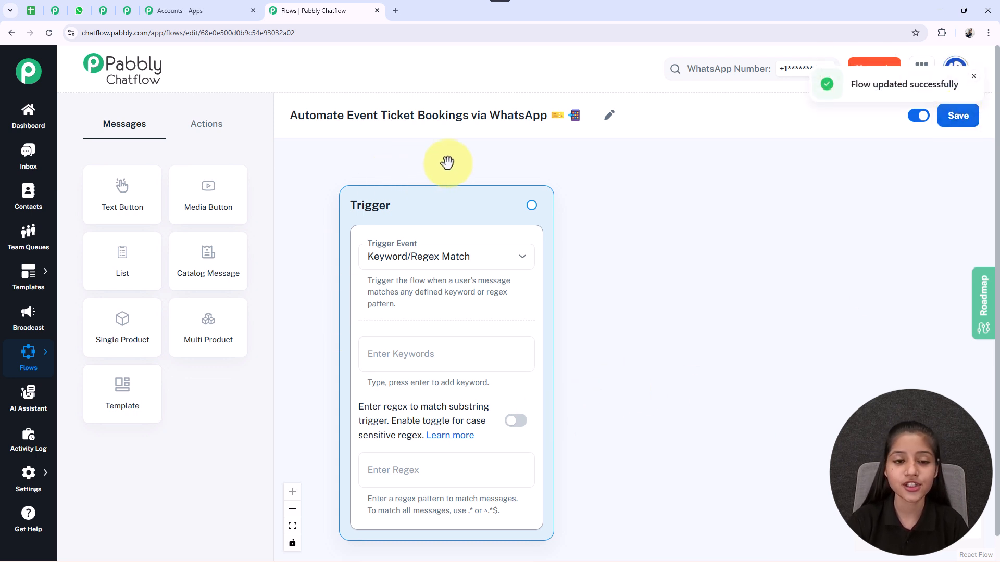
Step: Choose Keyword/Regex Match as the trigger event and switch case-sensitive regex matching on and off again
{"action": "left_click", "coordinate": [458, 268]}
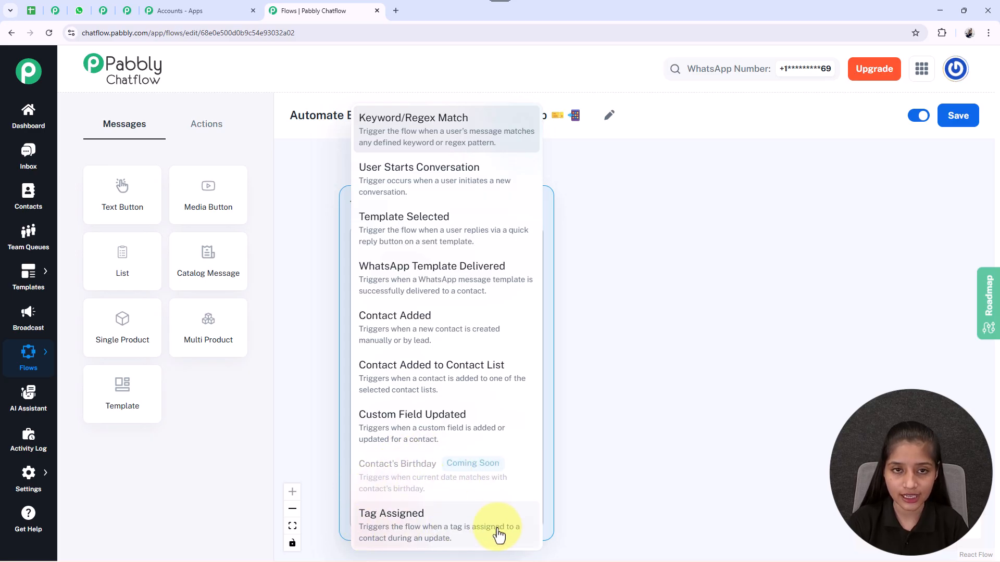
{"action": "left_click", "coordinate": [410, 139]}
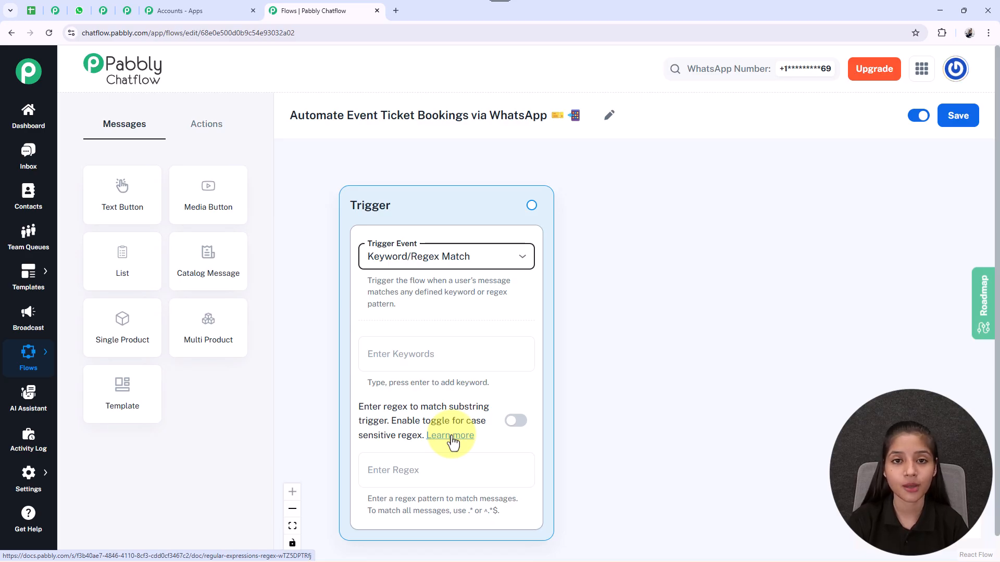
{"action": "left_click", "coordinate": [505, 417]}
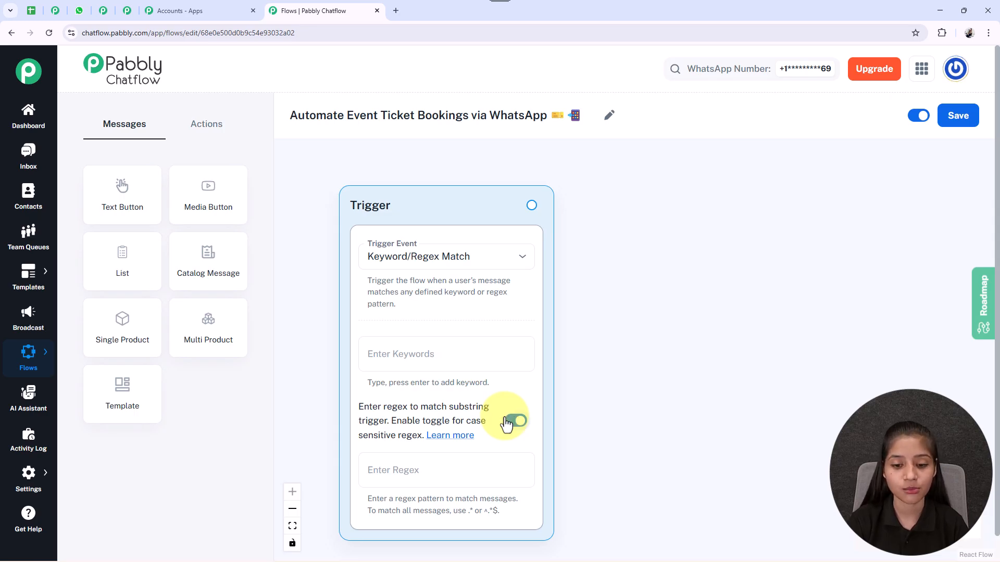
{"action": "left_click", "coordinate": [508, 422]}
Step: Add the keywords "Ticket" and "Events" to the trigger
{"action": "left_click", "coordinate": [419, 350]}
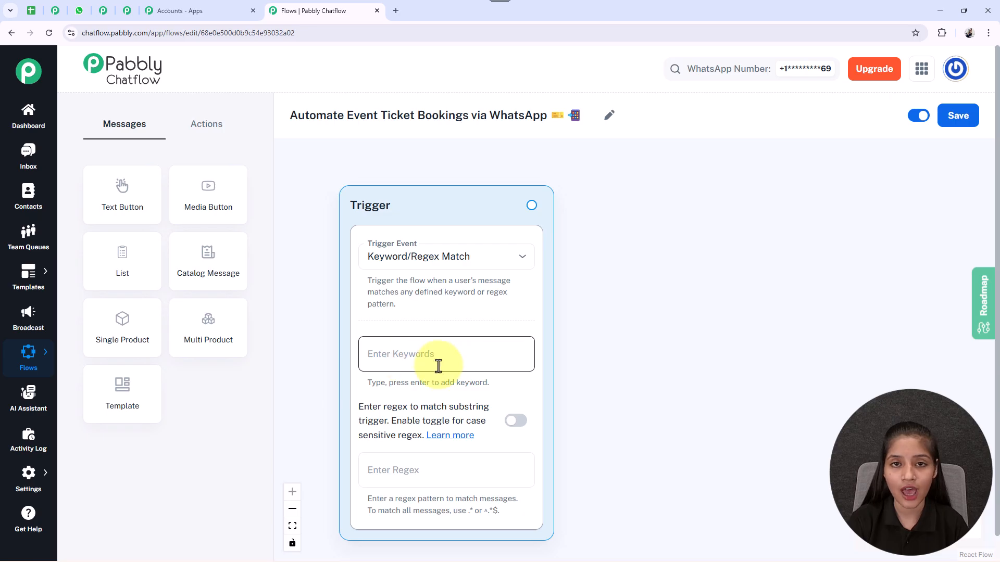
{"action": "type", "text": "Ticket"}
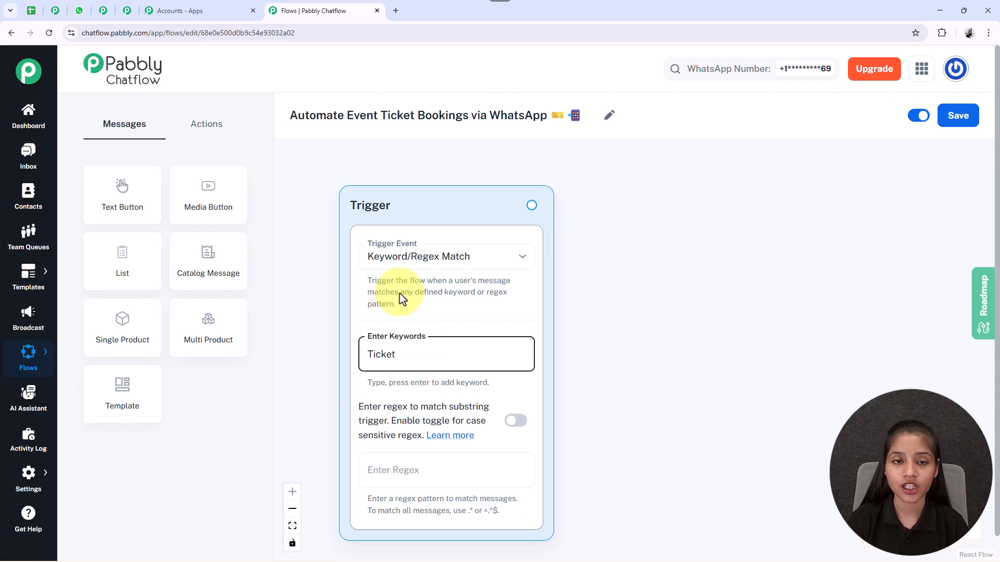
{"action": "key", "text": "Return"}
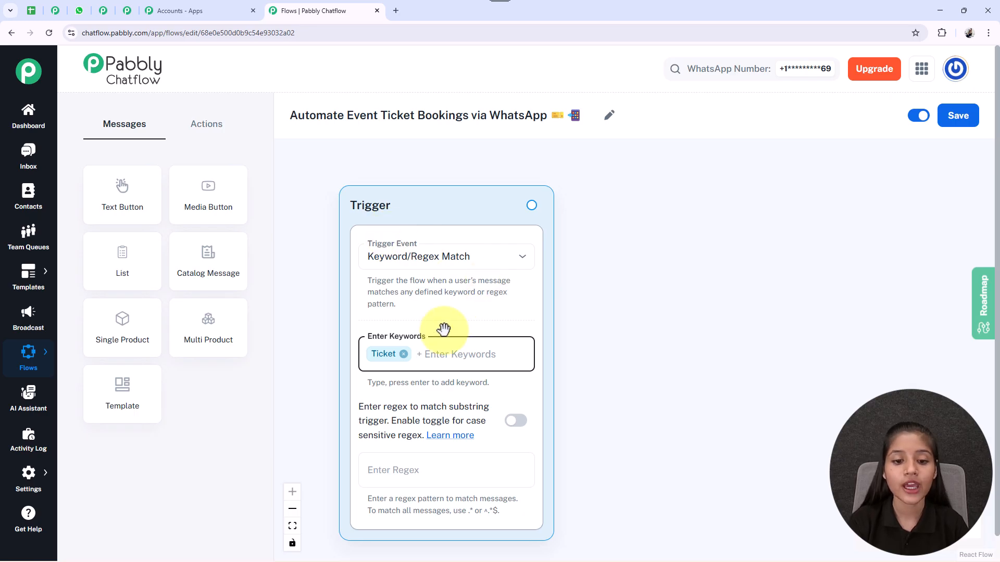
{"action": "type", "text": "Events"}
{"action": "key", "text": "Return"}
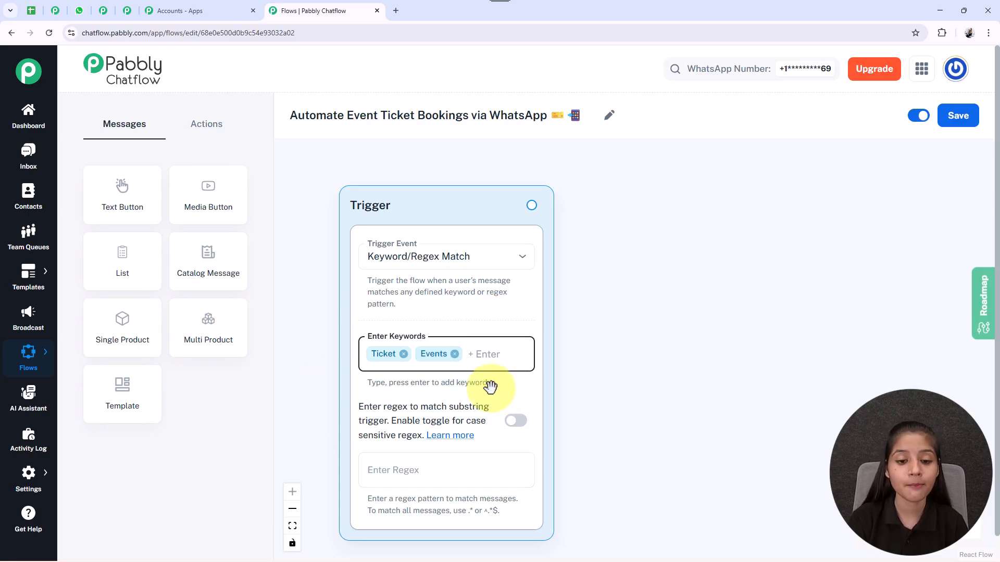
Step: Add a Text Button node beside the trigger with the message "🎉 Welcome to *EventHub!* Ready to get your tickets for an unforgettable experience?"
{"action": "left_click_drag", "start_coordinate": [139, 201], "coordinate": [748, 215]}
{"action": "left_click_drag", "start_coordinate": [886, 297], "coordinate": [681, 289]}
{"action": "left_click_drag", "start_coordinate": [521, 191], "coordinate": [514, 215]}
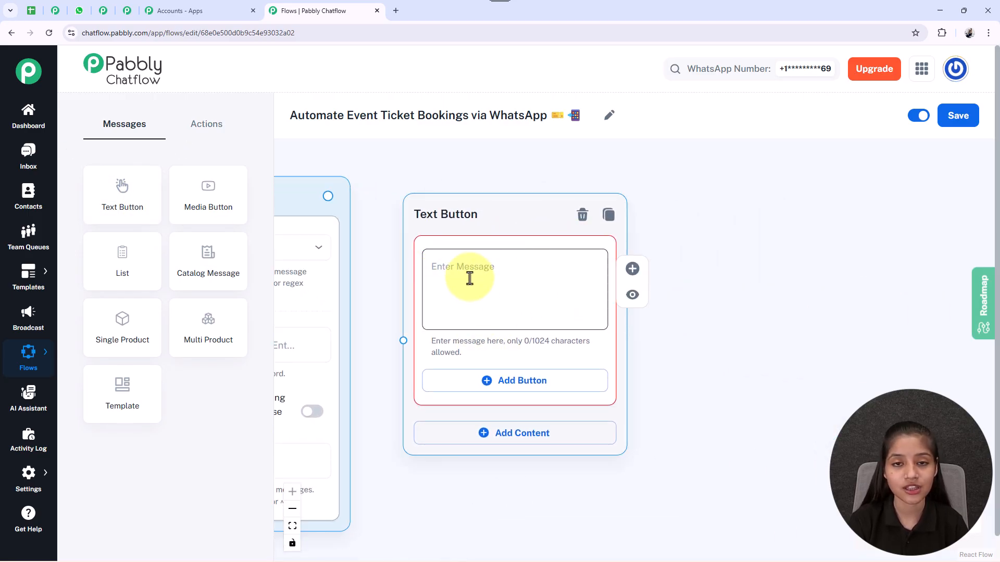
{"action": "left_click", "coordinate": [541, 282]}
{"action": "type", "text": "🎉 Welcome to *EventHub!*  Ready to get your tickets for an unforgettable experience?"}
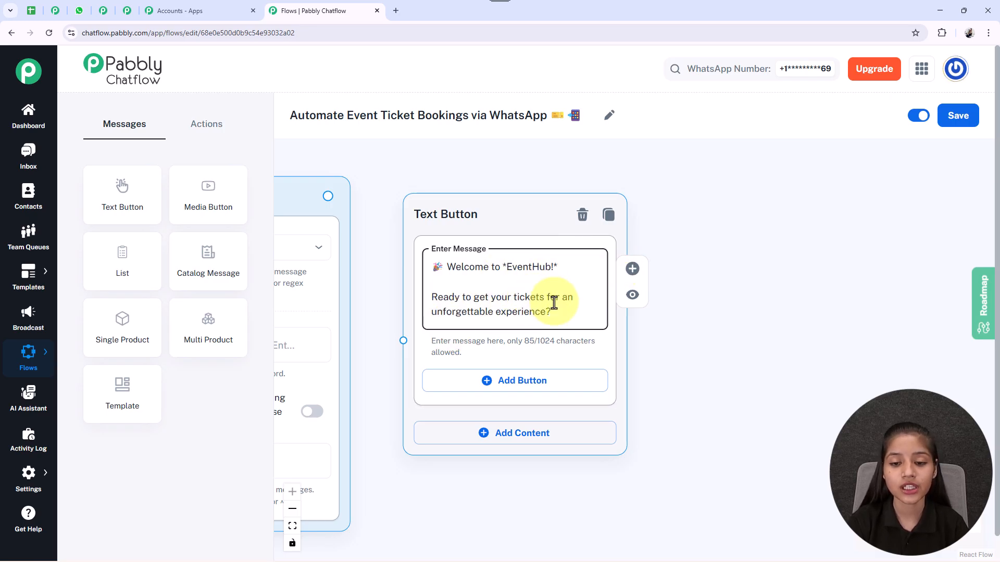
Step: Add two buttons to the welcome message, "Book Tickets 📝" and "View Events 📋"
{"action": "left_click_drag", "start_coordinate": [714, 460], "coordinate": [691, 402]}
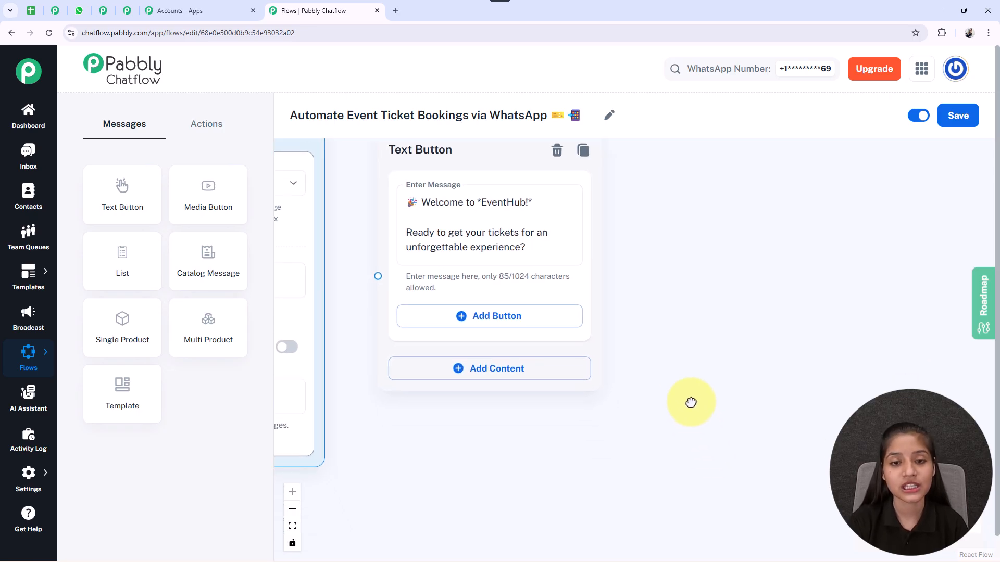
{"action": "left_click", "coordinate": [497, 327]}
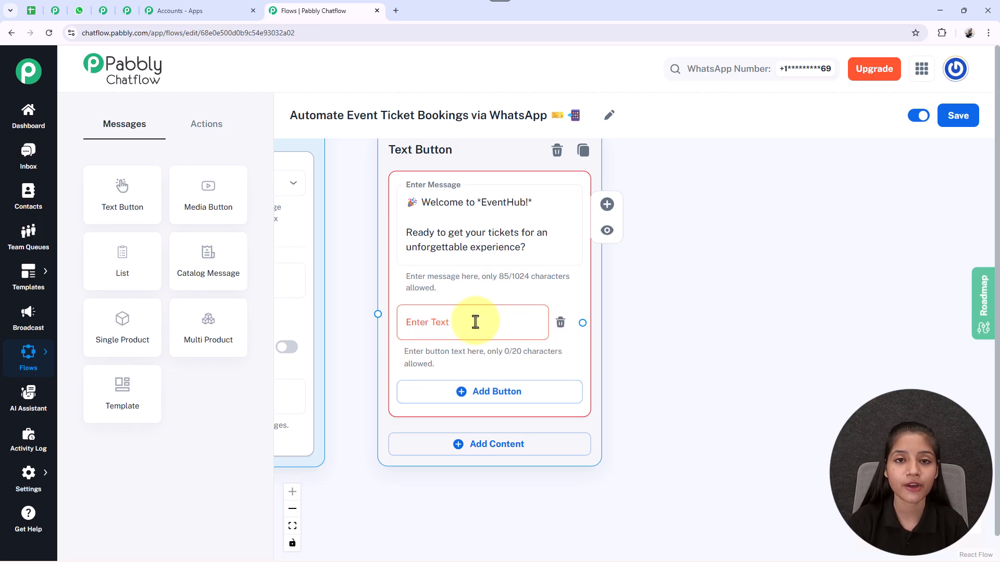
{"action": "left_click", "coordinate": [516, 321]}
{"action": "type", "text": "Book Tickets 🎟️"}
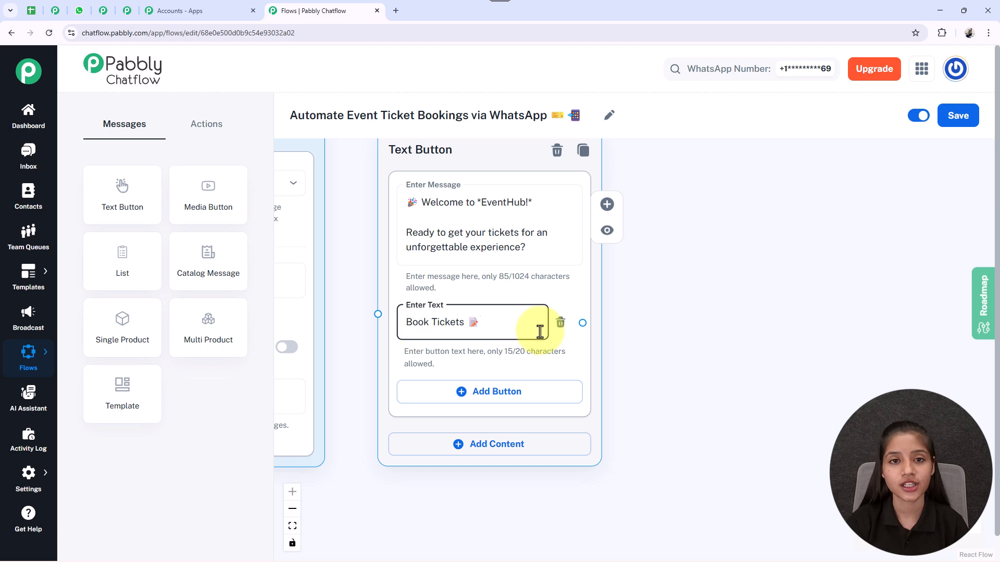
{"action": "left_click", "coordinate": [464, 393]}
{"action": "left_click", "coordinate": [462, 405]}
{"action": "type", "text": "View Events 📅"}
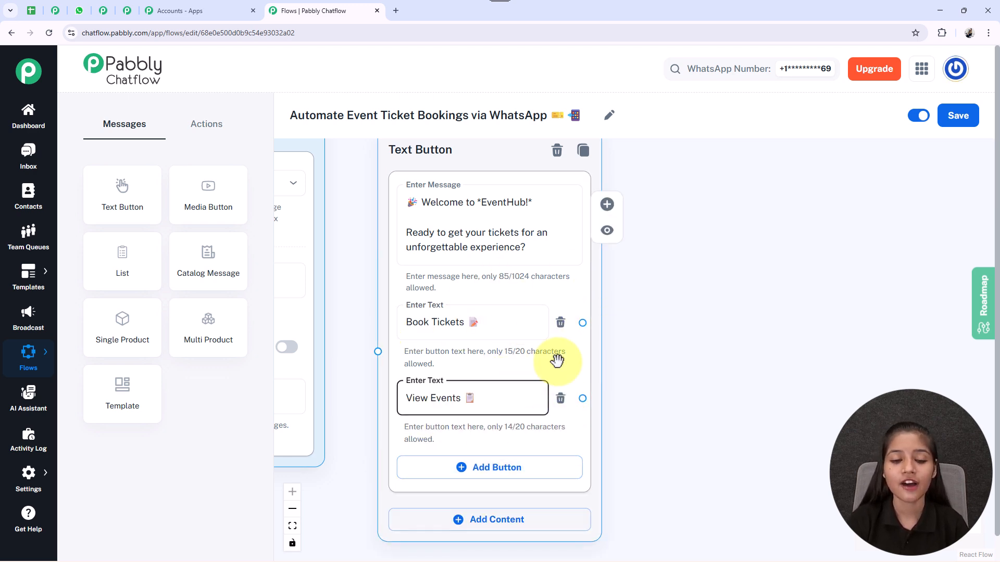
Step: Connect the trigger to the welcome Text Button node and move that node slightly up beside the trigger
{"action": "left_click_drag", "start_coordinate": [365, 290], "coordinate": [499, 317]}
{"action": "scroll", "coordinate": [498, 328], "scroll_direction": "down", "scroll_amount": 2}
{"action": "scroll", "coordinate": [498, 327], "scroll_direction": "down", "scroll_amount": 1}
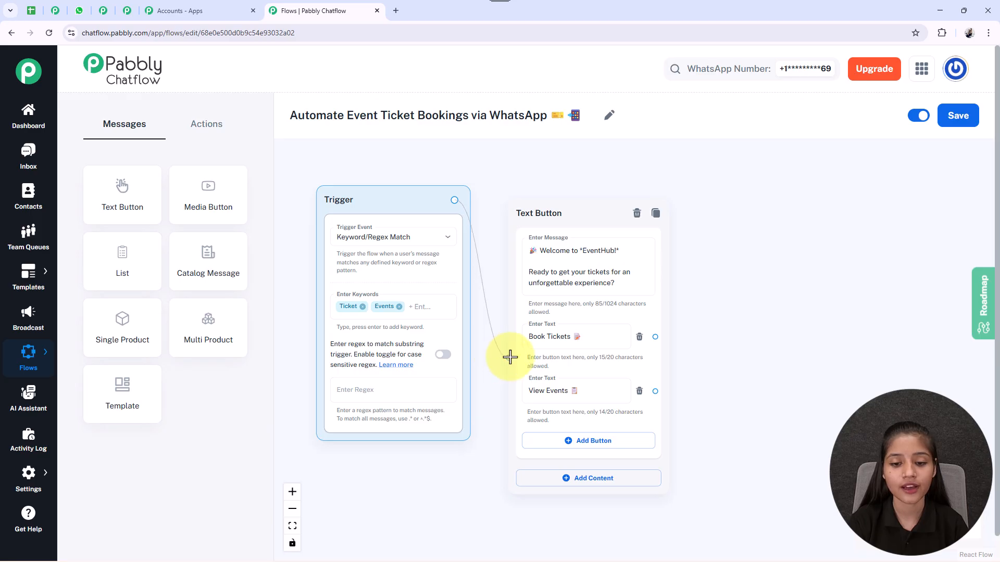
{"action": "left_click_drag", "start_coordinate": [510, 357], "coordinate": [510, 357]}
{"action": "left_click_drag", "start_coordinate": [571, 361], "coordinate": [571, 334]}
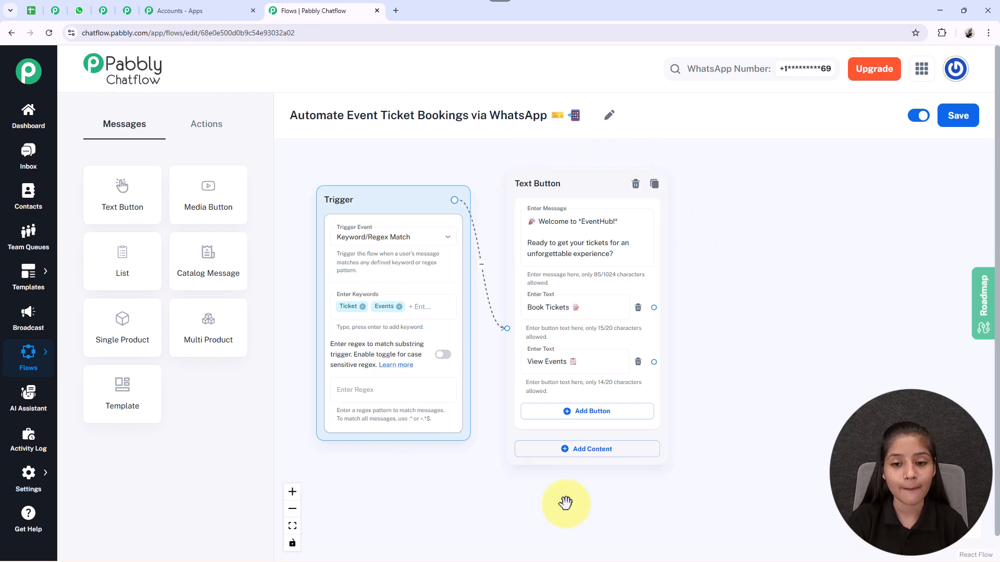
Step: Add a List message node on the far side of the welcome Text Button node
{"action": "left_click_drag", "start_coordinate": [786, 320], "coordinate": [754, 343]}
{"action": "scroll", "coordinate": [755, 344], "scroll_direction": "up", "scroll_amount": 3}
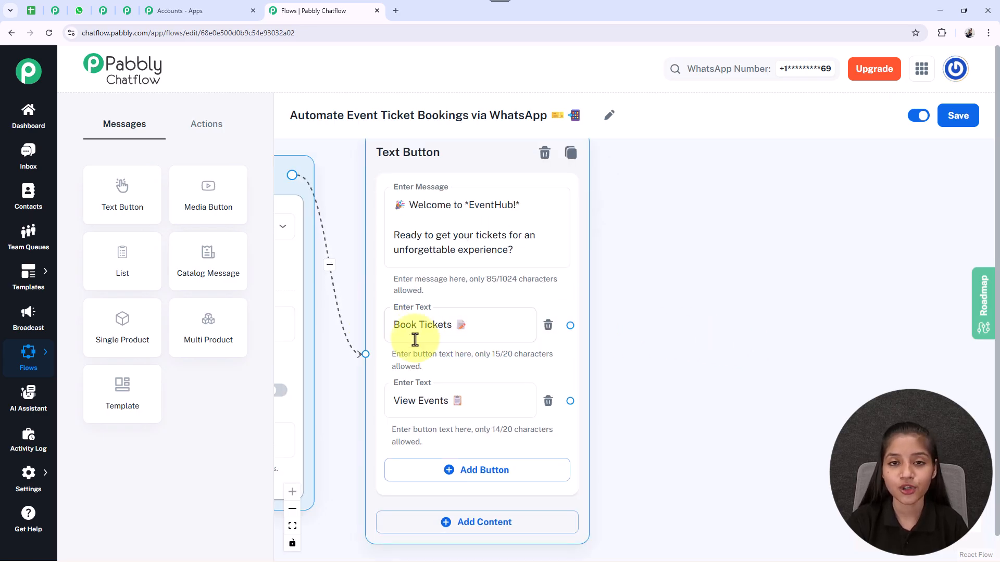
{"action": "scroll", "coordinate": [728, 352], "scroll_direction": "down", "scroll_amount": 3}
{"action": "left_click_drag", "start_coordinate": [784, 367], "coordinate": [685, 358]}
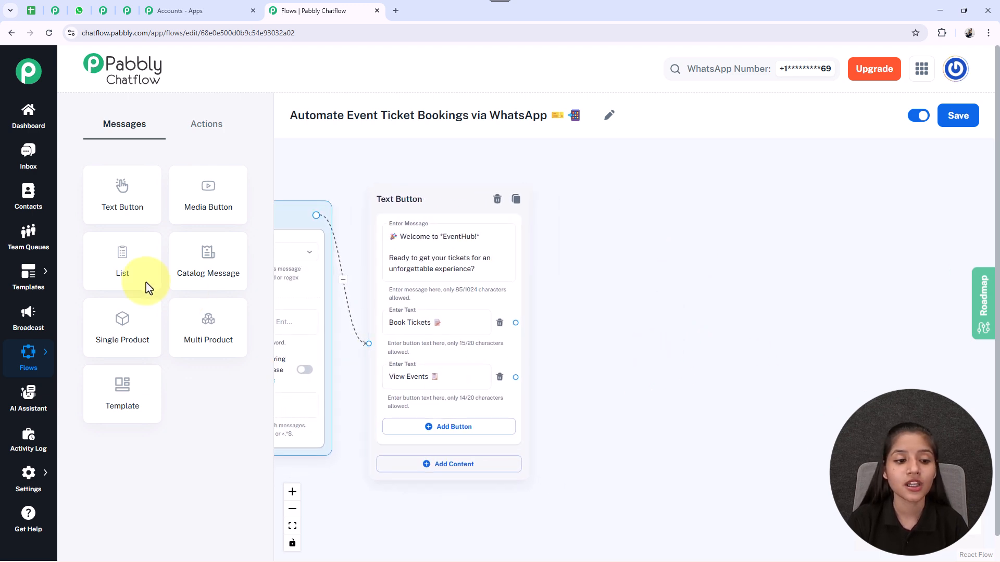
{"action": "left_click_drag", "start_coordinate": [135, 266], "coordinate": [655, 194]}
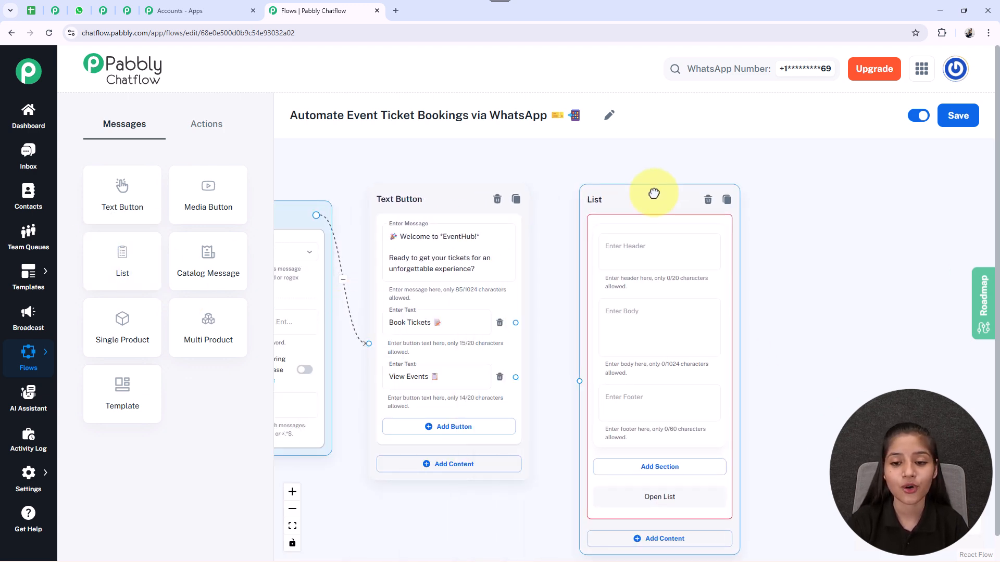
{"action": "scroll", "coordinate": [680, 234], "scroll_direction": "down", "scroll_amount": 4}
{"action": "scroll", "coordinate": [544, 277], "scroll_direction": "up", "scroll_amount": 4}
{"action": "left_click", "coordinate": [480, 208]}
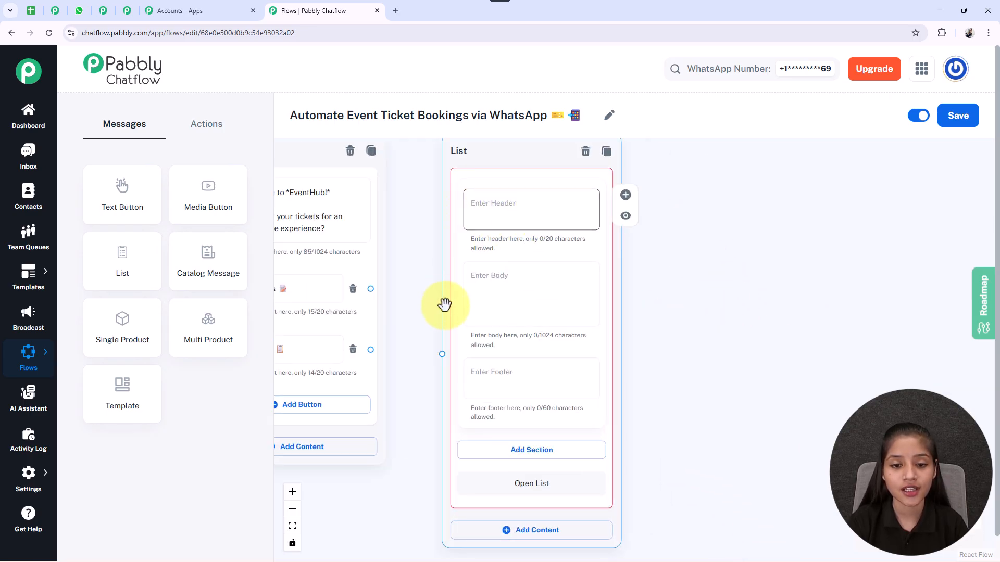
{"action": "scroll", "coordinate": [537, 171], "scroll_direction": "up", "scroll_amount": 2}
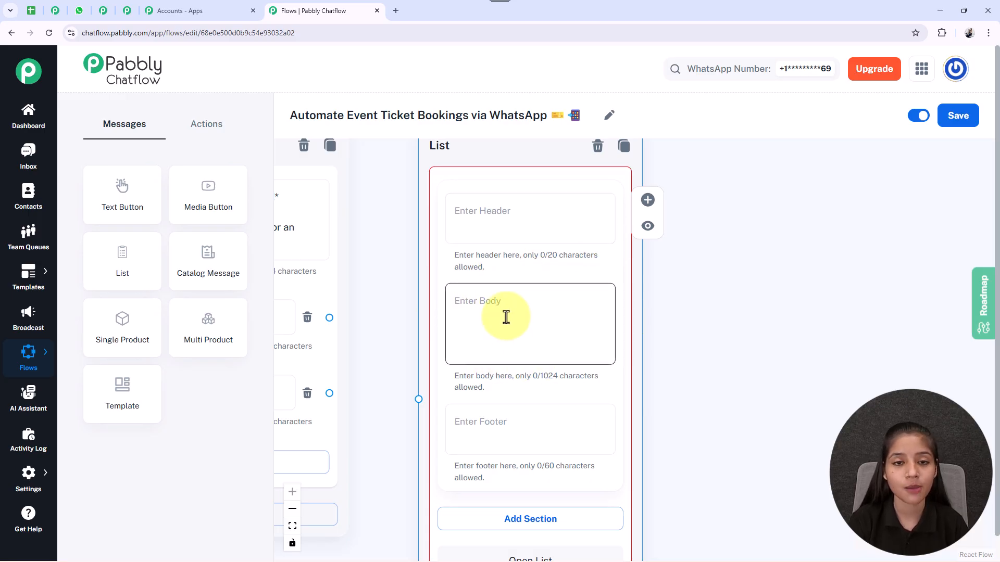
Step: Enter the list body "*Please select the ticket type you'd like to purchase.* 🎟️", leaving the footer empty
{"action": "left_click", "coordinate": [467, 320]}
{"action": "type", "text": "*Please select the ticket type you’d like to purchase.* 🎟"}
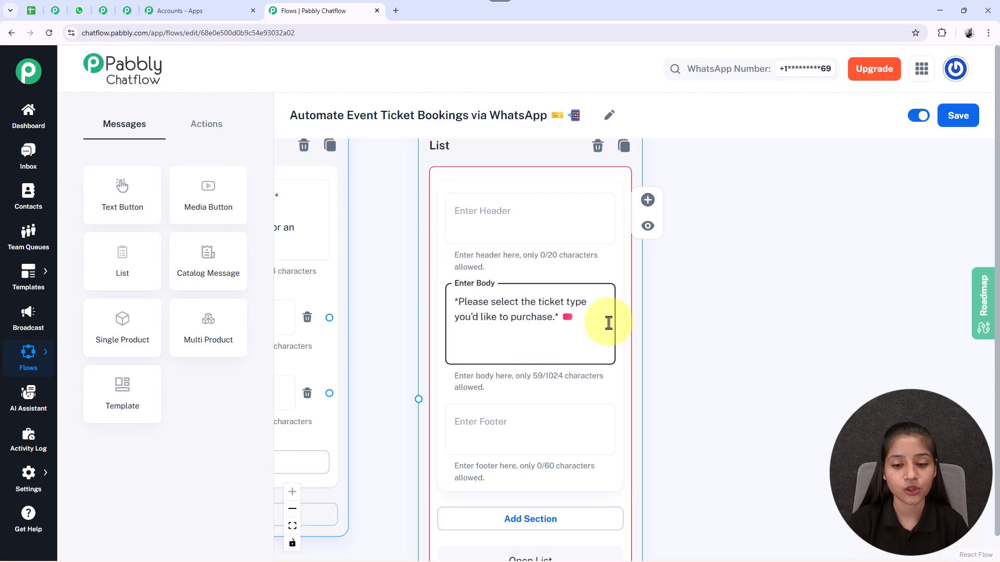
{"action": "left_click_drag", "start_coordinate": [705, 455], "coordinate": [700, 324]}
{"action": "left_click", "coordinate": [529, 299]}
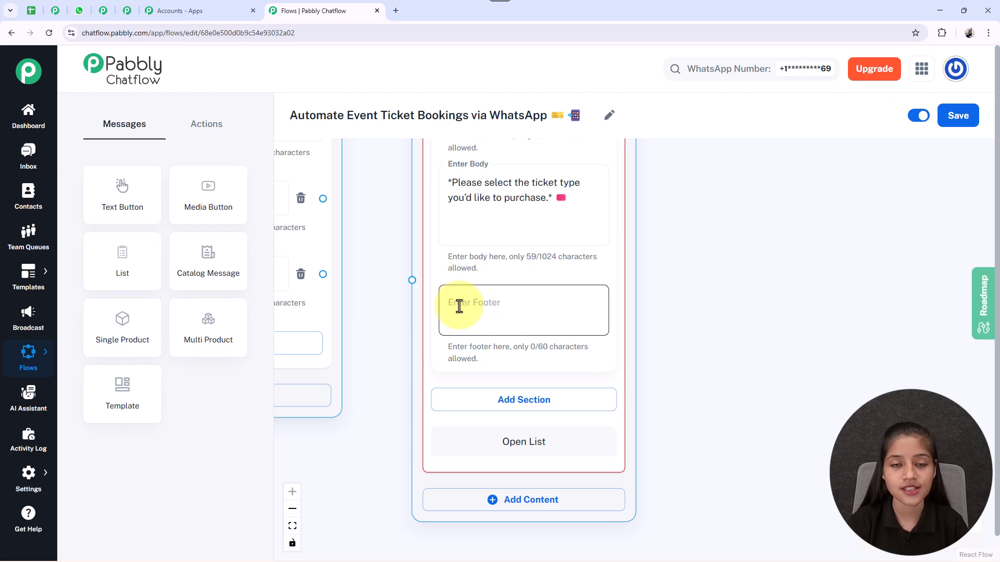
{"action": "left_click", "coordinate": [620, 330]}
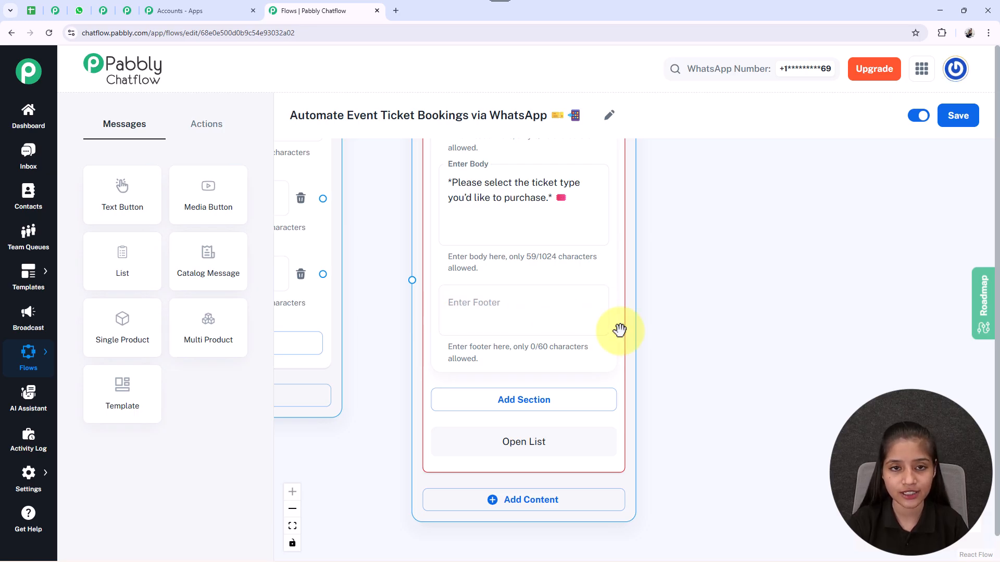
Step: Add a section to the list and title it "Ticket Type"
{"action": "left_click_drag", "start_coordinate": [690, 426], "coordinate": [681, 292]}
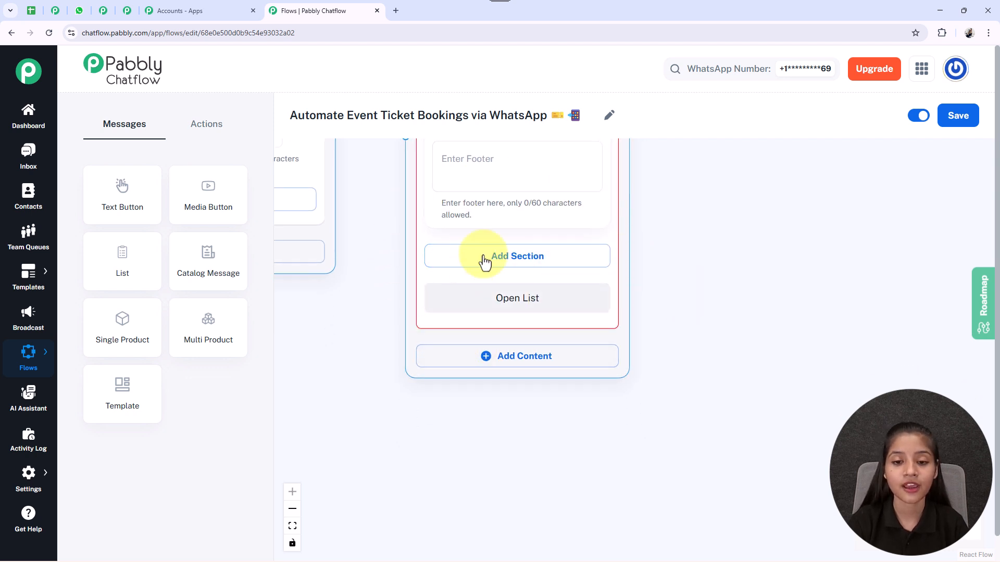
{"action": "left_click", "coordinate": [513, 255]}
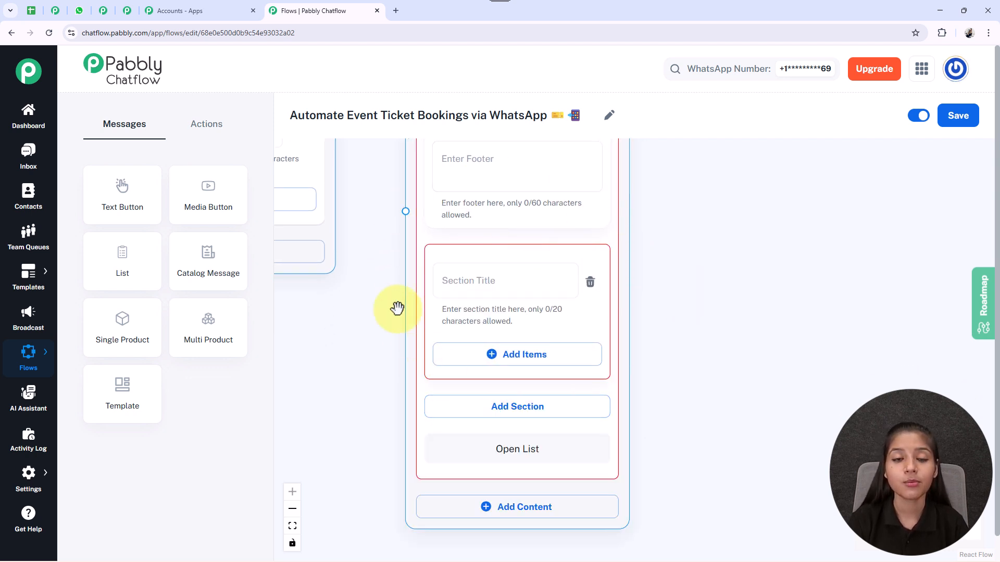
{"action": "left_click", "coordinate": [459, 286]}
{"action": "type", "text": "Ticket Type"}
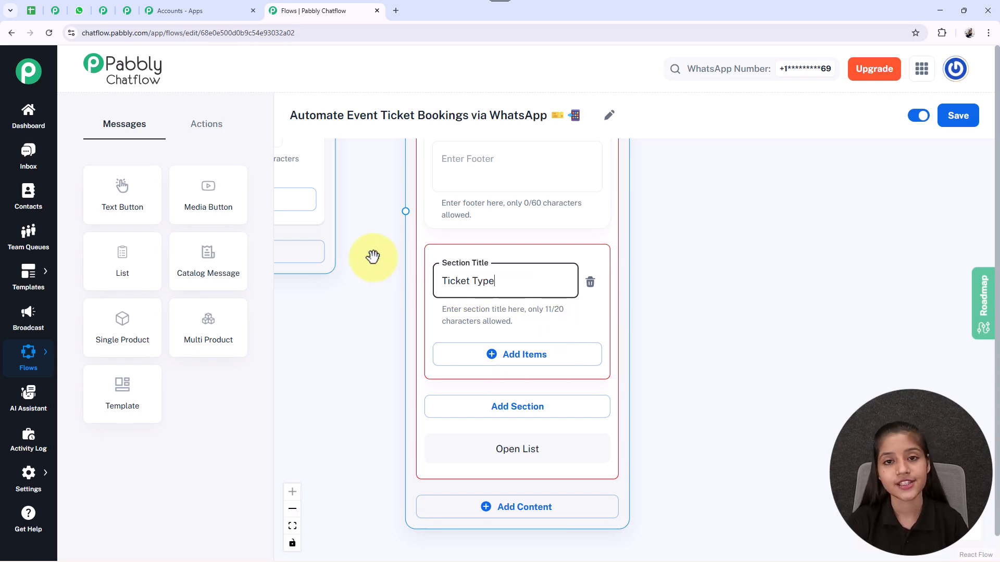
Step: Add three empty items to the Ticket Type section
{"action": "left_click_drag", "start_coordinate": [703, 435], "coordinate": [683, 340]}
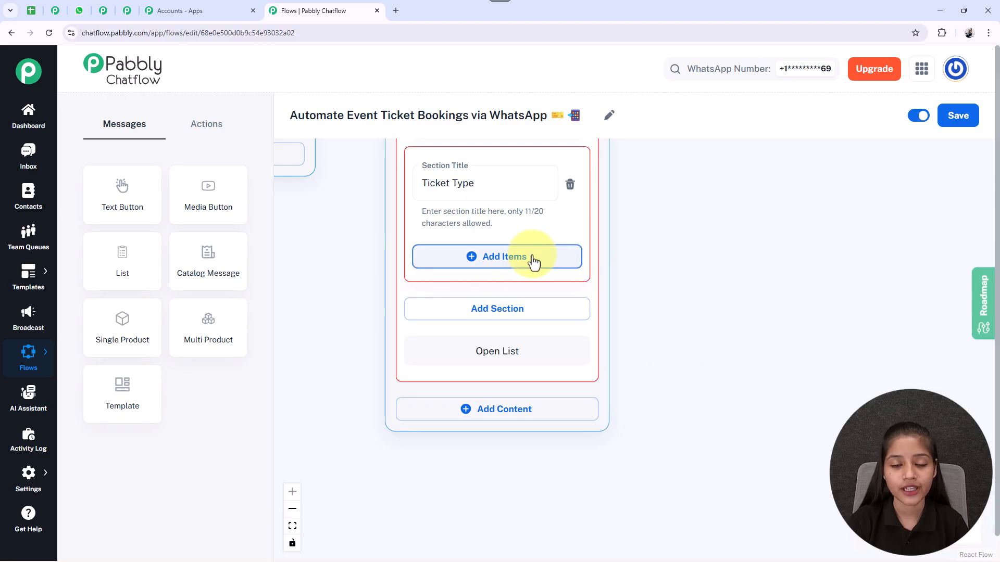
{"action": "left_click", "coordinate": [502, 261]}
{"action": "left_click", "coordinate": [472, 455]}
{"action": "left_click_drag", "start_coordinate": [677, 495], "coordinate": [670, 272]}
{"action": "left_click", "coordinate": [495, 429]}
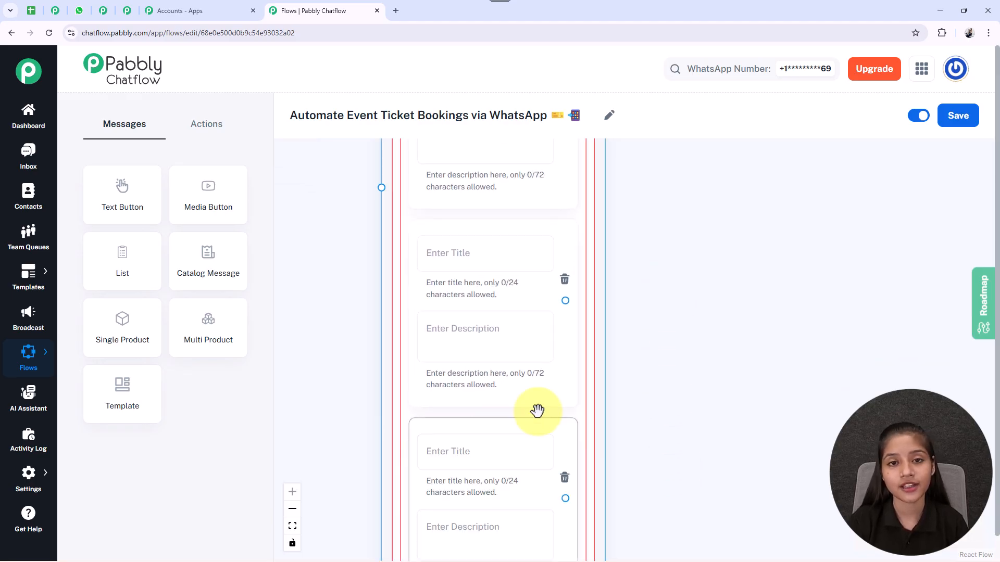
{"action": "scroll", "coordinate": [647, 380], "scroll_direction": "down", "scroll_amount": 4}
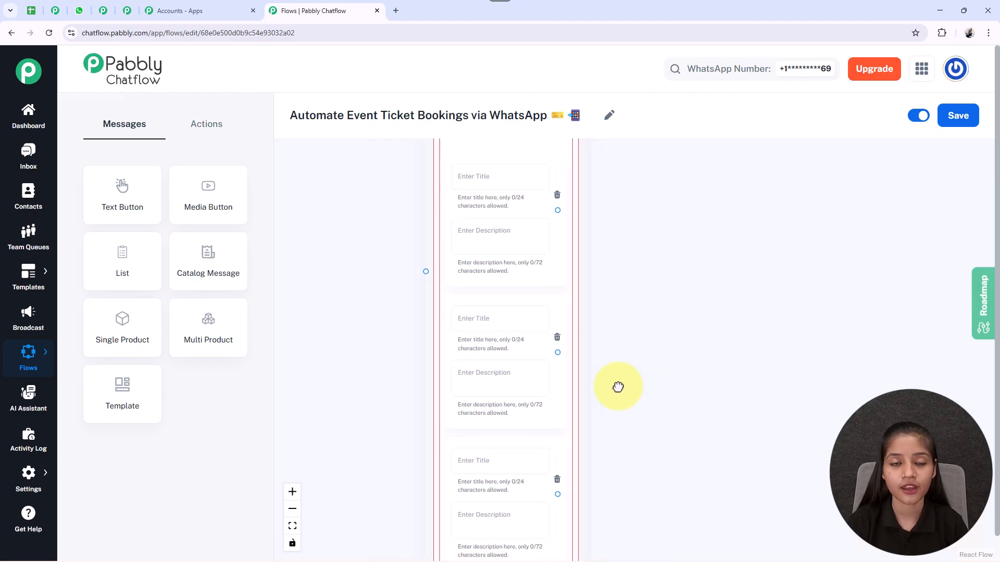
Step: Fill in the first list item with the title "Concerts 🎤" and the description "₹999"
{"action": "left_click_drag", "start_coordinate": [661, 443], "coordinate": [653, 495]}
{"action": "scroll", "coordinate": [527, 284], "scroll_direction": "up", "scroll_amount": 2}
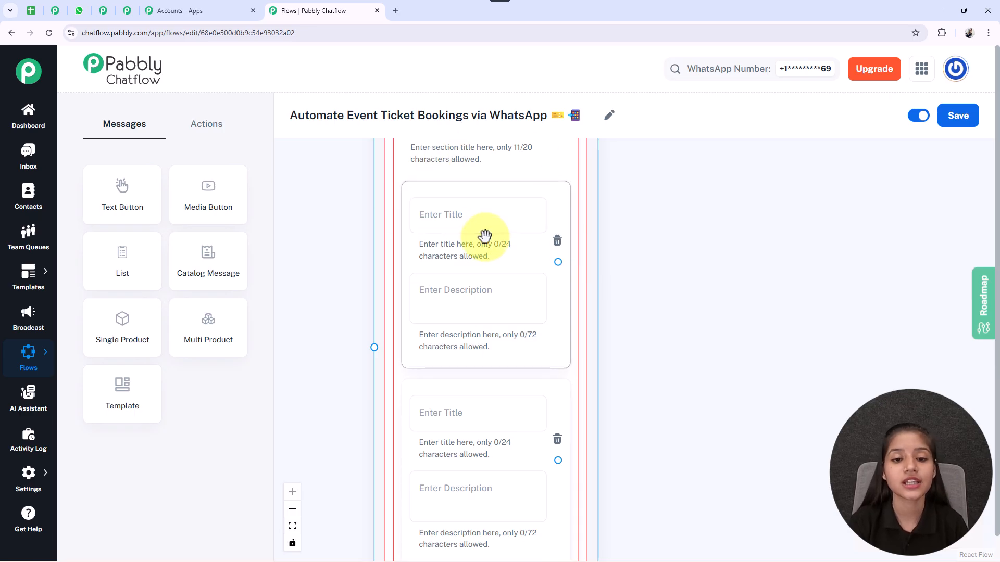
{"action": "left_click", "coordinate": [501, 217]}
{"action": "type", "text": "Concerts 🎤"}
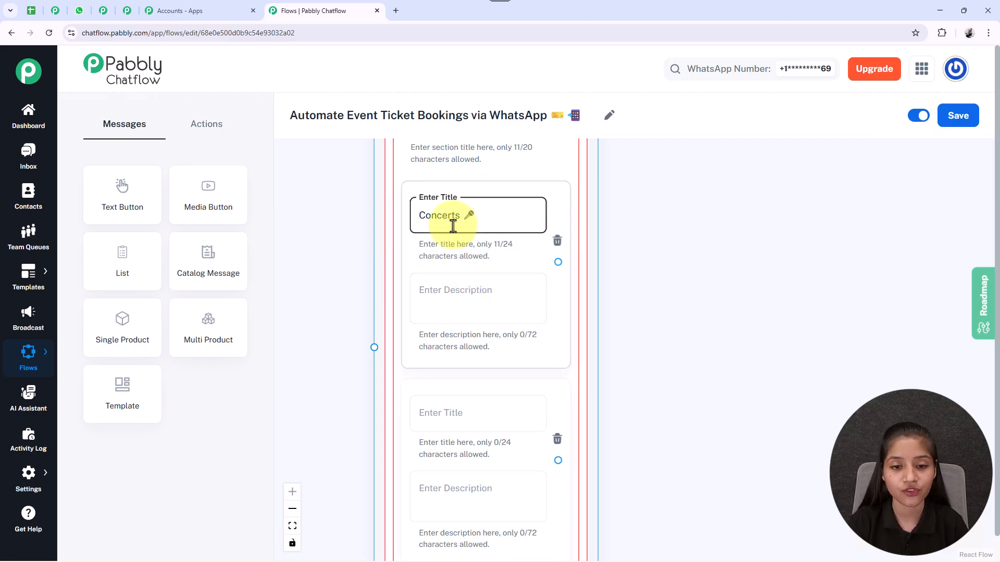
{"action": "left_click", "coordinate": [517, 309]}
{"action": "type", "text": "₹999"}
Step: Fill in the second list item as "Conferences" with description "₹2,499" and the third as "Festivals 🎉" with "₹4,499"
{"action": "left_click_drag", "start_coordinate": [708, 425], "coordinate": [708, 197]}
{"action": "scroll", "coordinate": [704, 247], "scroll_direction": "down", "scroll_amount": 4}
{"action": "left_click_drag", "start_coordinate": [693, 276], "coordinate": [605, 294]}
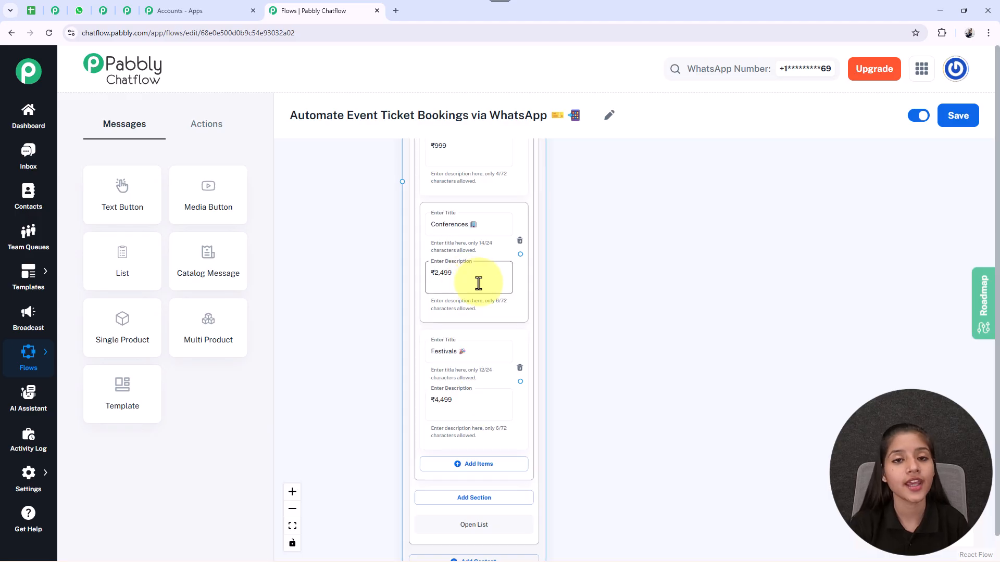
{"action": "left_click", "coordinate": [441, 225]}
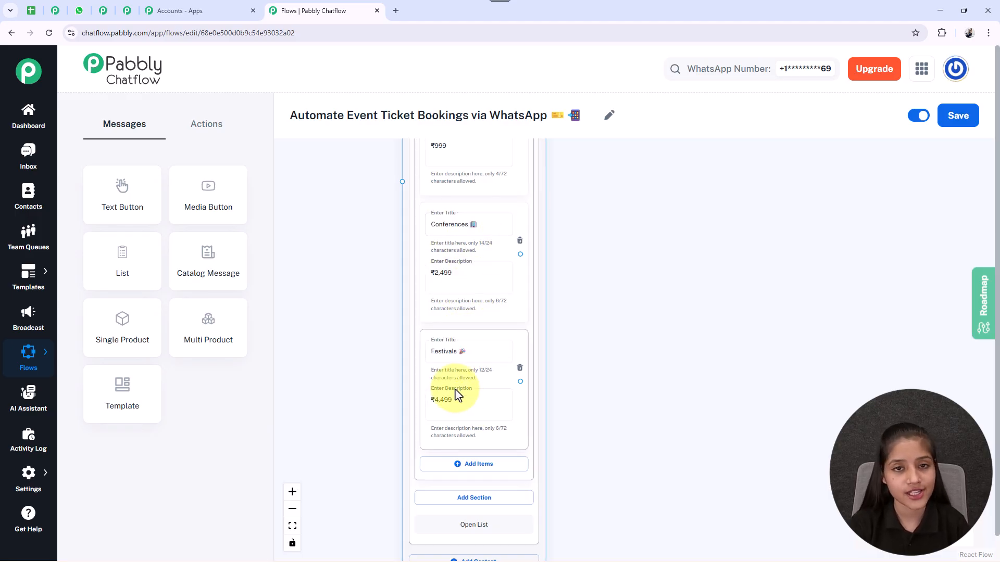
Step: Connect the Book Tickets button to the List node and shift the List node slightly down
{"action": "left_click_drag", "start_coordinate": [380, 233], "coordinate": [438, 395]}
{"action": "scroll", "coordinate": [439, 343], "scroll_direction": "down", "scroll_amount": 2}
{"action": "left_click_drag", "start_coordinate": [417, 256], "coordinate": [437, 450]}
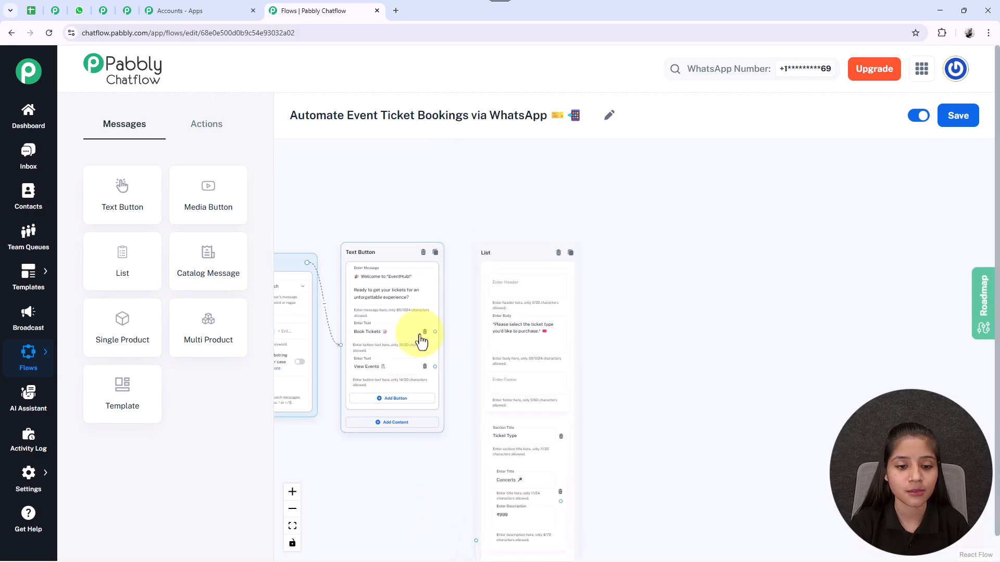
{"action": "left_click_drag", "start_coordinate": [435, 331], "coordinate": [515, 401]}
{"action": "left_click_drag", "start_coordinate": [636, 456], "coordinate": [544, 283]}
{"action": "scroll", "coordinate": [543, 284], "scroll_direction": "down", "scroll_amount": 2}
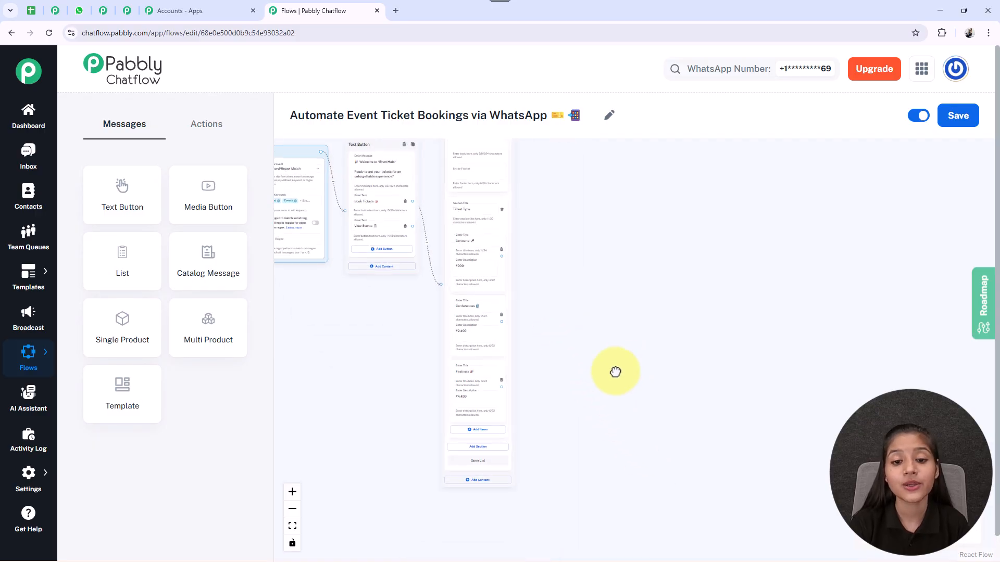
{"action": "left_click_drag", "start_coordinate": [626, 367], "coordinate": [583, 391]}
{"action": "left_click_drag", "start_coordinate": [449, 435], "coordinate": [450, 460]}
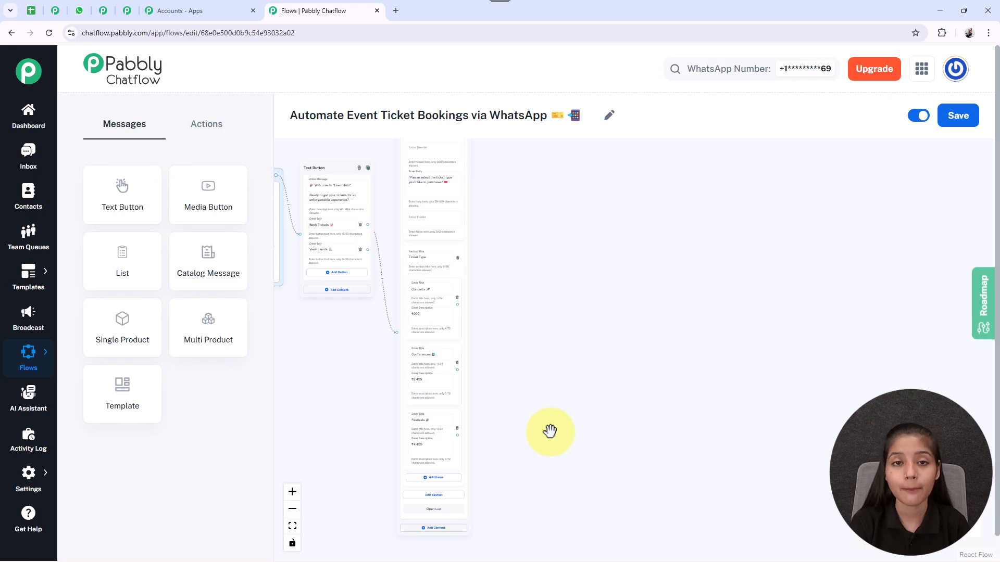
Step: Add a Set Custom Field action node beside the list's Concerts item
{"action": "scroll", "coordinate": [550, 431], "scroll_direction": "up", "scroll_amount": 2}
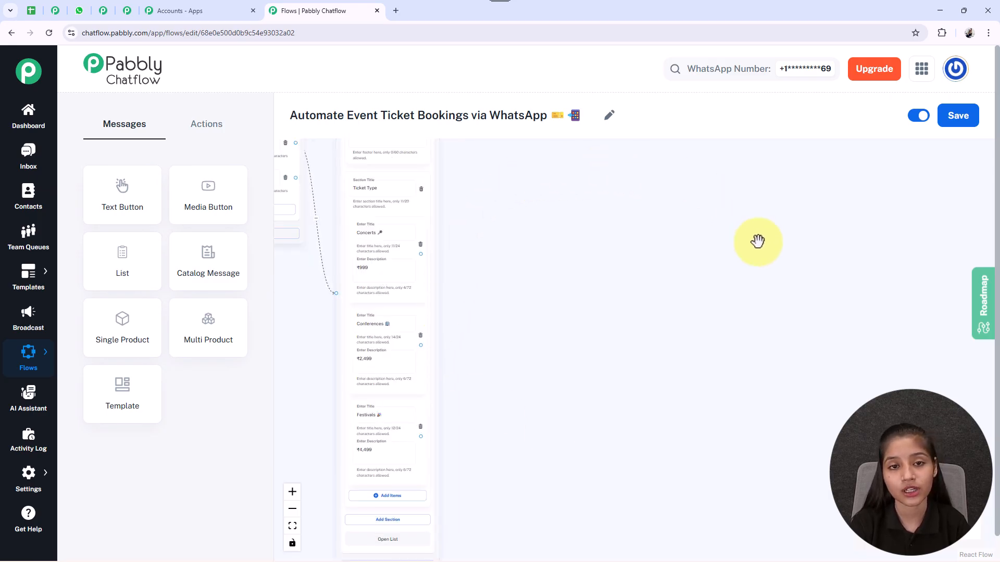
{"action": "left_click", "coordinate": [221, 126]}
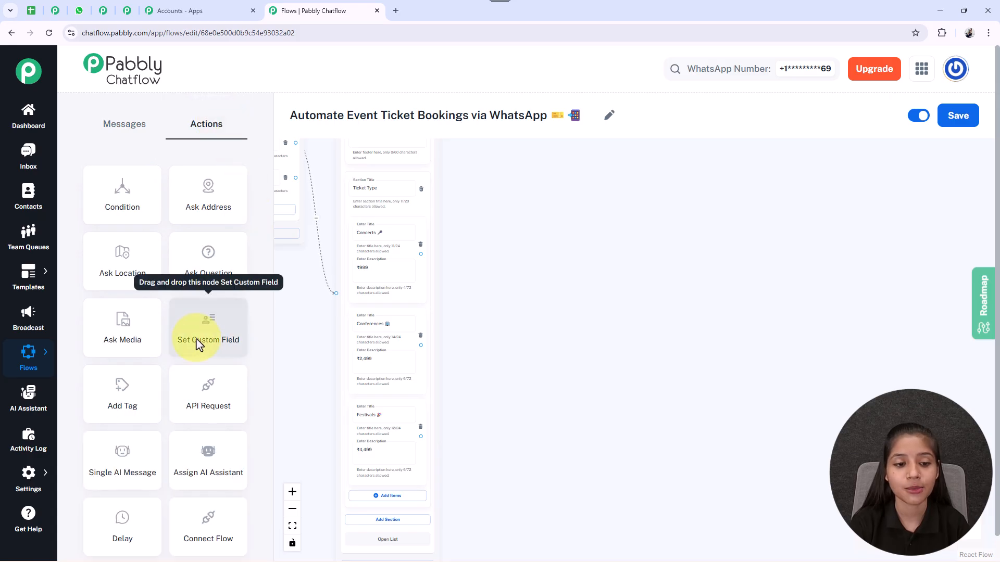
{"action": "left_click_drag", "start_coordinate": [299, 315], "coordinate": [449, 342]}
{"action": "left_click_drag", "start_coordinate": [330, 177], "coordinate": [673, 267]}
{"action": "left_click_drag", "start_coordinate": [752, 295], "coordinate": [618, 276]}
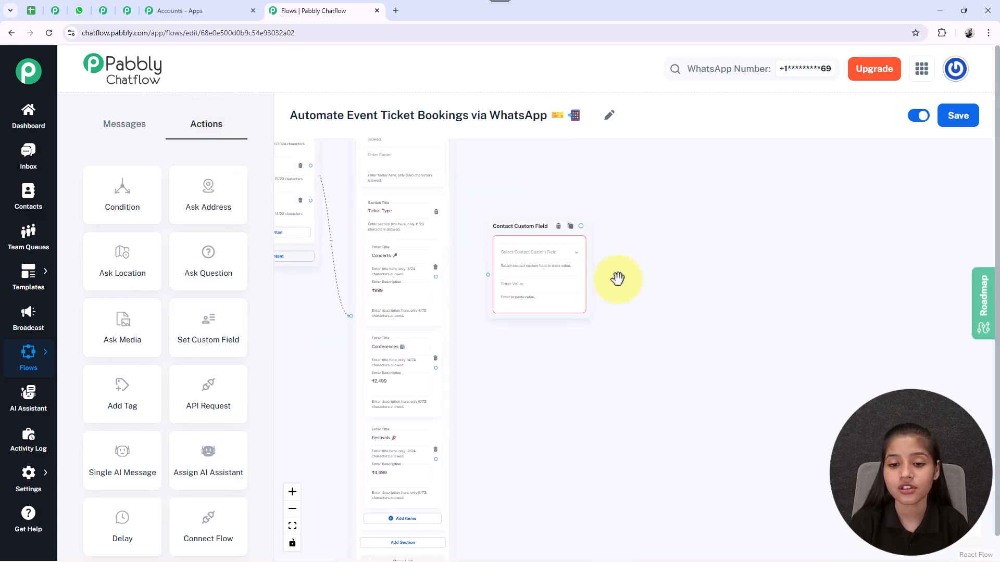
Step: Set the custom field node to store the value "Concerts 🎤" in TicketType, and save the flow
{"action": "left_click", "coordinate": [535, 255]}
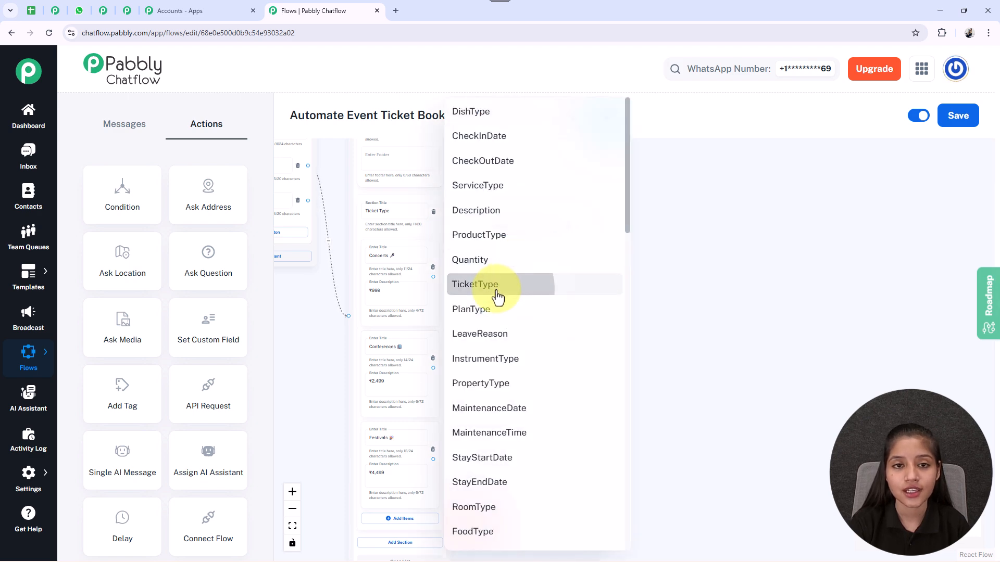
{"action": "left_click", "coordinate": [498, 285]}
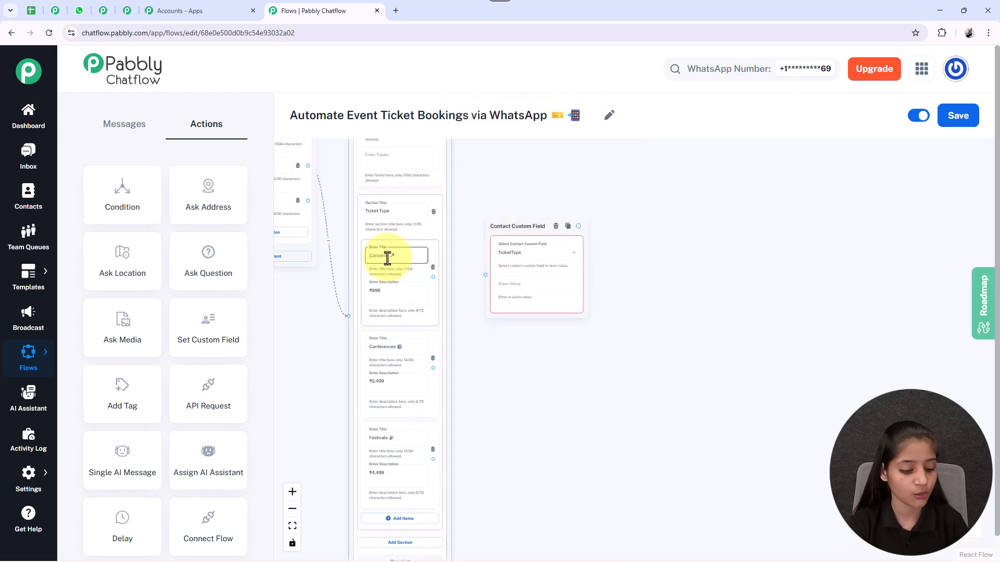
{"action": "left_click", "coordinate": [534, 285]}
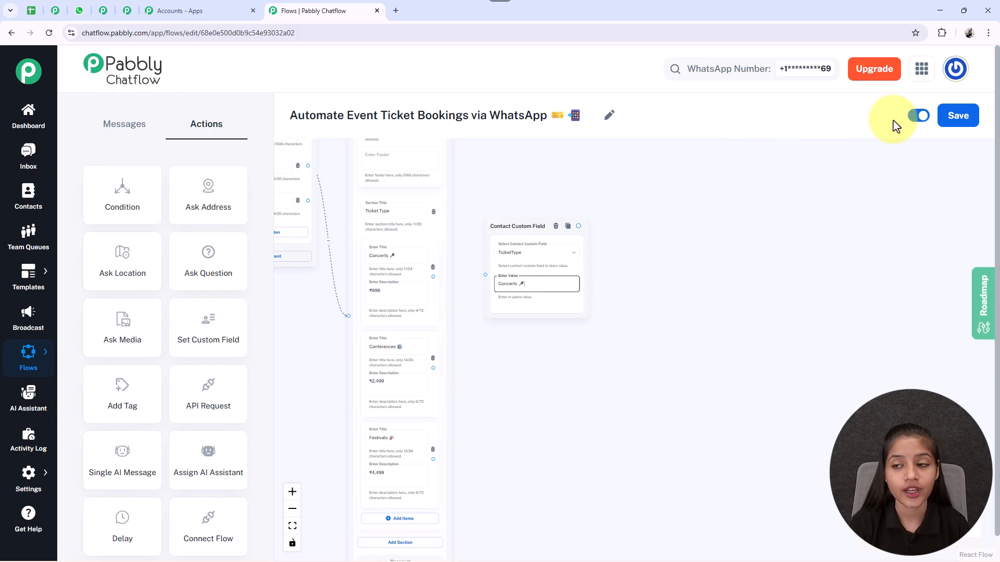
{"action": "left_click", "coordinate": [958, 117]}
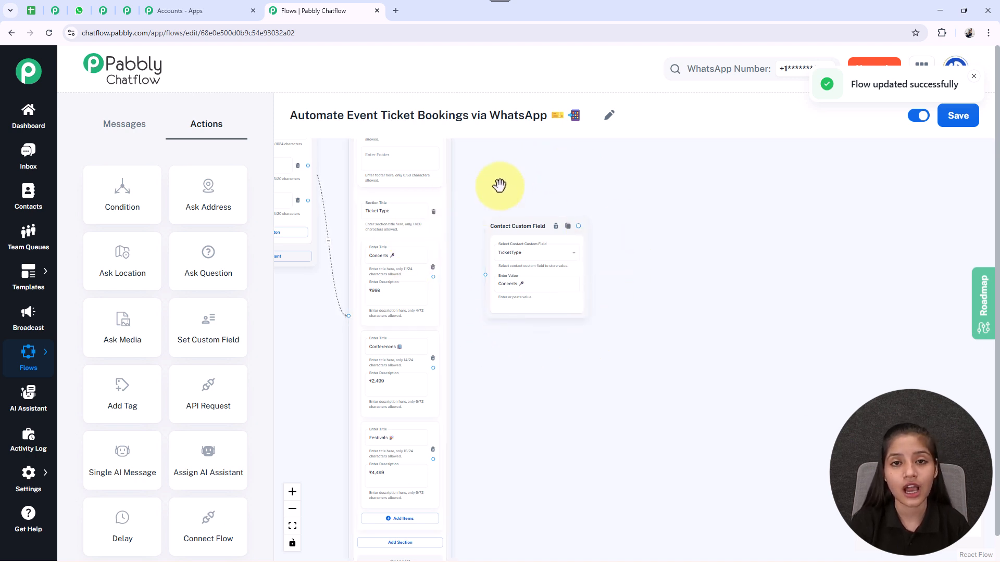
Step: Open the contact custom fields settings and examine the list, the option for adding a field and the TicketType entry
{"action": "mouse_move", "coordinate": [23, 481]}
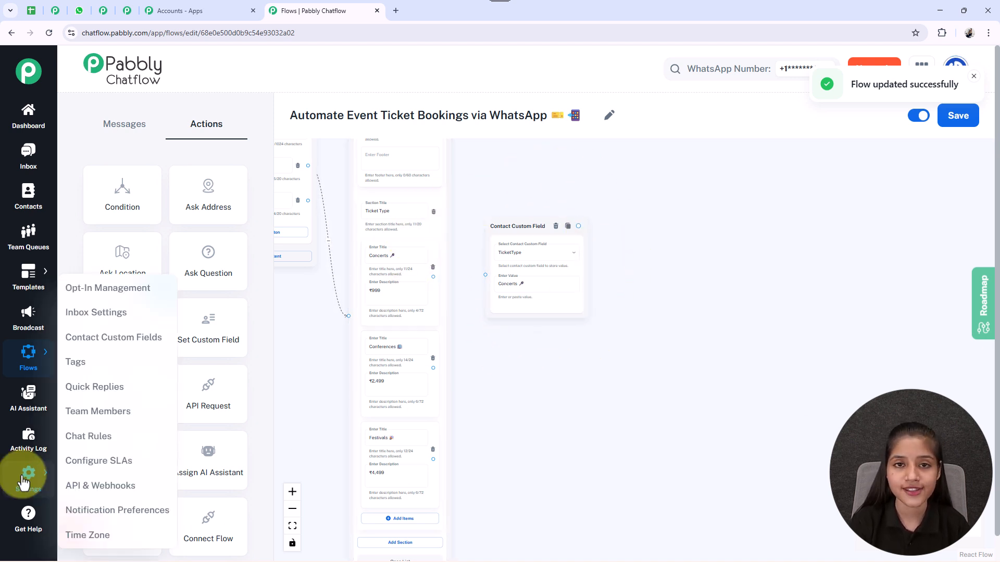
{"action": "left_click", "coordinate": [72, 340]}
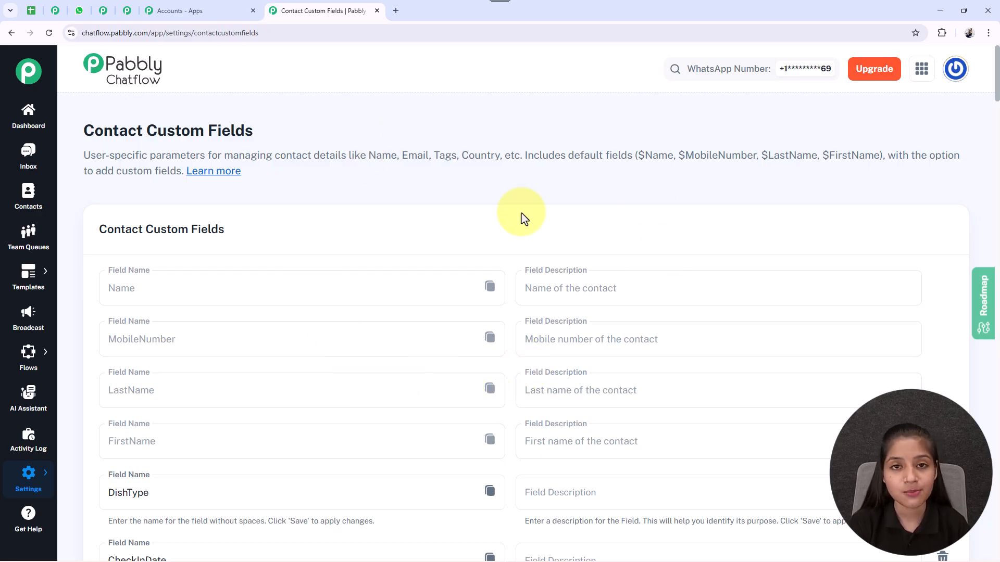
{"action": "scroll", "coordinate": [523, 218], "scroll_direction": "down", "scroll_amount": 10}
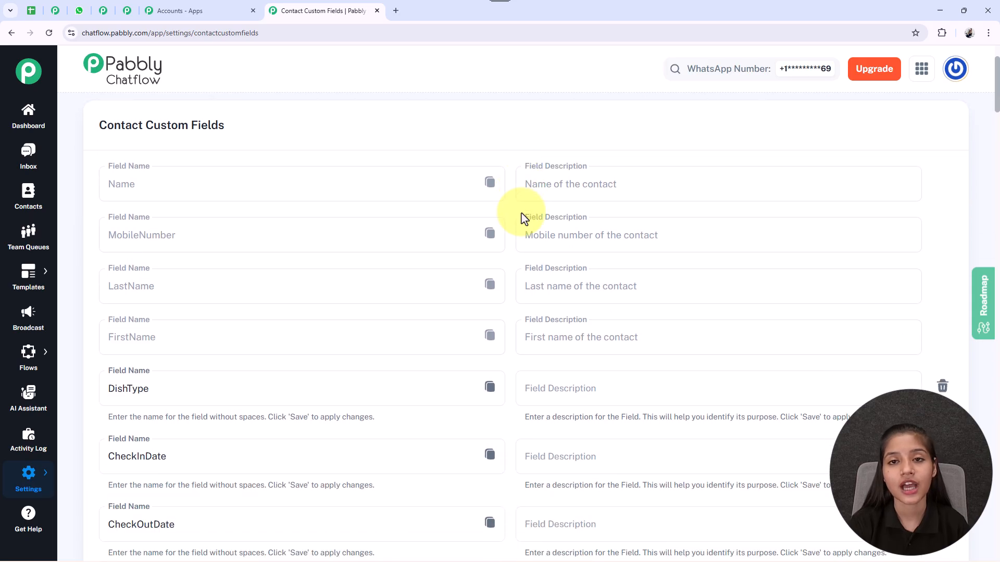
{"action": "scroll", "coordinate": [523, 218], "scroll_direction": "down", "scroll_amount": 20}
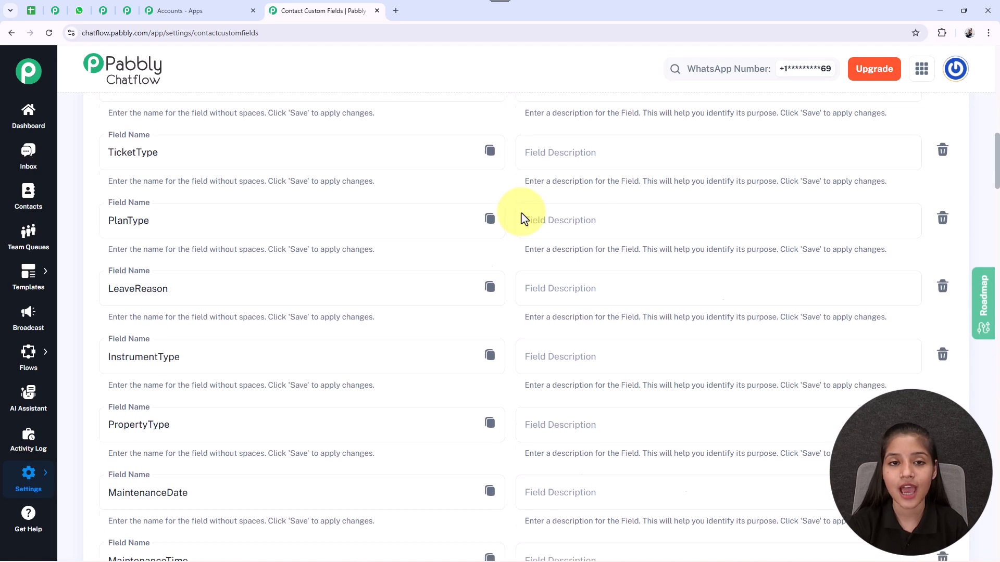
{"action": "scroll", "coordinate": [522, 213], "scroll_direction": "down", "scroll_amount": 20}
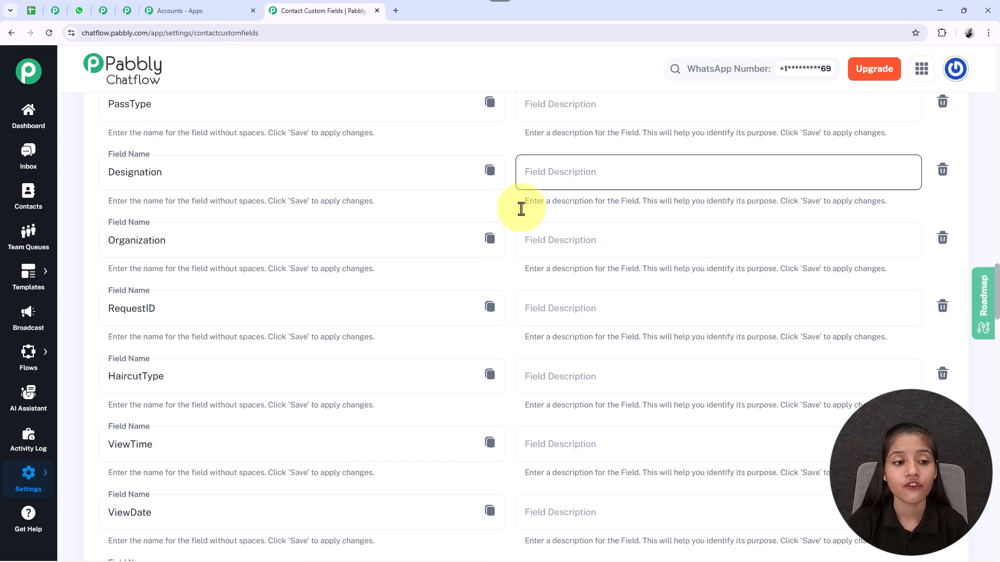
{"action": "scroll", "coordinate": [521, 209], "scroll_direction": "down", "scroll_amount": 5}
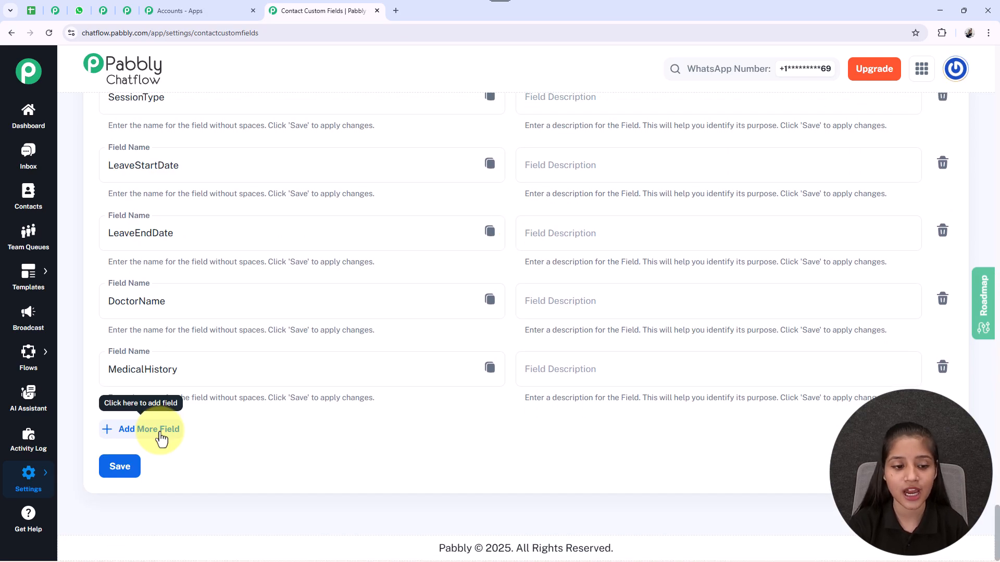
{"action": "left_click", "coordinate": [159, 432]}
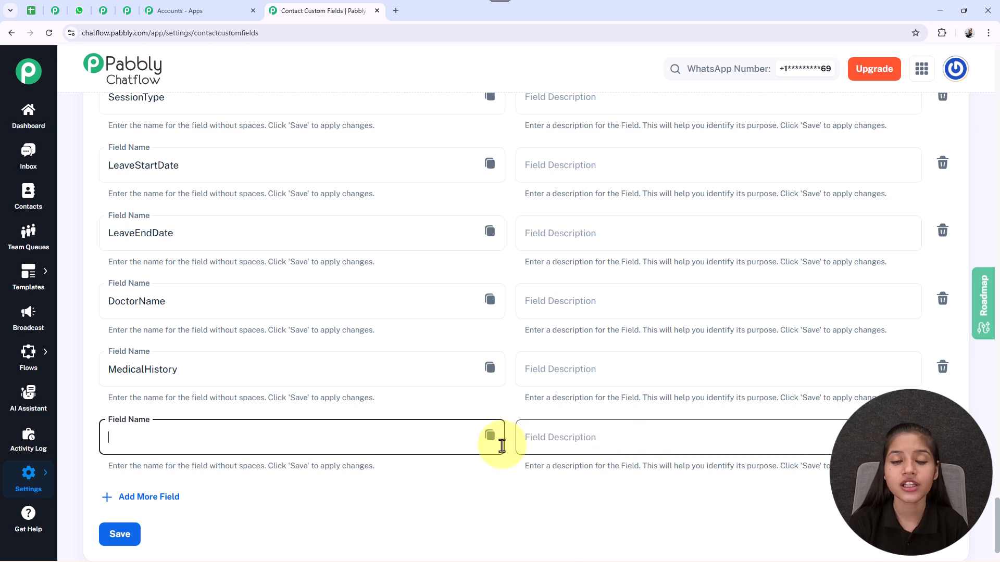
{"action": "scroll", "coordinate": [292, 364], "scroll_direction": "up", "scroll_amount": 15}
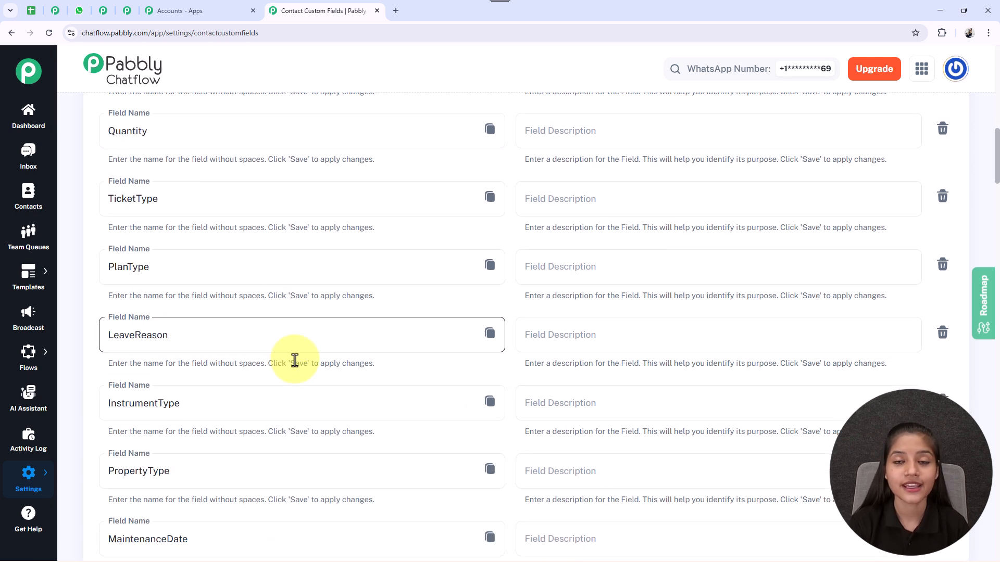
{"action": "left_click_drag", "start_coordinate": [174, 151], "coordinate": [99, 152]}
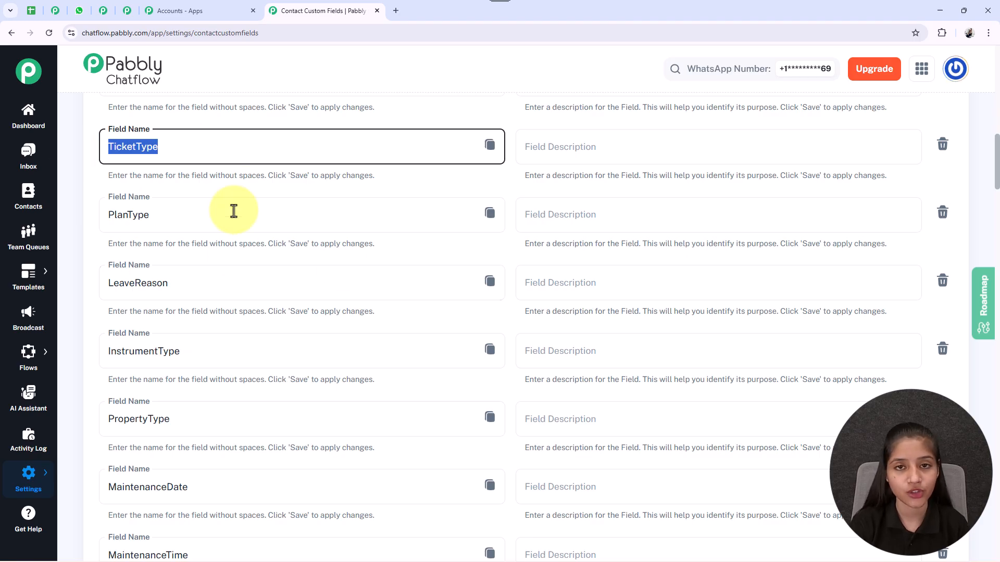
{"action": "scroll", "coordinate": [479, 204], "scroll_direction": "up", "scroll_amount": 10}
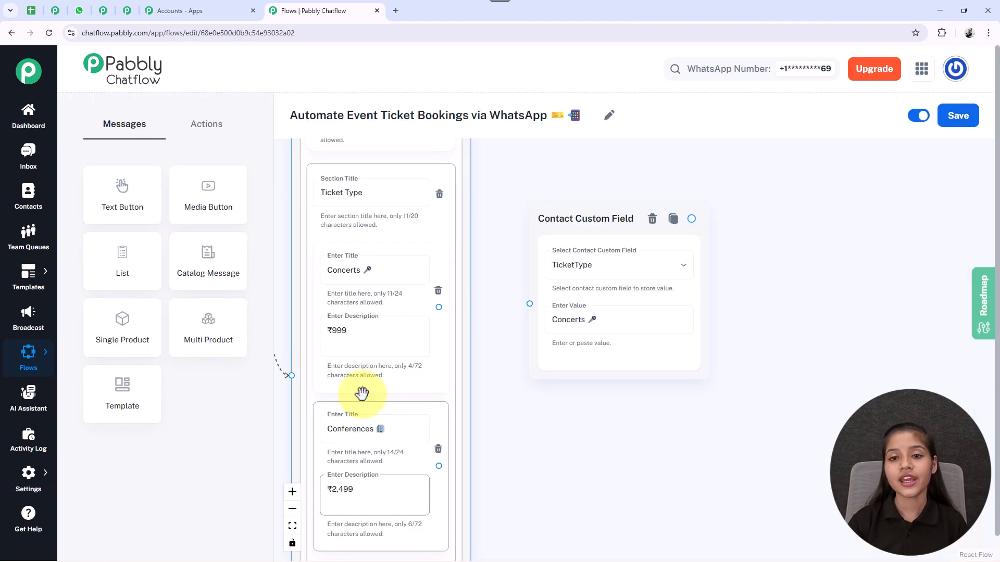
Step: Return to the event ticket flow and connect the Concerts list item to its custom field node
{"action": "left_click", "coordinate": [576, 282]}
{"action": "left_click", "coordinate": [432, 311]}
{"action": "left_click_drag", "start_coordinate": [438, 309], "coordinate": [530, 303]}
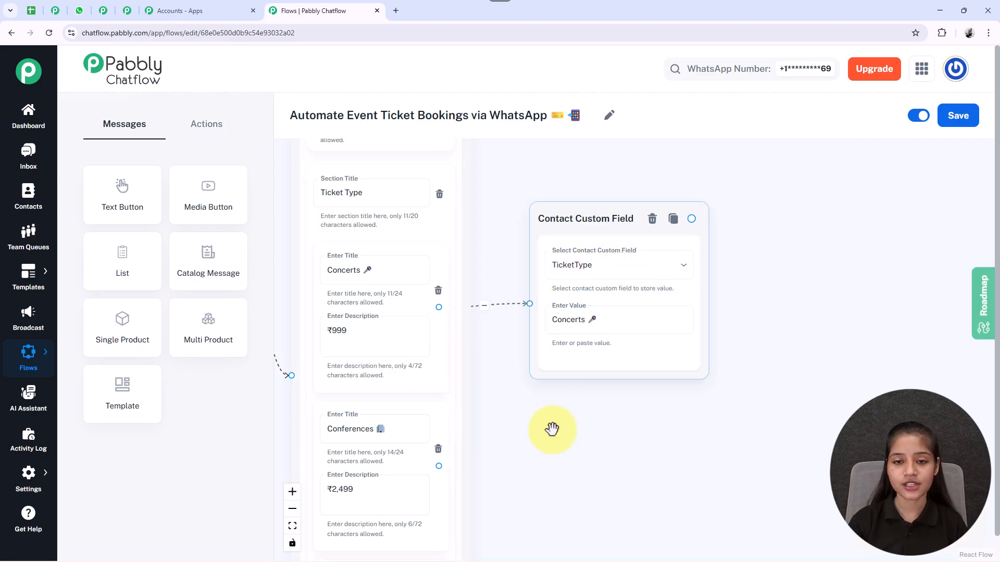
Step: Add two more Set Custom Field action nodes beside the Conferences and Festivals list items
{"action": "scroll", "coordinate": [555, 422], "scroll_direction": "down", "scroll_amount": 2}
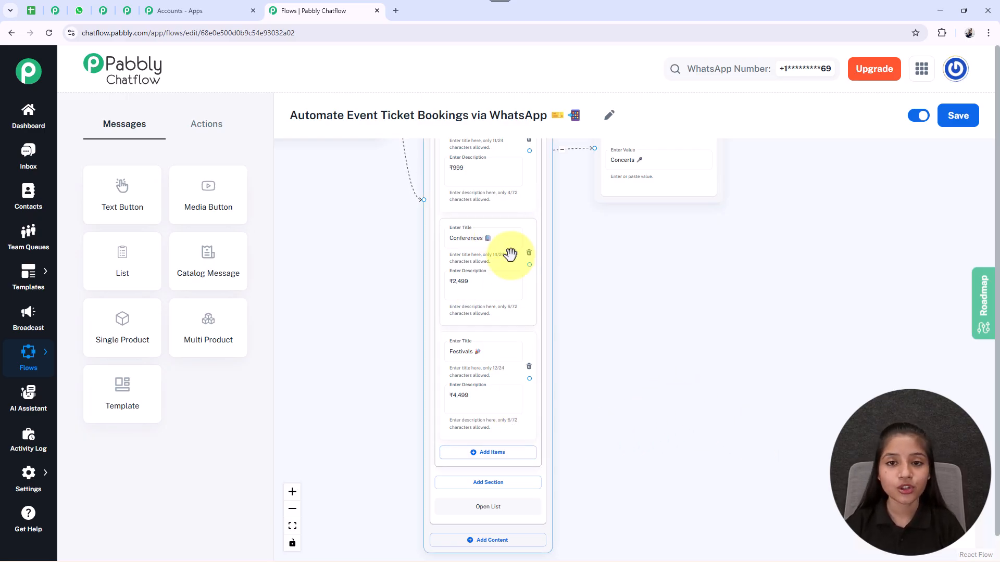
{"action": "left_click", "coordinate": [204, 129]}
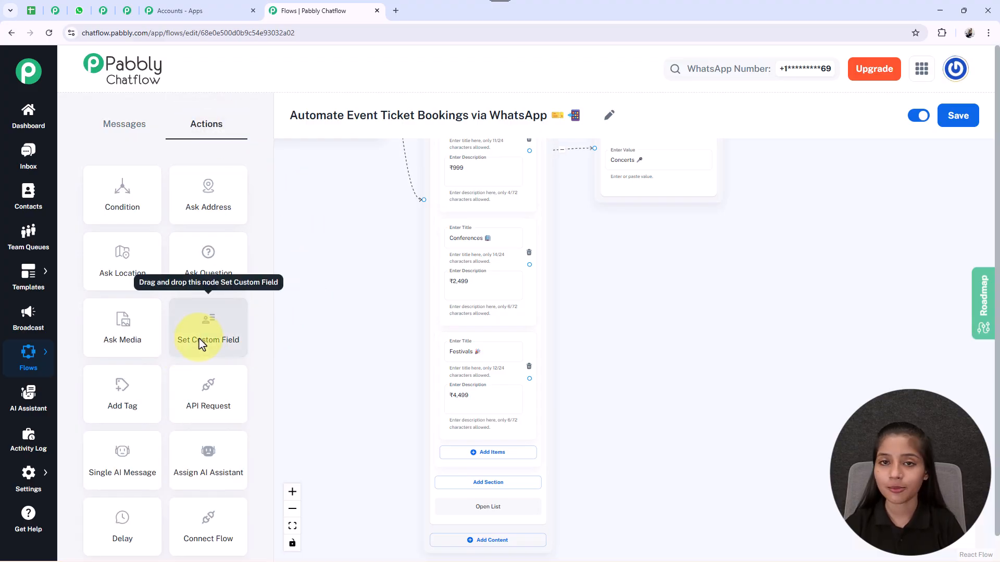
{"action": "left_click_drag", "start_coordinate": [202, 345], "coordinate": [424, 242]}
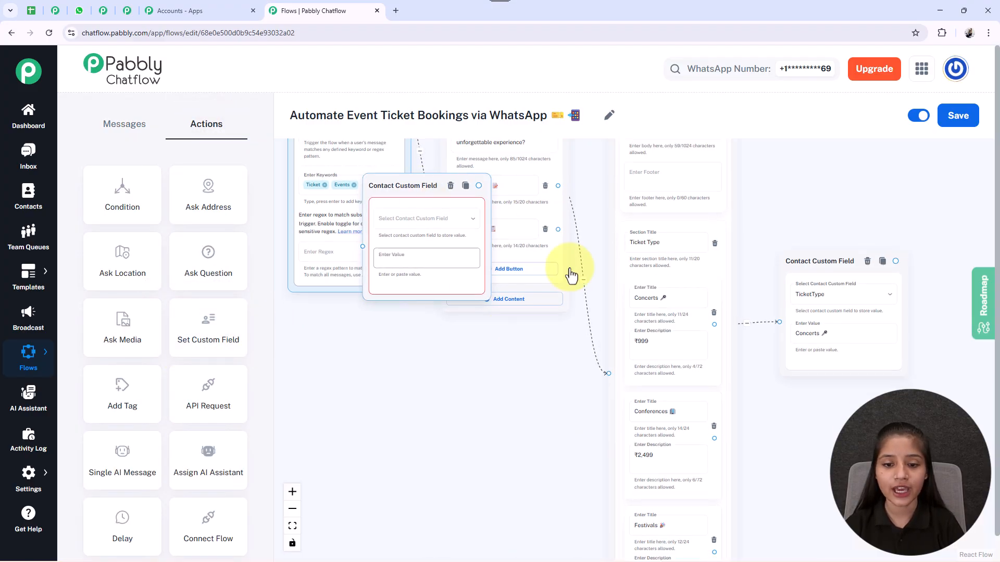
{"action": "left_click_drag", "start_coordinate": [844, 427], "coordinate": [845, 432]}
{"action": "left_click_drag", "start_coordinate": [406, 185], "coordinate": [836, 415]}
{"action": "left_click_drag", "start_coordinate": [482, 382], "coordinate": [309, 410]}
Step: Set the custom field node beside Conferences to store that list item's title in TicketType
{"action": "left_click", "coordinate": [667, 321]}
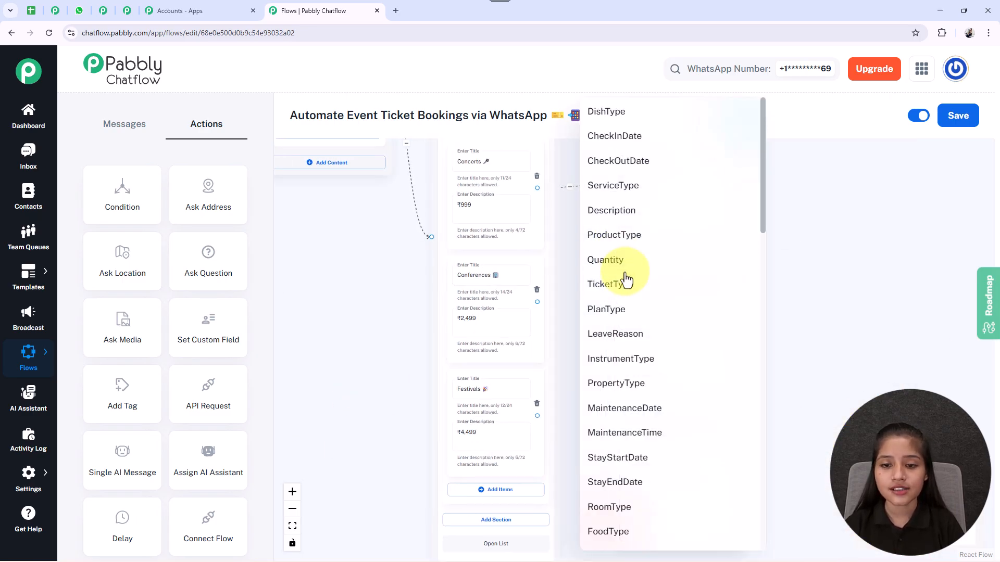
{"action": "left_click", "coordinate": [594, 285]}
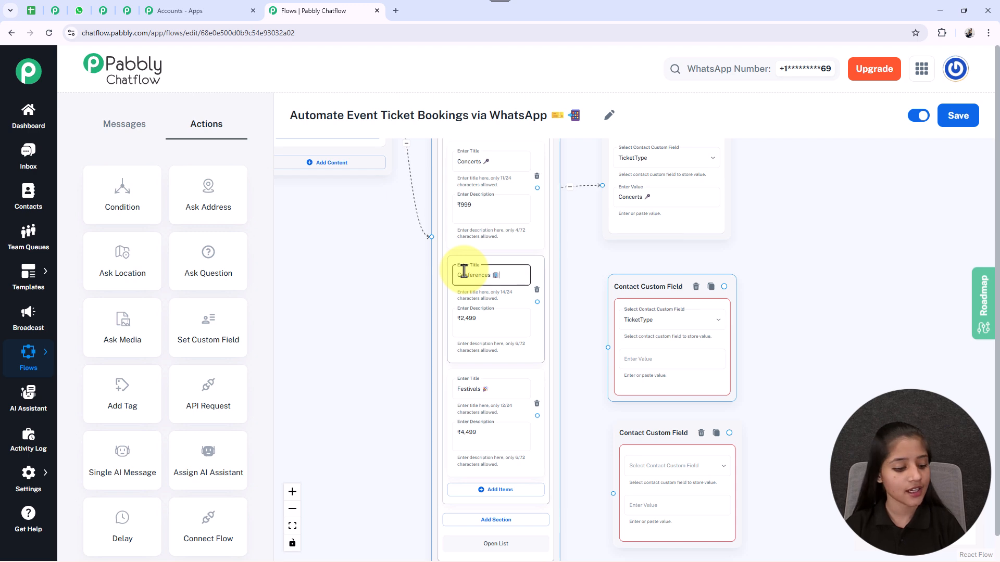
{"action": "left_click", "coordinate": [672, 364]}
{"action": "type", "text": "Conferences 🎟"}
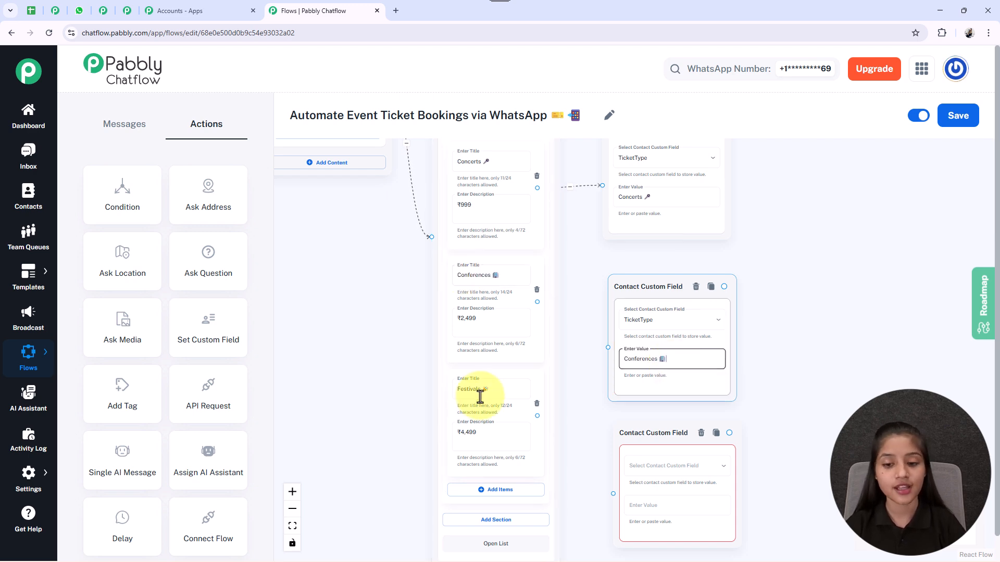
Step: Set the third custom field node to store the value "Festivals 🎉" in TicketType
{"action": "left_click_drag", "start_coordinate": [781, 458], "coordinate": [754, 387]}
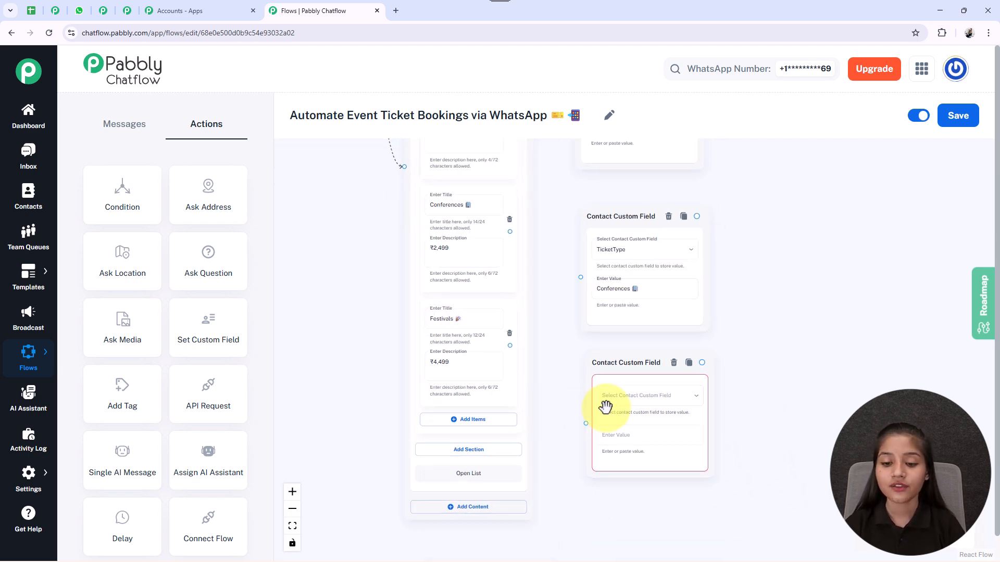
{"action": "left_click", "coordinate": [636, 397]}
{"action": "left_click", "coordinate": [596, 287]}
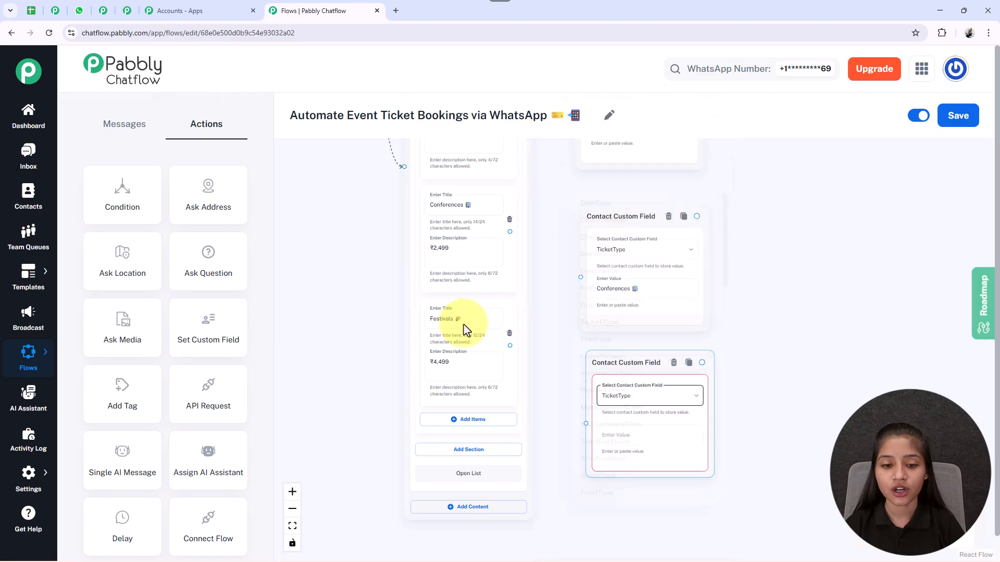
{"action": "left_click", "coordinate": [432, 318]}
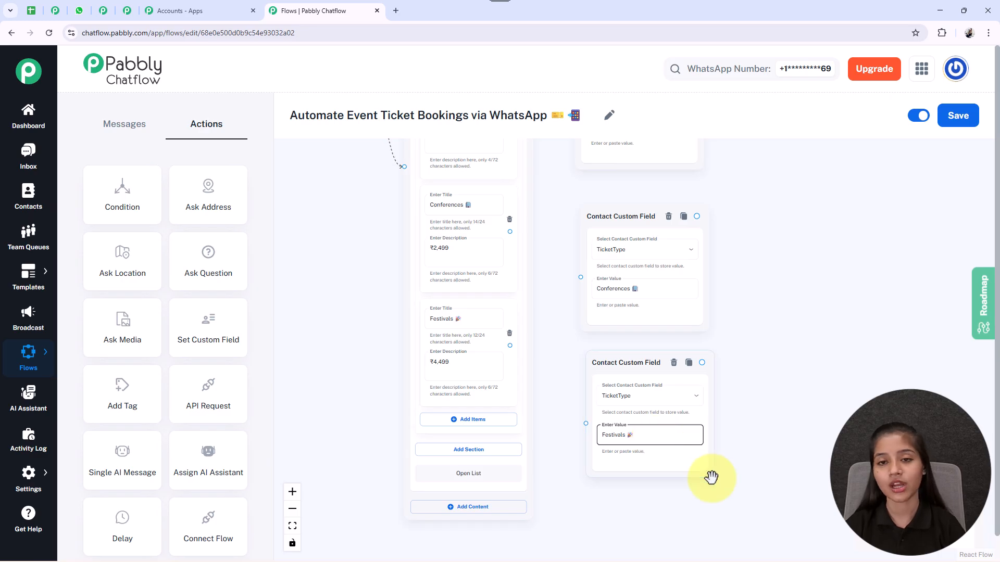
Step: Move the Conferences and Festivals custom field nodes closer to the list and connect each to its matching list item
{"action": "scroll", "coordinate": [739, 385], "scroll_direction": "up", "scroll_amount": 1}
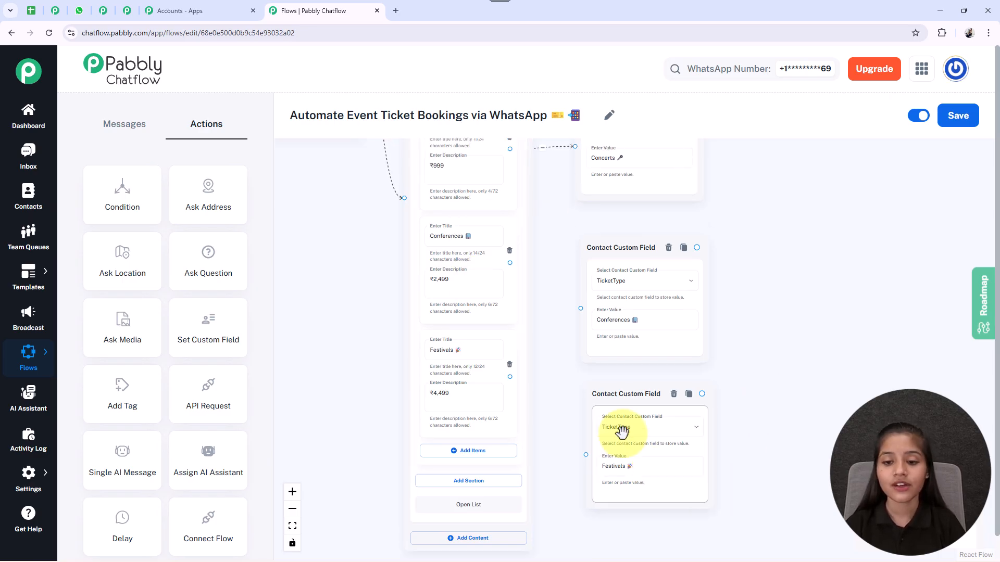
{"action": "left_click", "coordinate": [606, 256]}
{"action": "left_click_drag", "start_coordinate": [604, 248], "coordinate": [600, 235]}
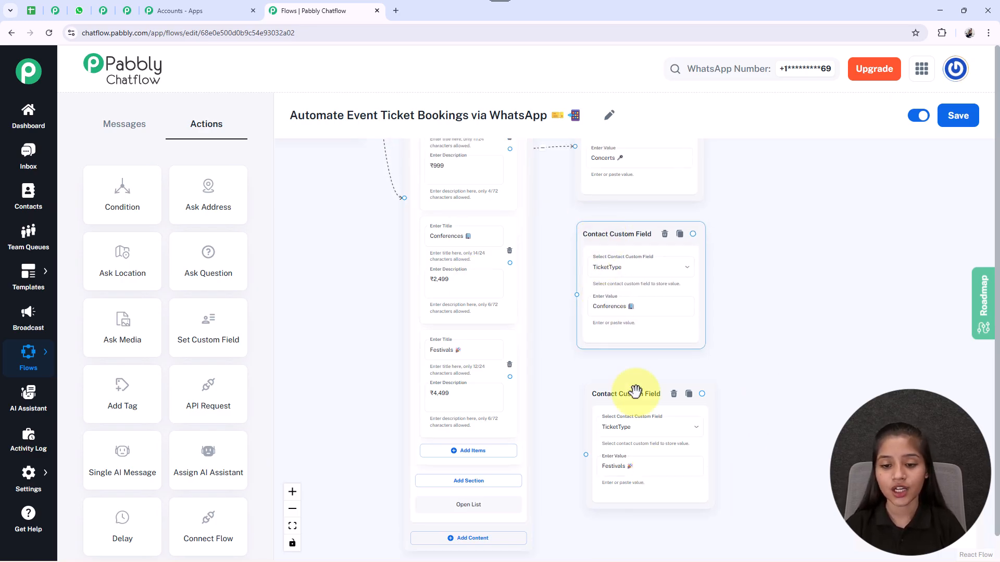
{"action": "left_click_drag", "start_coordinate": [633, 391], "coordinate": [615, 386]}
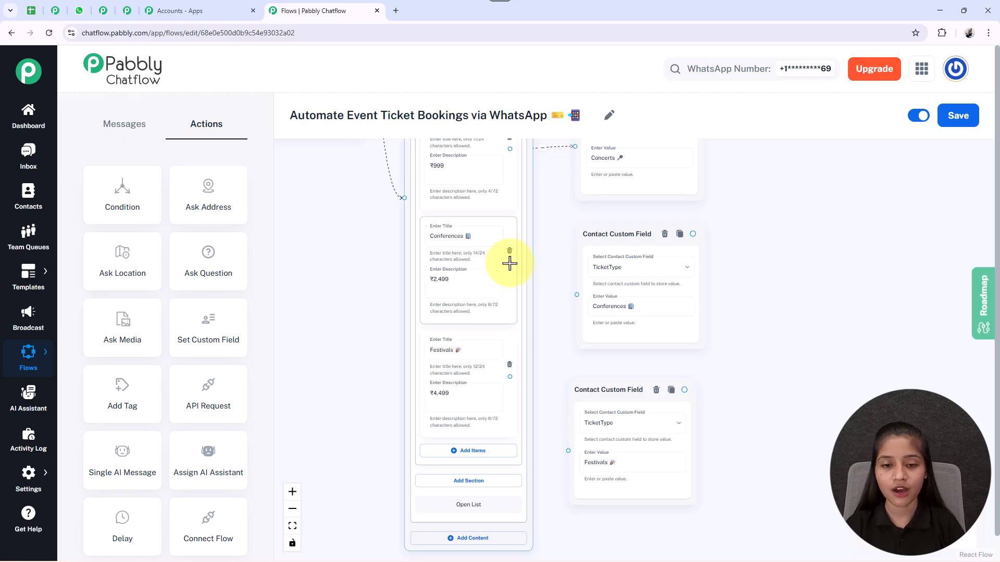
{"action": "left_click_drag", "start_coordinate": [534, 276], "coordinate": [578, 293]}
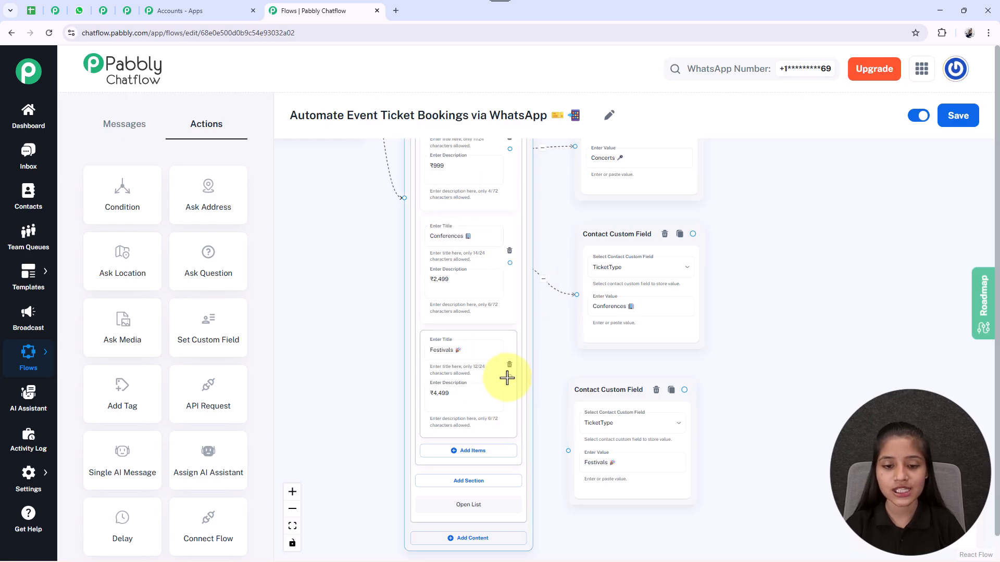
{"action": "left_click_drag", "start_coordinate": [510, 377], "coordinate": [559, 446]}
Step: Add an Ask Question action node beyond the three custom field nodes
{"action": "left_click_drag", "start_coordinate": [752, 396], "coordinate": [673, 425]}
{"action": "scroll", "coordinate": [681, 420], "scroll_direction": "down", "scroll_amount": 3}
{"action": "scroll", "coordinate": [682, 421], "scroll_direction": "up", "scroll_amount": 2}
{"action": "scroll", "coordinate": [680, 416], "scroll_direction": "down", "scroll_amount": 2}
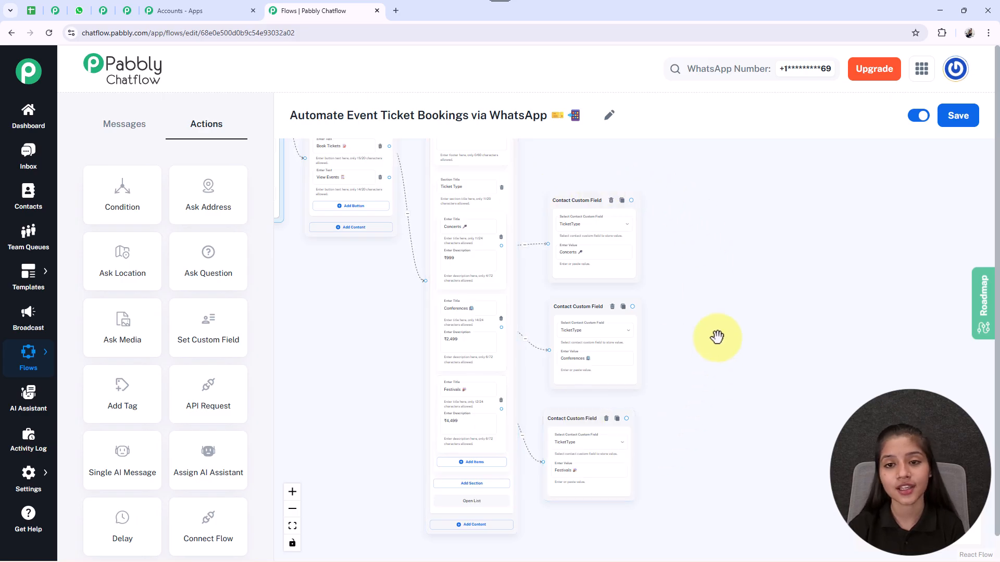
{"action": "left_click_drag", "start_coordinate": [709, 269], "coordinate": [716, 289]}
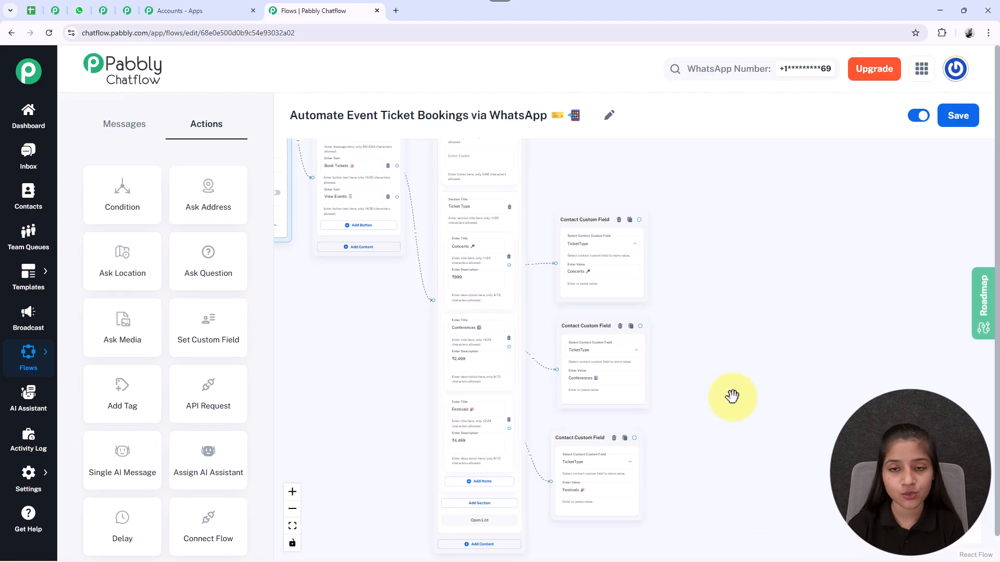
{"action": "left_click_drag", "start_coordinate": [749, 423], "coordinate": [715, 388]}
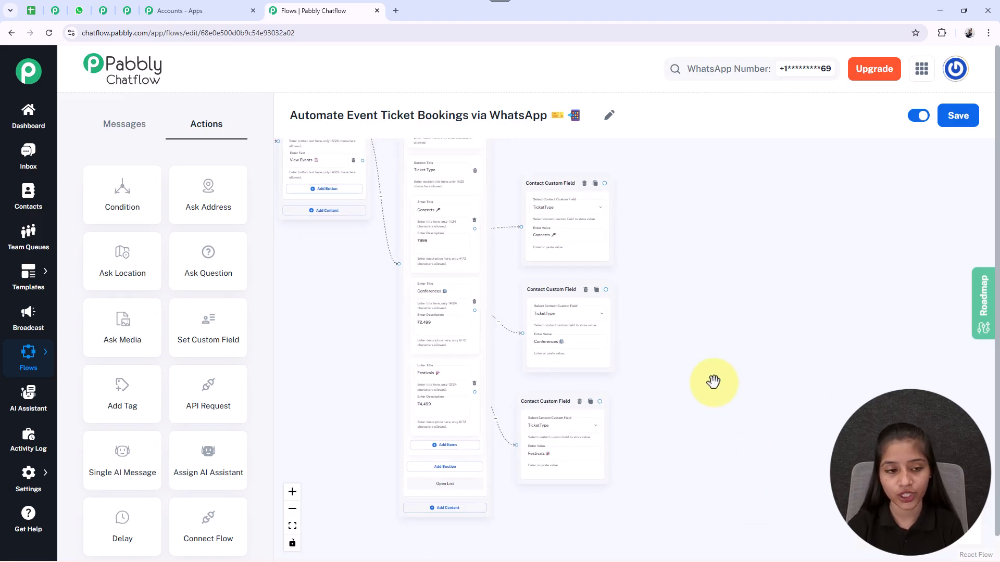
{"action": "left_click_drag", "start_coordinate": [207, 268], "coordinate": [302, 262]}
{"action": "left_click_drag", "start_coordinate": [463, 292], "coordinate": [721, 349]}
{"action": "left_click_drag", "start_coordinate": [795, 304], "coordinate": [755, 303]}
Step: Enter the question "📝 *First, may I have your full name, please?*" and store the reply in the FullName custom field
{"action": "scroll", "coordinate": [597, 260], "scroll_direction": "up", "scroll_amount": 2}
{"action": "scroll", "coordinate": [596, 261], "scroll_direction": "up", "scroll_amount": 2}
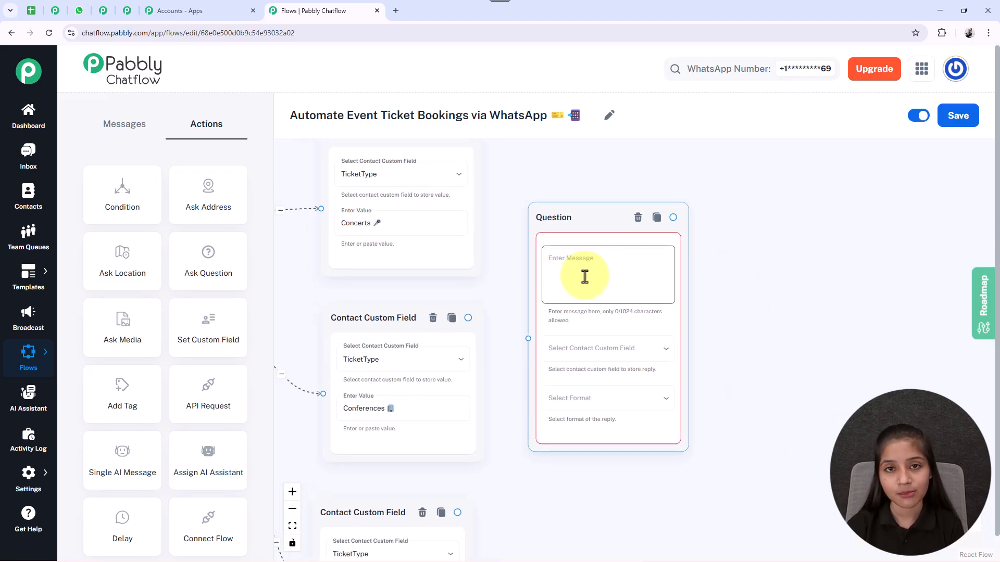
{"action": "left_click", "coordinate": [607, 280]}
{"action": "type", "text": "📝 *First, may I have your full name, please?*"}
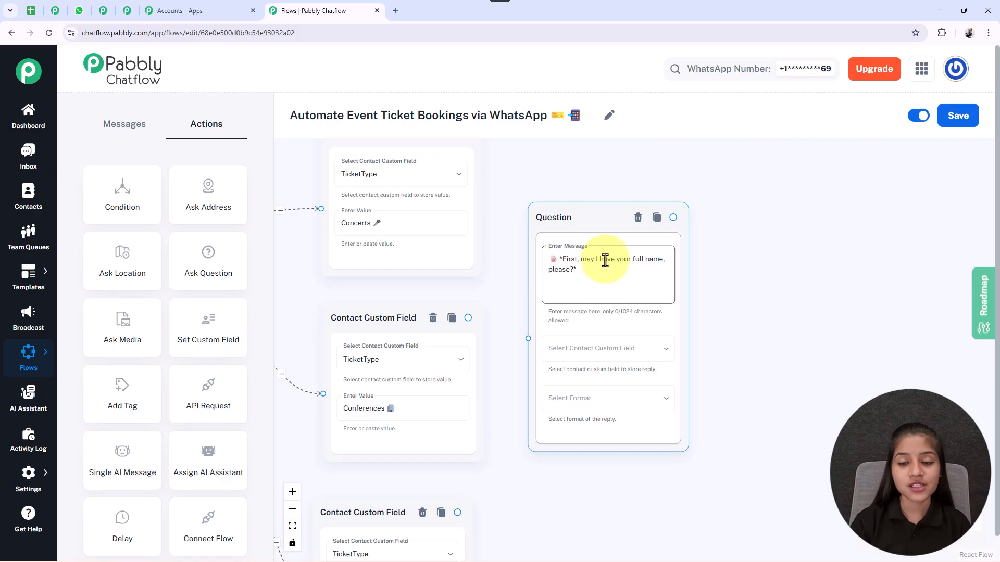
{"action": "left_click", "coordinate": [594, 357]}
{"action": "scroll", "coordinate": [565, 417], "scroll_direction": "down", "scroll_amount": 10}
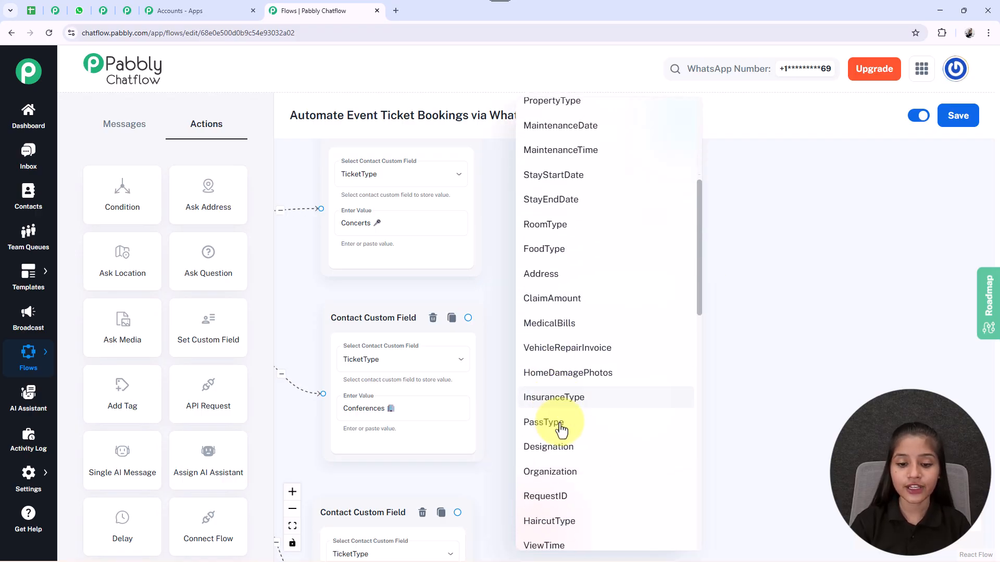
{"action": "left_click", "coordinate": [590, 382]}
Step: Set the full name question's reply format to Text and its number of attempts to 1
{"action": "left_click", "coordinate": [585, 401]}
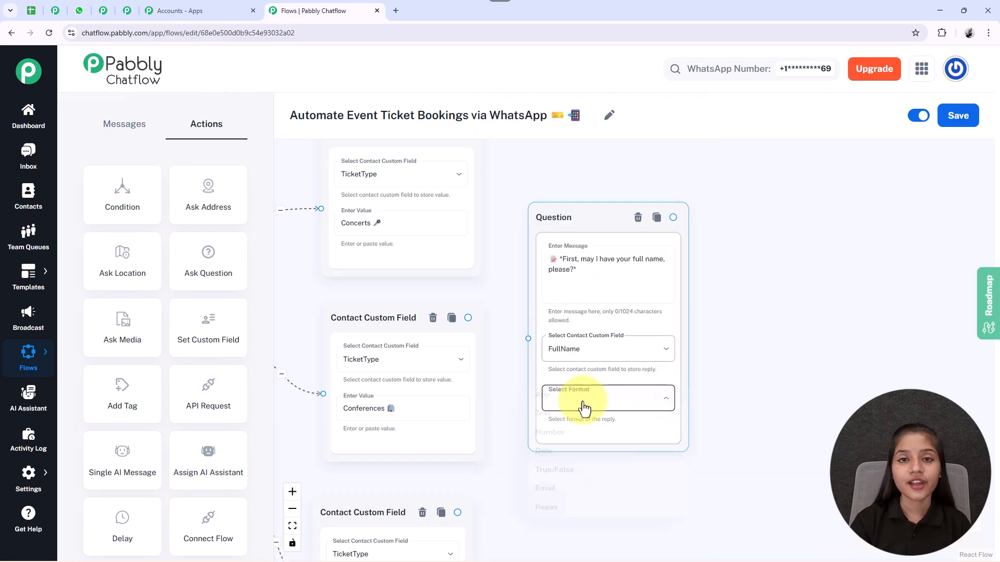
{"action": "left_click", "coordinate": [530, 421]}
{"action": "left_click_drag", "start_coordinate": [747, 452], "coordinate": [726, 380]}
{"action": "left_click", "coordinate": [555, 375]}
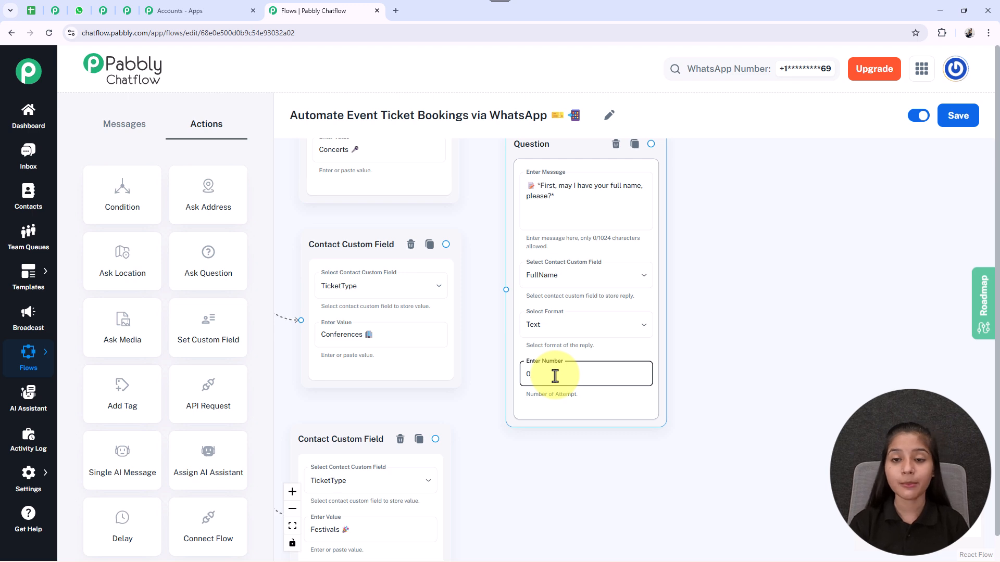
{"action": "scroll", "coordinate": [770, 342], "scroll_direction": "up", "scroll_amount": 2}
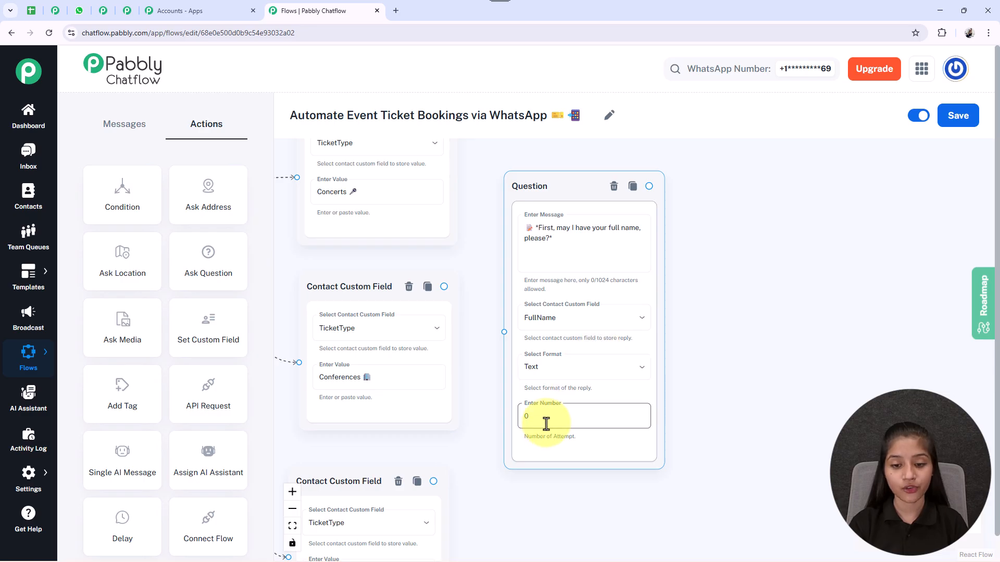
{"action": "key", "text": "BackSpace"}
{"action": "type", "text": "1"}
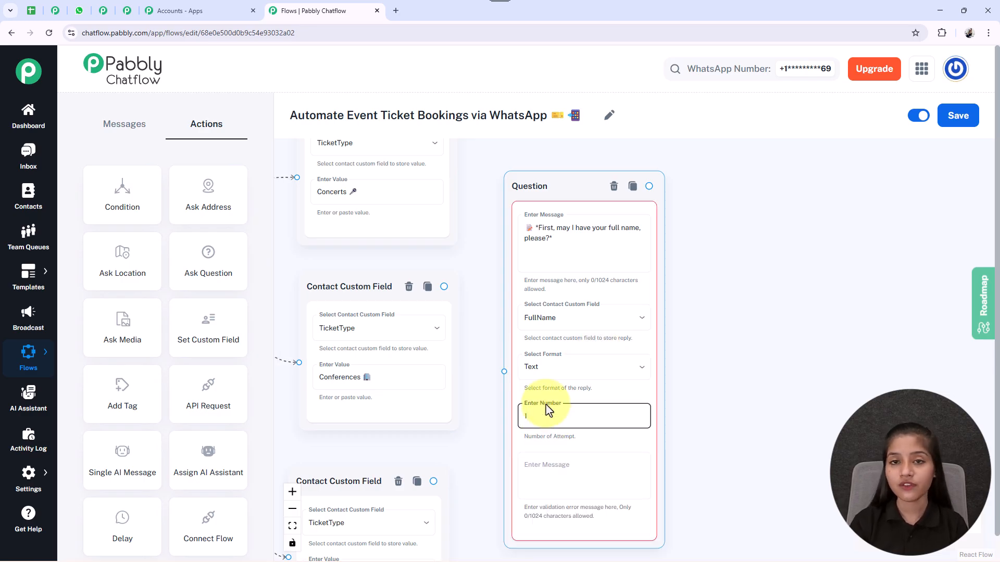
{"action": "left_click_drag", "start_coordinate": [747, 501], "coordinate": [738, 400]}
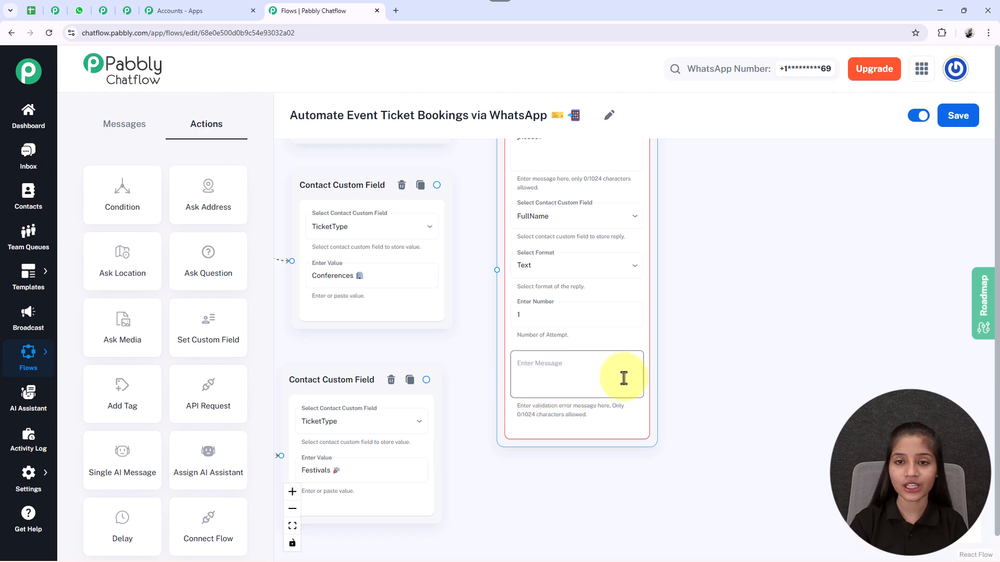
Step: Change the full name question's number of attempts to 0
{"action": "left_click", "coordinate": [527, 325]}
{"action": "key", "text": "BackSpace"}
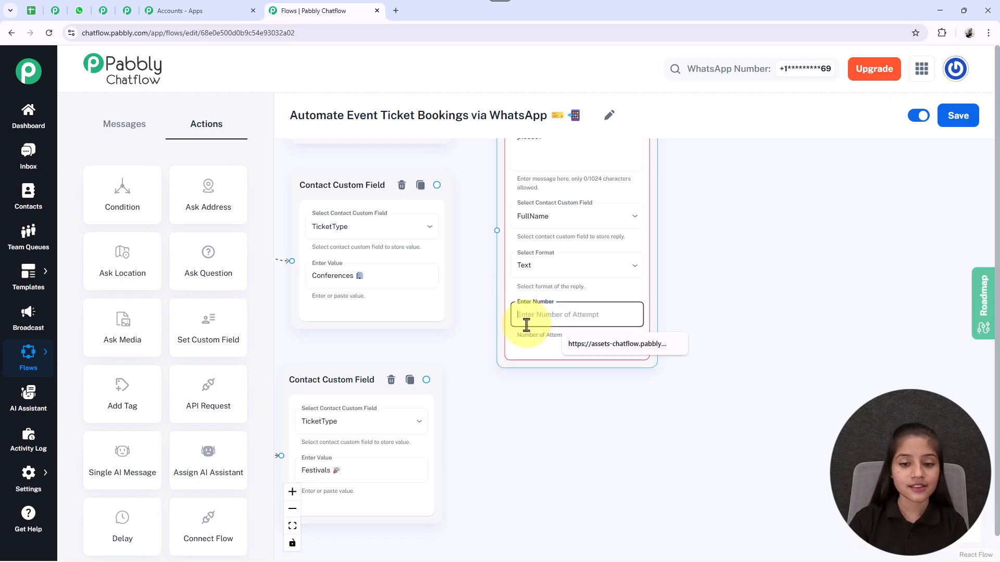
{"action": "type", "text": "0"}
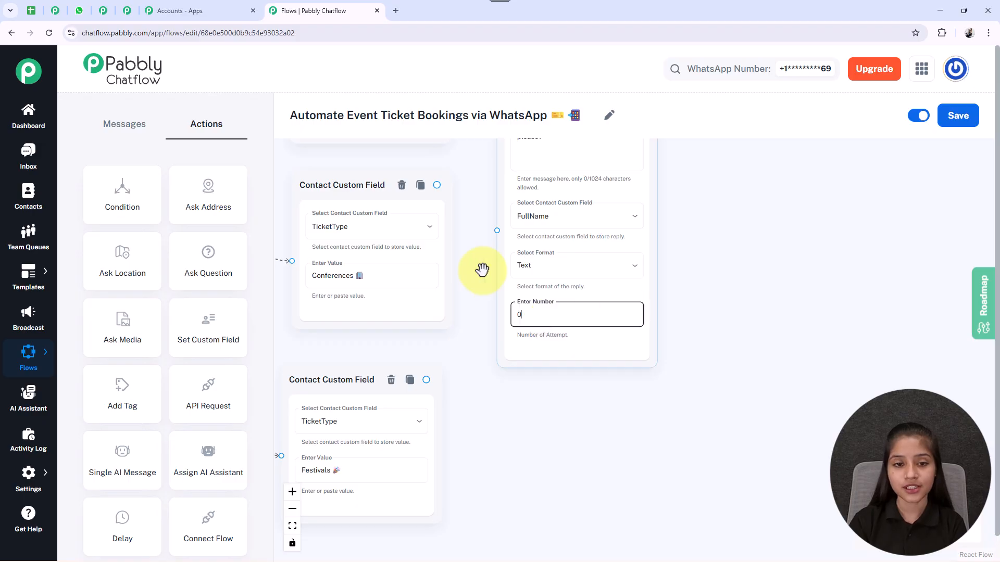
Step: Connect the Concerts, Conferences and Festivals custom field nodes to the full name question node
{"action": "left_click_drag", "start_coordinate": [482, 269], "coordinate": [511, 341]}
{"action": "scroll", "coordinate": [525, 401], "scroll_direction": "down", "scroll_amount": 1}
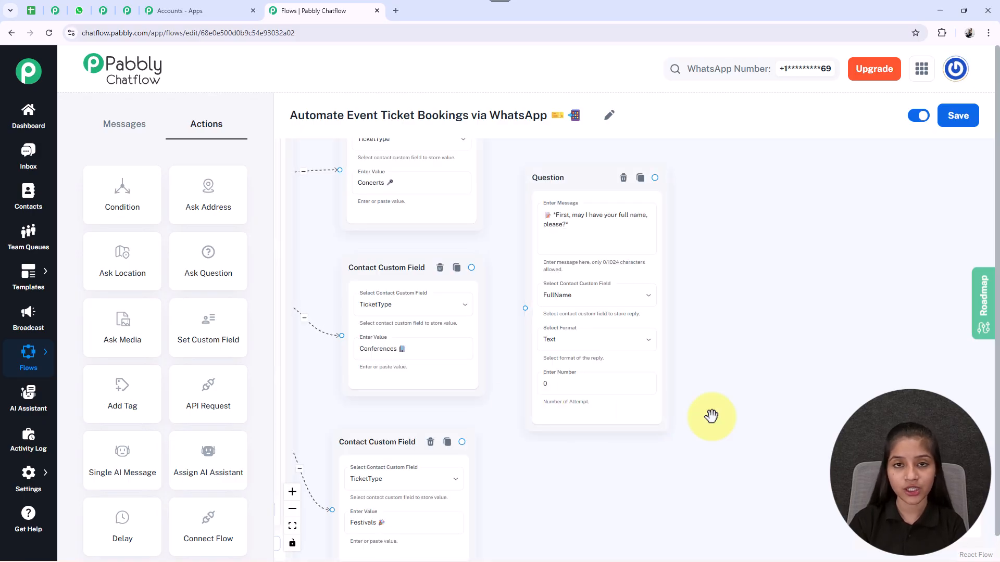
{"action": "scroll", "coordinate": [711, 416], "scroll_direction": "down", "scroll_amount": 2}
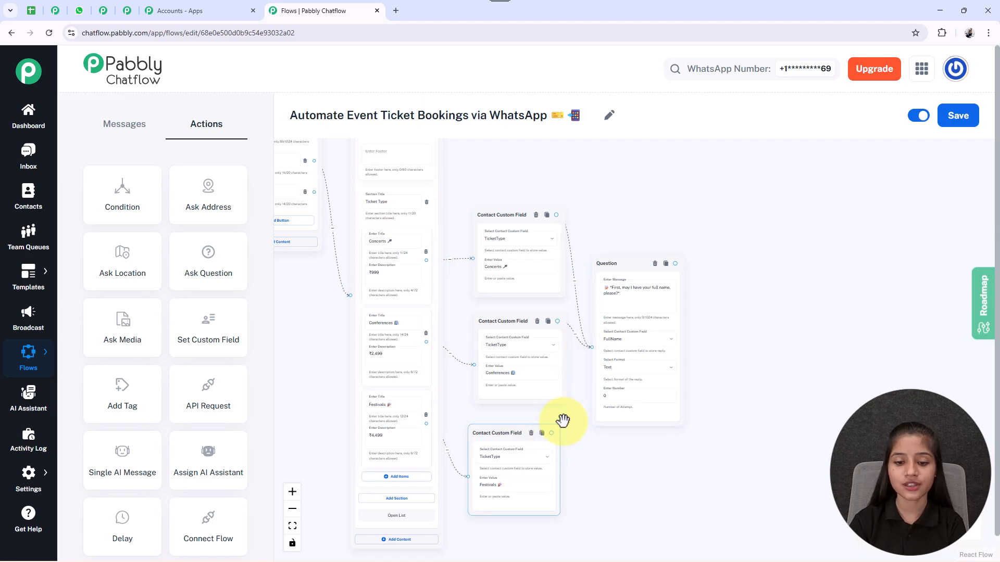
{"action": "left_click_drag", "start_coordinate": [595, 347], "coordinate": [593, 347]}
{"action": "left_click_drag", "start_coordinate": [580, 360], "coordinate": [482, 348]}
{"action": "left_click_drag", "start_coordinate": [404, 308], "coordinate": [396, 321]}
{"action": "left_click_drag", "start_coordinate": [624, 311], "coordinate": [600, 313]}
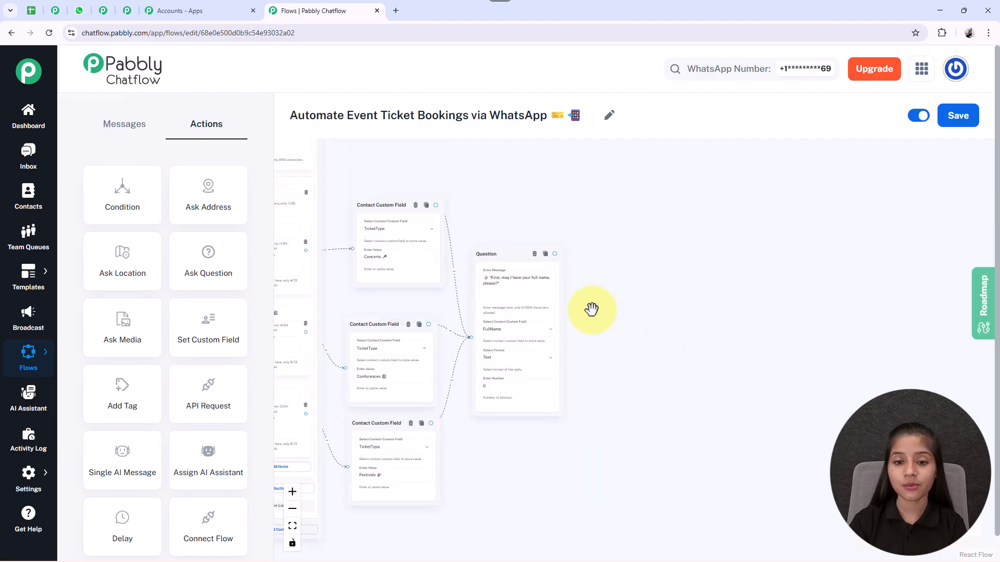
Step: Add a second Ask Question action node and place it beyond the full name question
{"action": "scroll", "coordinate": [559, 304], "scroll_direction": "up", "scroll_amount": 3}
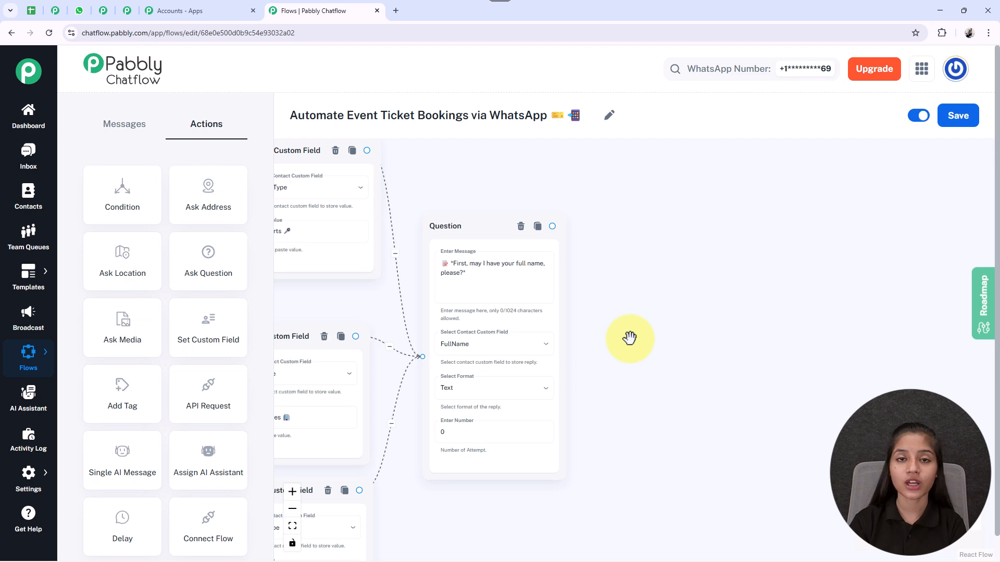
{"action": "scroll", "coordinate": [629, 338], "scroll_direction": "down", "scroll_amount": 3}
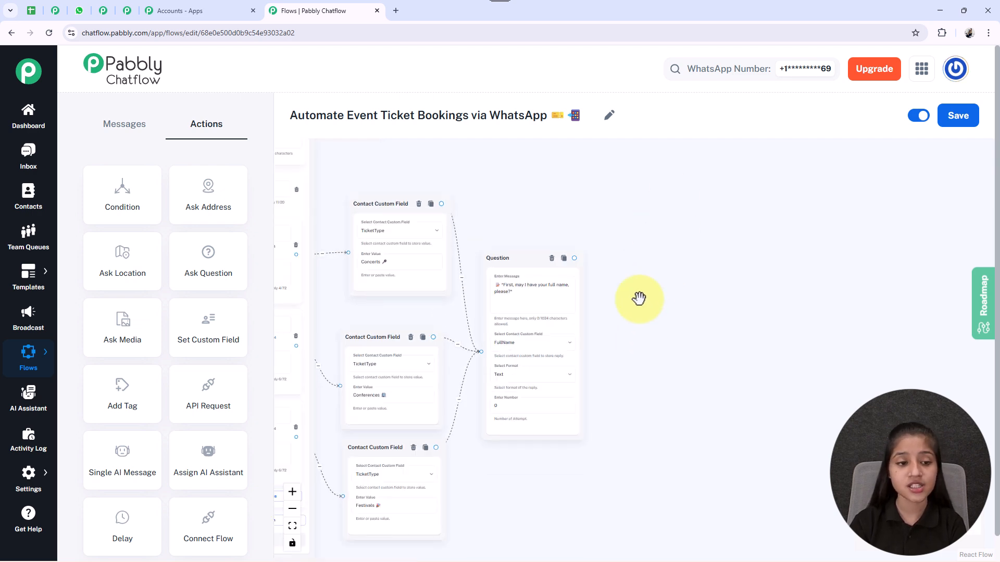
{"action": "left_click_drag", "start_coordinate": [228, 284], "coordinate": [511, 308]}
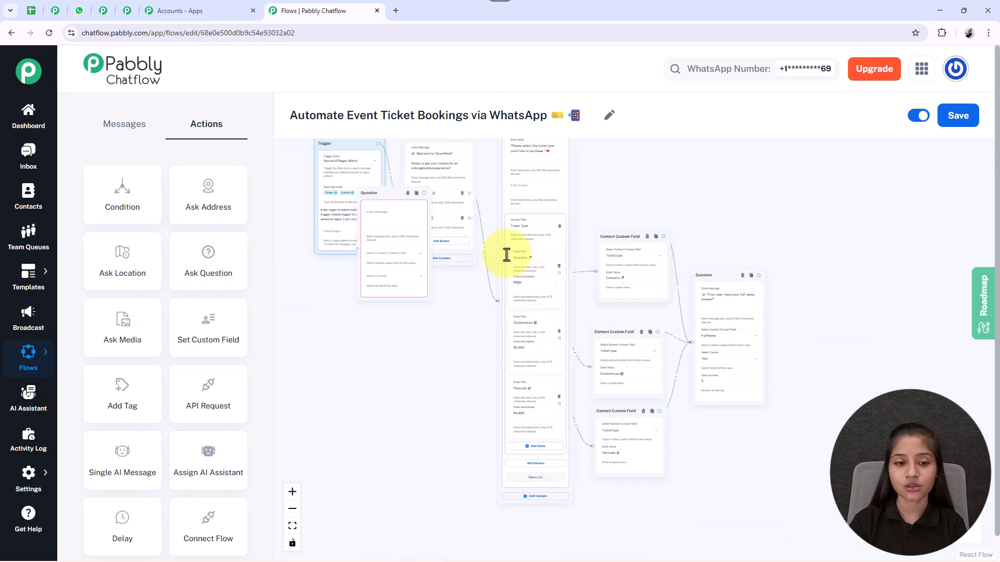
{"action": "left_click_drag", "start_coordinate": [380, 193], "coordinate": [767, 336]}
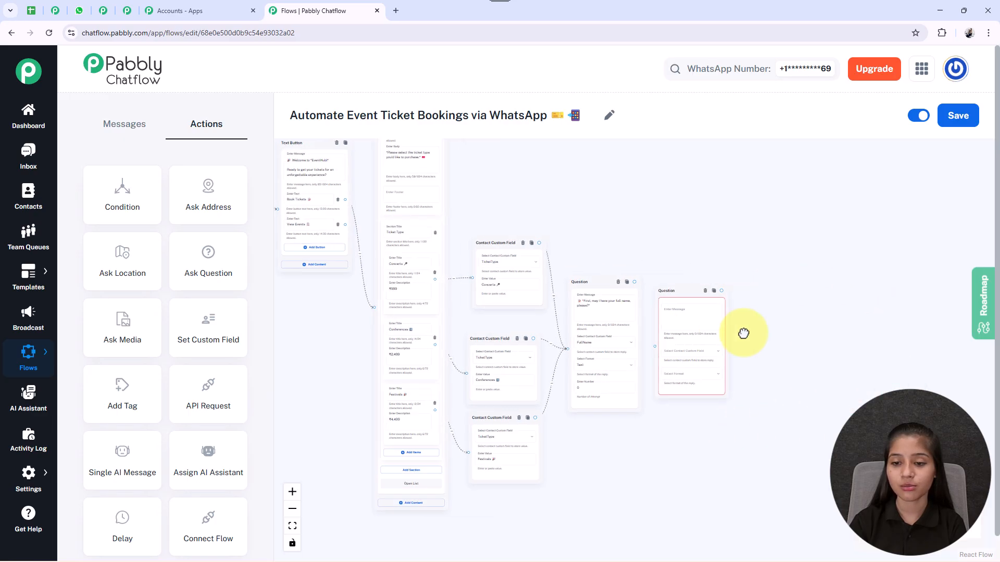
{"action": "left_click_drag", "start_coordinate": [807, 310], "coordinate": [651, 301]}
Step: Enter the new question's message "*Great! Now, please share your email address to proceed with the booking.*" with its emojis
{"action": "scroll", "coordinate": [631, 299], "scroll_direction": "up", "scroll_amount": 4}
{"action": "left_click_drag", "start_coordinate": [704, 357], "coordinate": [770, 333]}
{"action": "scroll", "coordinate": [645, 297], "scroll_direction": "up", "scroll_amount": 3}
{"action": "left_click", "coordinate": [642, 295]}
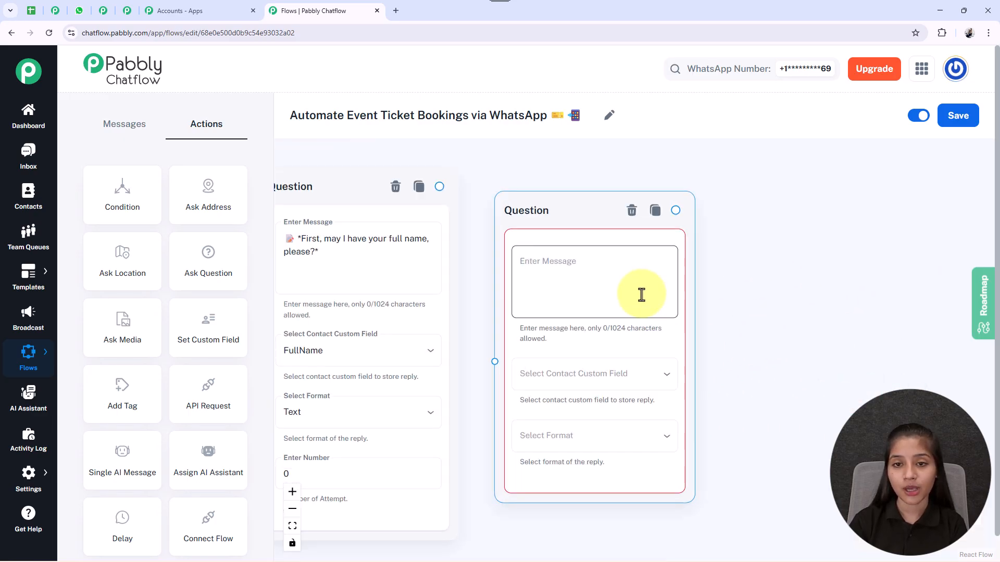
{"action": "left_click", "coordinate": [641, 294]}
{"action": "type", "text": "📧 *Great! Now, please share your email address to proceed with the booking.* 📝"}
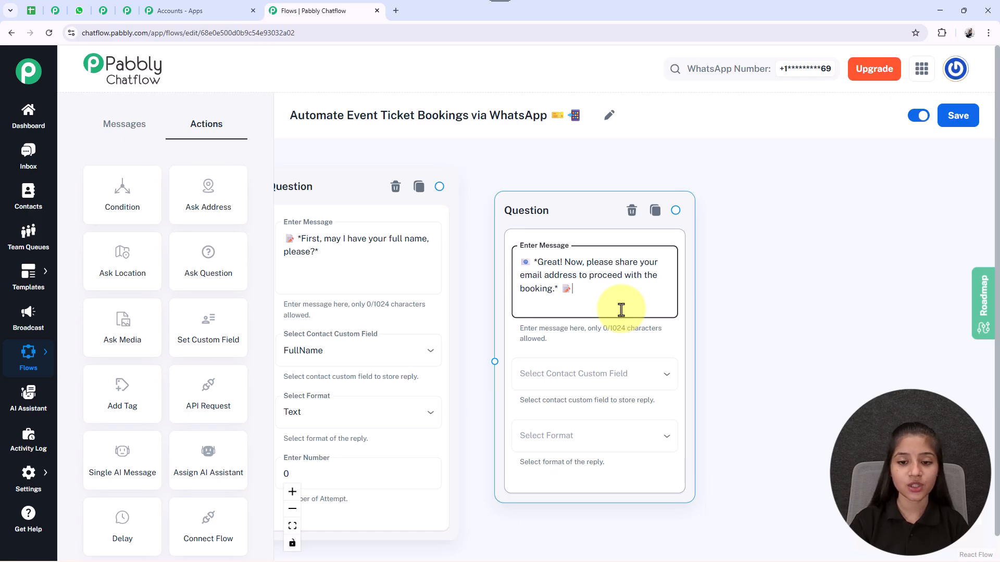
Step: Store the email question's reply in the Email custom field, with format Email and 0 attempts
{"action": "scroll", "coordinate": [804, 391], "scroll_direction": "down", "scroll_amount": 3}
{"action": "left_click", "coordinate": [637, 323]}
{"action": "scroll", "coordinate": [557, 404], "scroll_direction": "down", "scroll_amount": 10}
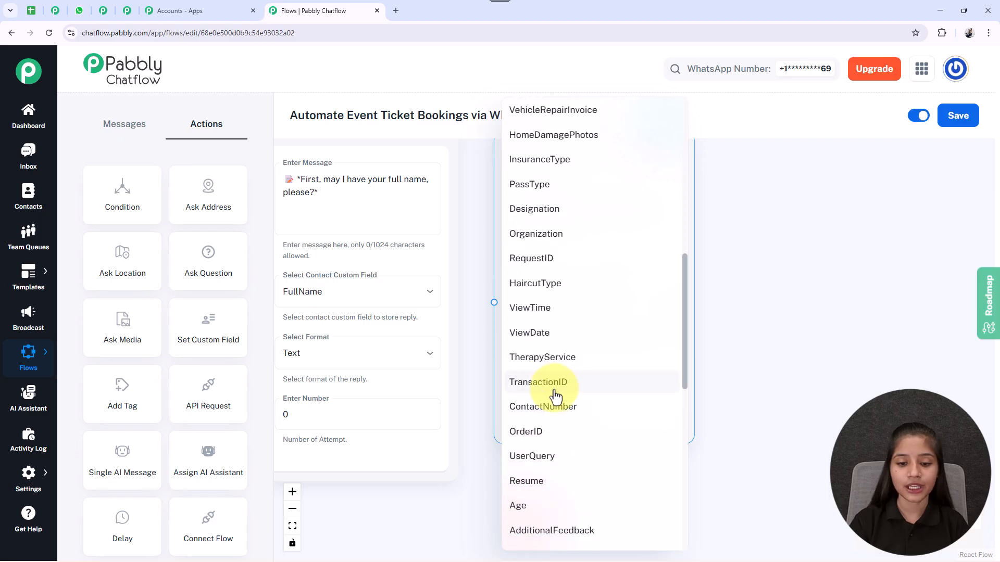
{"action": "left_click", "coordinate": [572, 399]}
{"action": "left_click", "coordinate": [593, 385]}
{"action": "left_click", "coordinate": [533, 512]}
{"action": "left_click_drag", "start_coordinate": [837, 382], "coordinate": [840, 371]}
Step: Connect the full name question node to the email question node
{"action": "left_click_drag", "start_coordinate": [495, 356], "coordinate": [561, 464]}
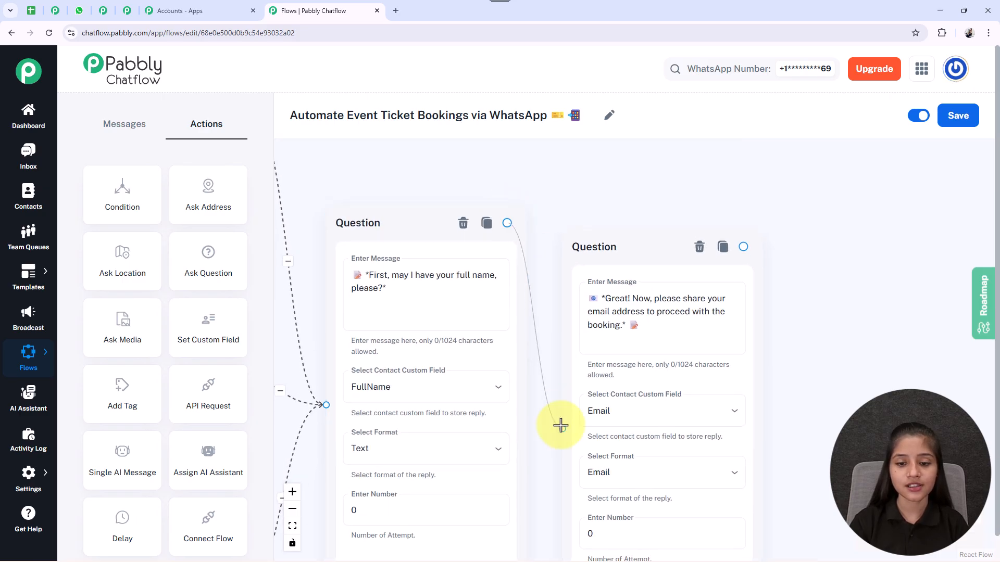
{"action": "left_click_drag", "start_coordinate": [816, 358], "coordinate": [724, 326]}
{"action": "scroll", "coordinate": [724, 326], "scroll_direction": "down", "scroll_amount": 5}
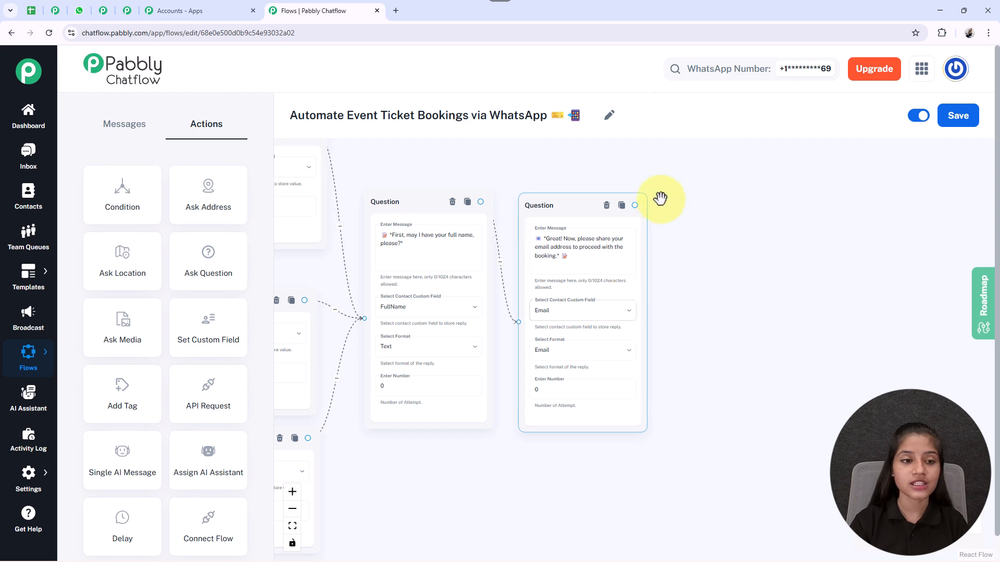
Step: Add two more Ask Question action nodes in a row beyond the email question
{"action": "left_click_drag", "start_coordinate": [207, 272], "coordinate": [592, 304]}
{"action": "left_click_drag", "start_coordinate": [493, 290], "coordinate": [852, 297]}
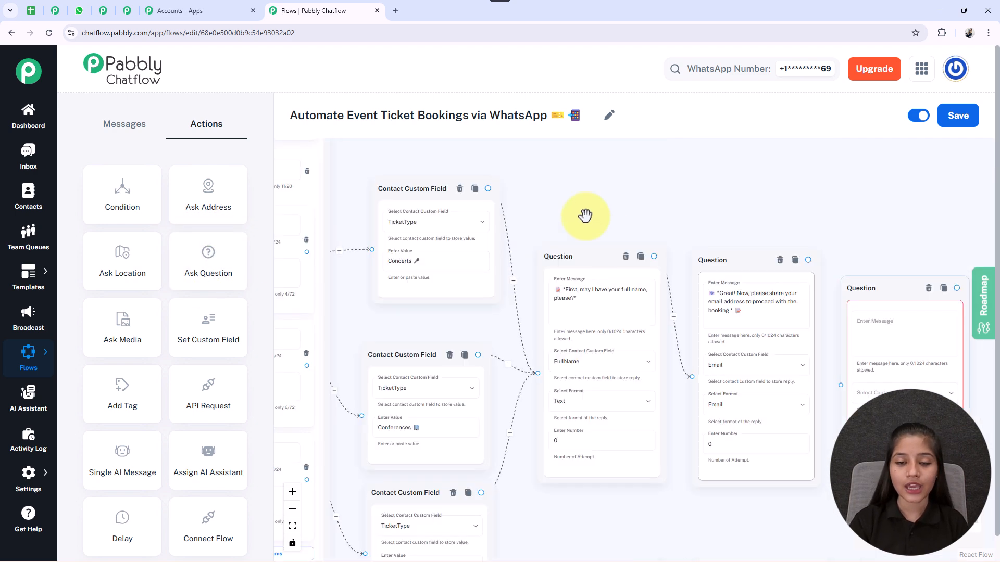
{"action": "left_click_drag", "start_coordinate": [585, 215], "coordinate": [973, 217]}
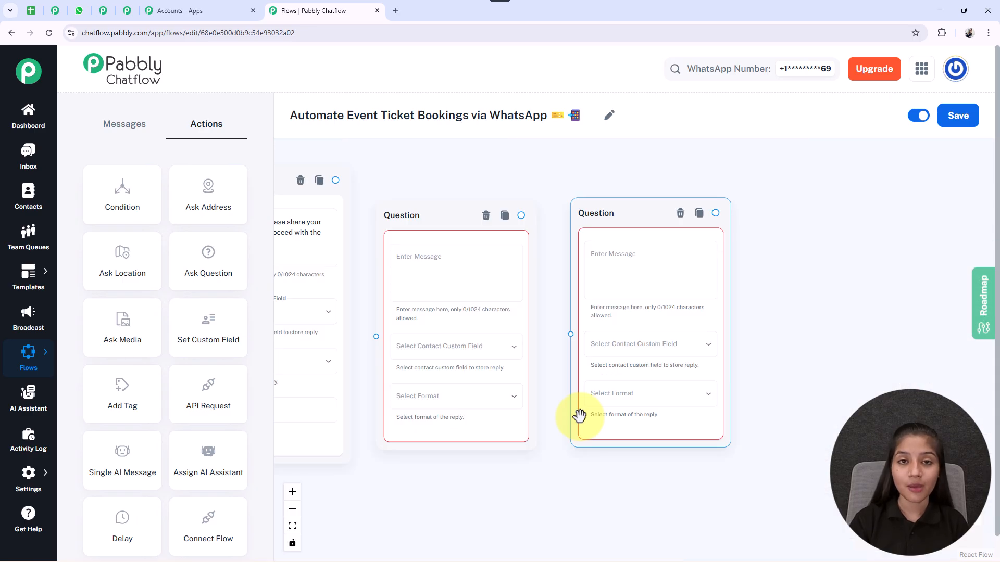
Step: Fill in and link both questions: contact number stored in ContactNumber as a Number with 0 attempts, and ticket count stored in Quantity with format Any
{"action": "left_click", "coordinate": [446, 261]}
{"action": "left_click", "coordinate": [647, 221]}
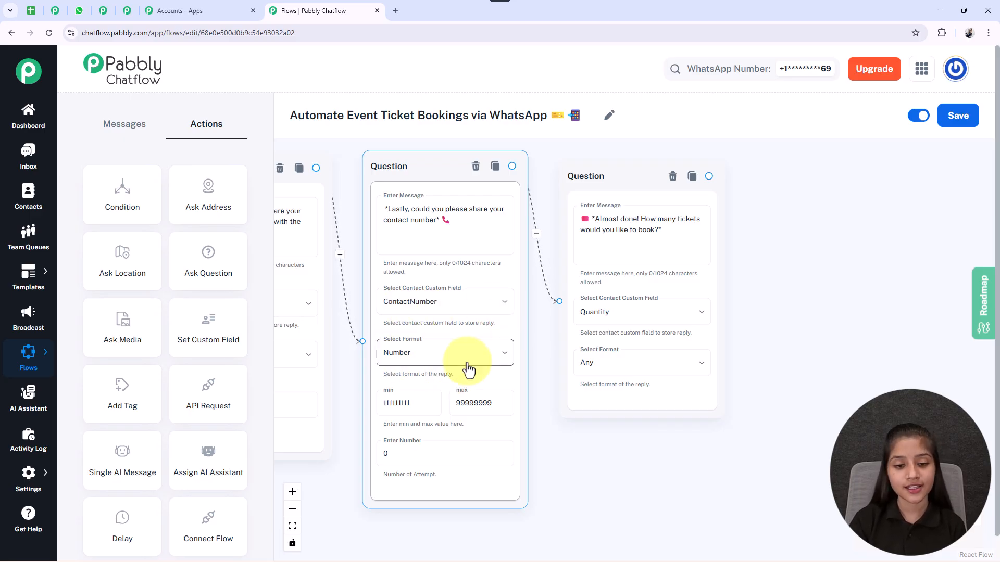
{"action": "left_click_drag", "start_coordinate": [582, 475], "coordinate": [580, 401]}
{"action": "scroll", "coordinate": [427, 295], "scroll_direction": "up", "scroll_amount": 3}
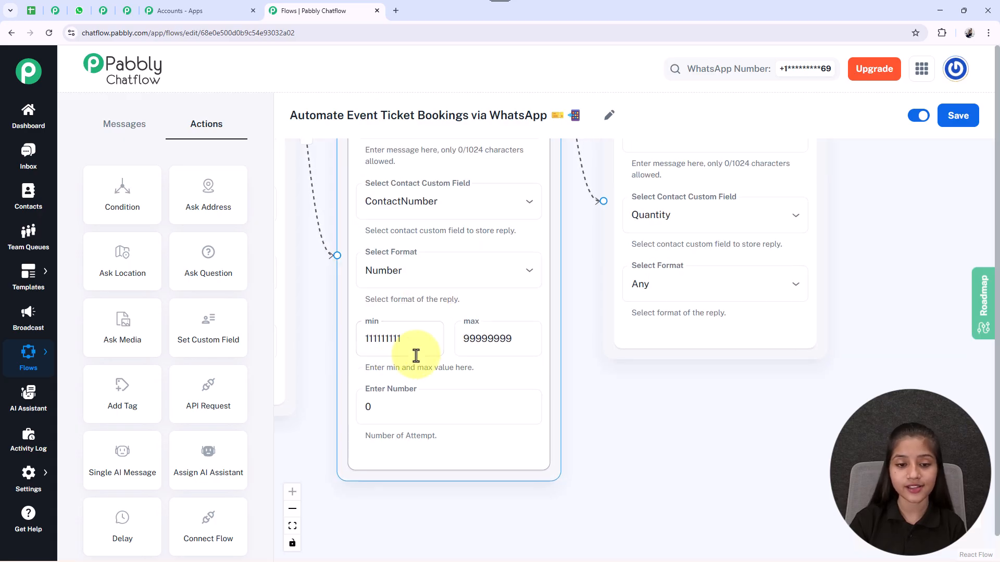
{"action": "scroll", "coordinate": [532, 328], "scroll_direction": "down", "scroll_amount": 3}
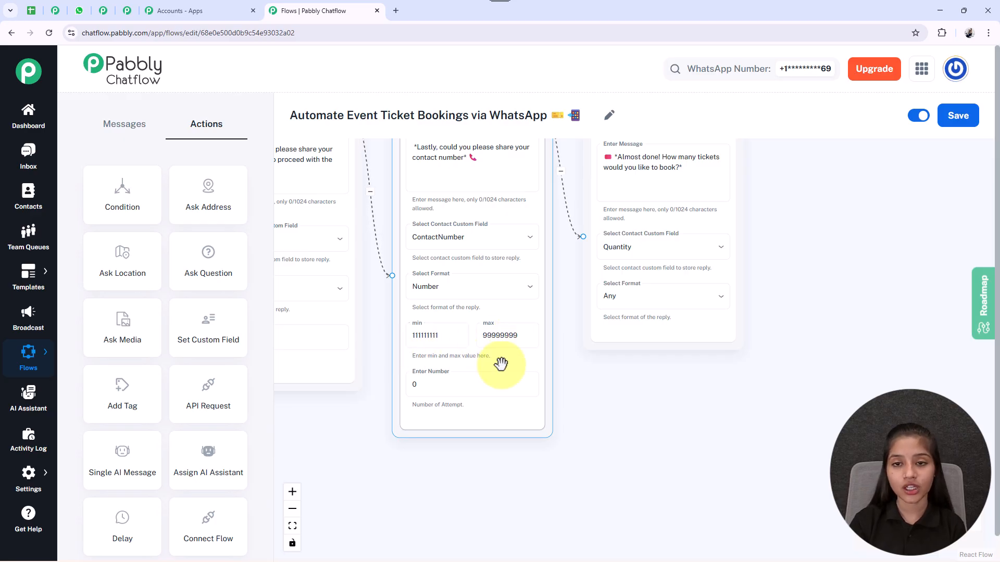
{"action": "left_click_drag", "start_coordinate": [622, 454], "coordinate": [537, 512]}
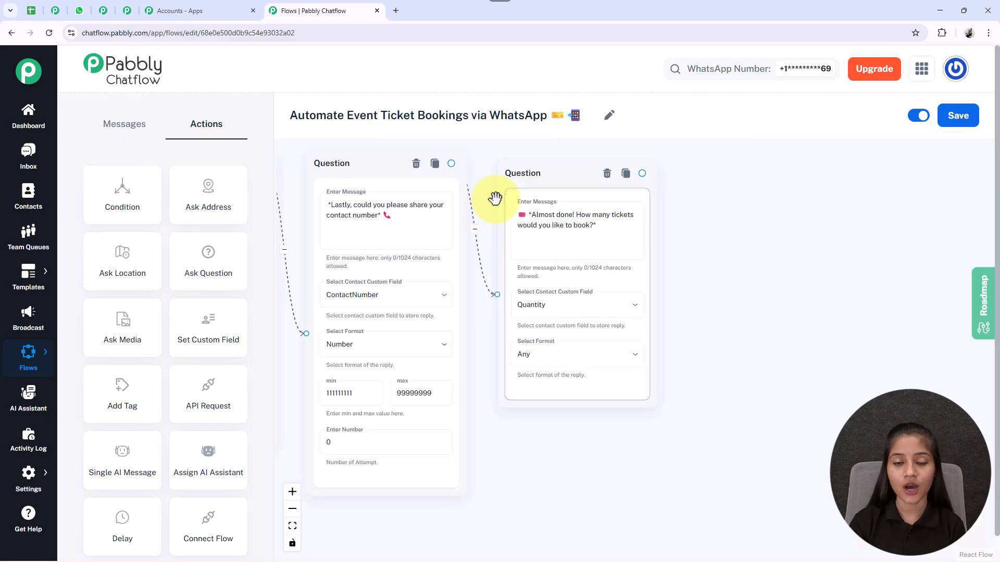
{"action": "scroll", "coordinate": [589, 239], "scroll_direction": "up", "scroll_amount": 3}
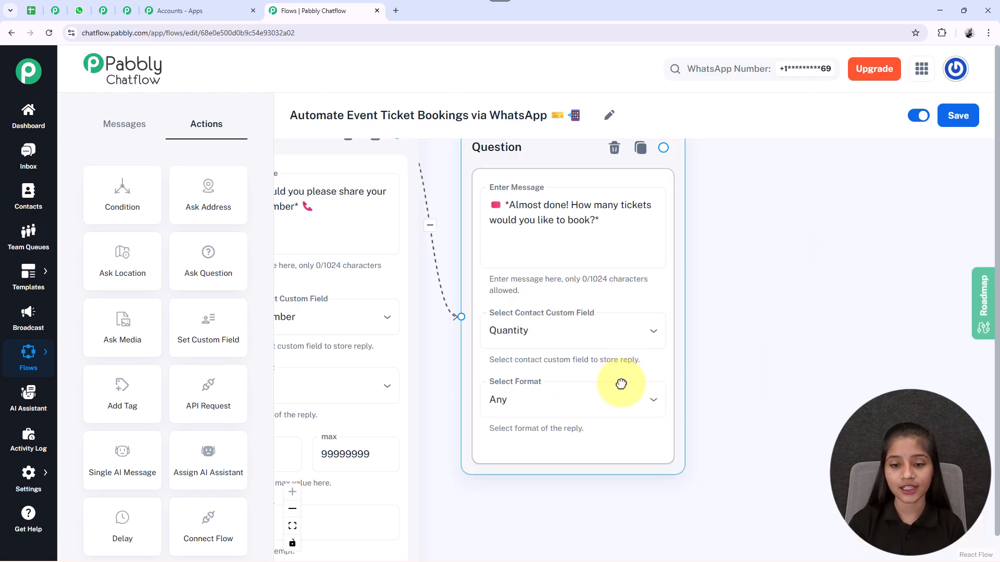
Step: Add an API Request action node and place it beyond the ticket quantity question
{"action": "scroll", "coordinate": [808, 313], "scroll_direction": "down", "scroll_amount": 5}
{"action": "scroll", "coordinate": [900, 376], "scroll_direction": "down", "scroll_amount": 3}
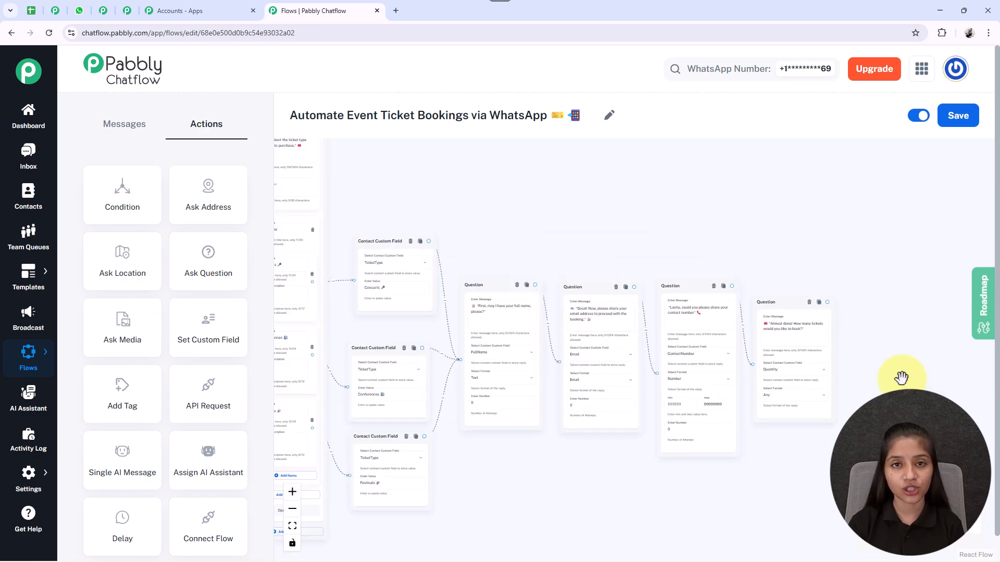
{"action": "left_click_drag", "start_coordinate": [216, 402], "coordinate": [876, 463]}
{"action": "left_click_drag", "start_coordinate": [480, 203], "coordinate": [941, 346]}
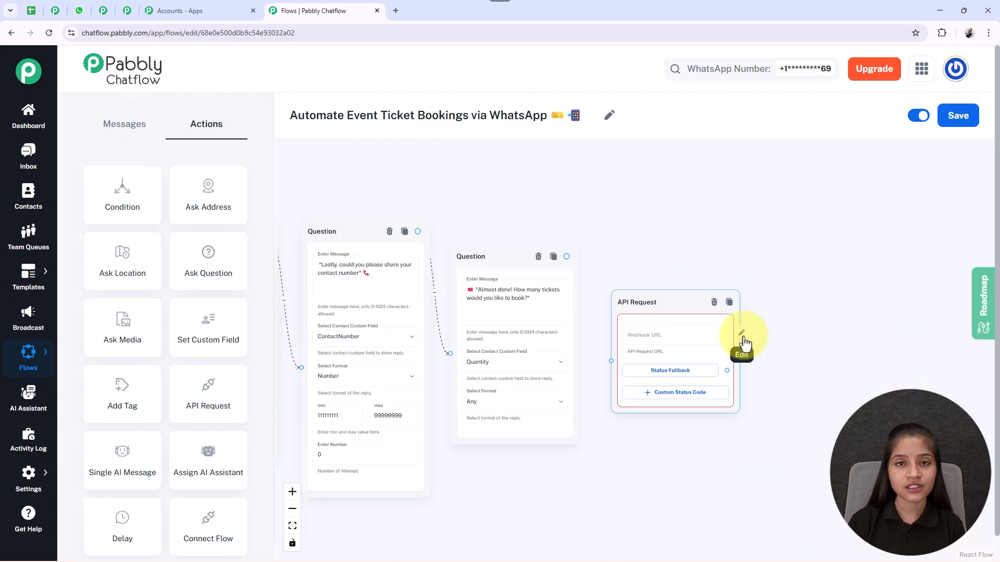
Step: Open the API Request node's setup and set the request method to POST
{"action": "left_click", "coordinate": [744, 336]}
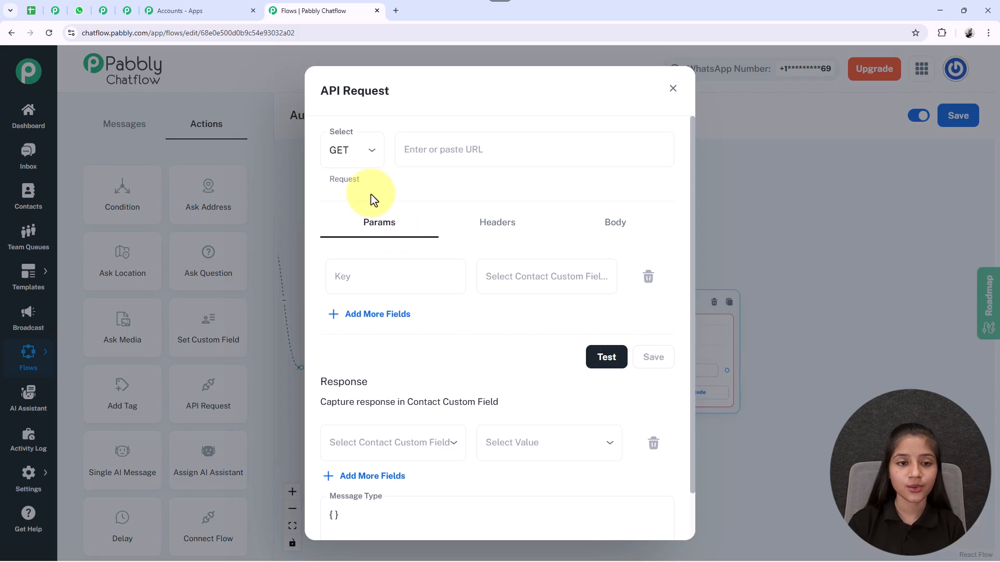
{"action": "left_click", "coordinate": [356, 170]}
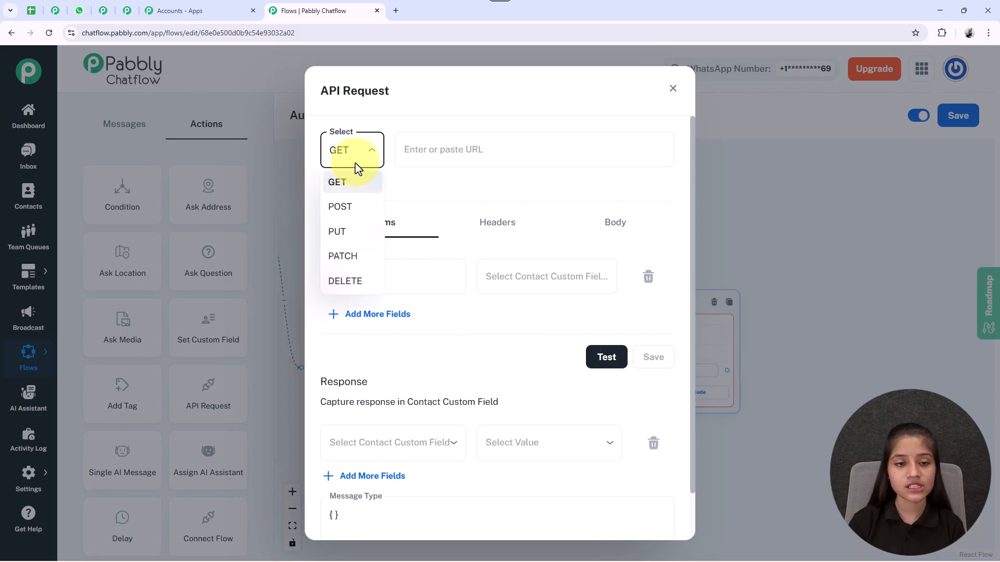
{"action": "left_click", "coordinate": [354, 214]}
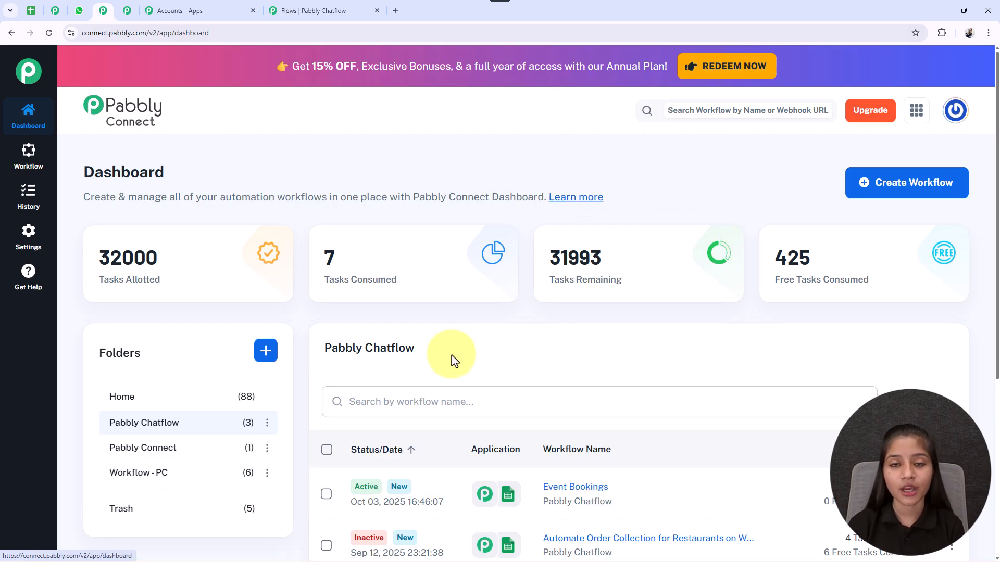
Step: In Pabbly Connect, open the Event Bookings workflow's Pabbly Chatflow trigger and copy its webhook URL
{"action": "left_click", "coordinate": [594, 495]}
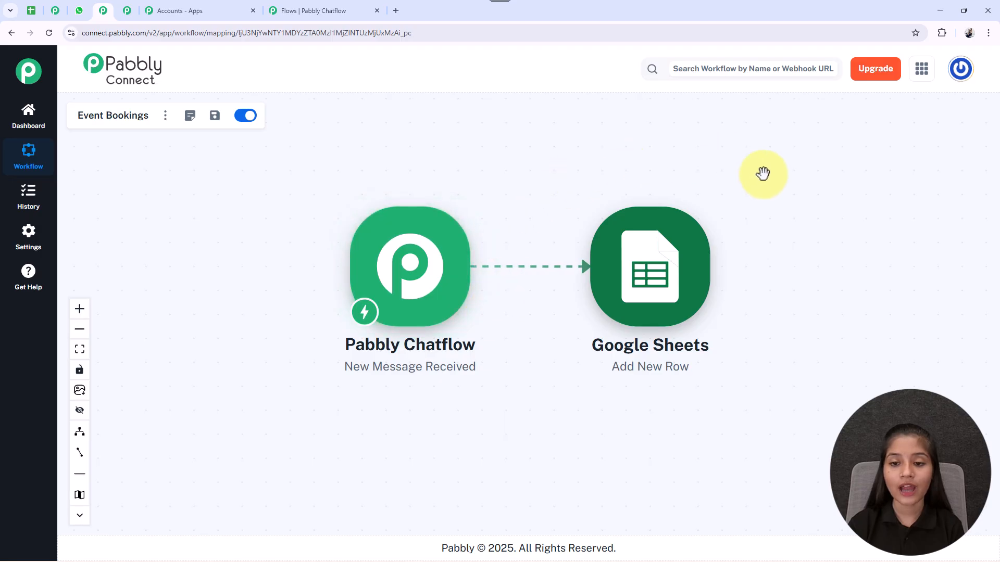
{"action": "left_click", "coordinate": [408, 278]}
{"action": "triple_click", "coordinate": [620, 167]}
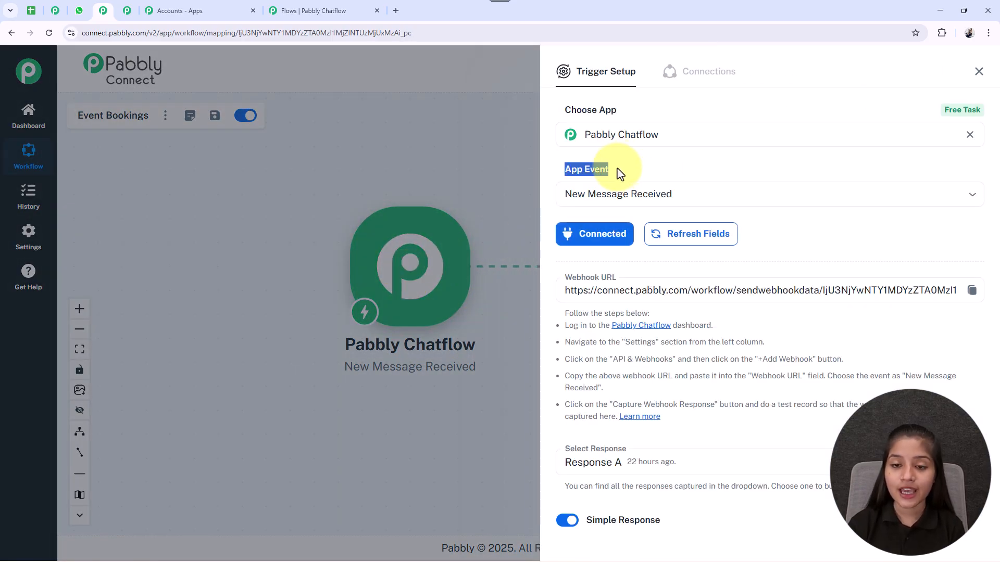
{"action": "left_click", "coordinate": [615, 167]}
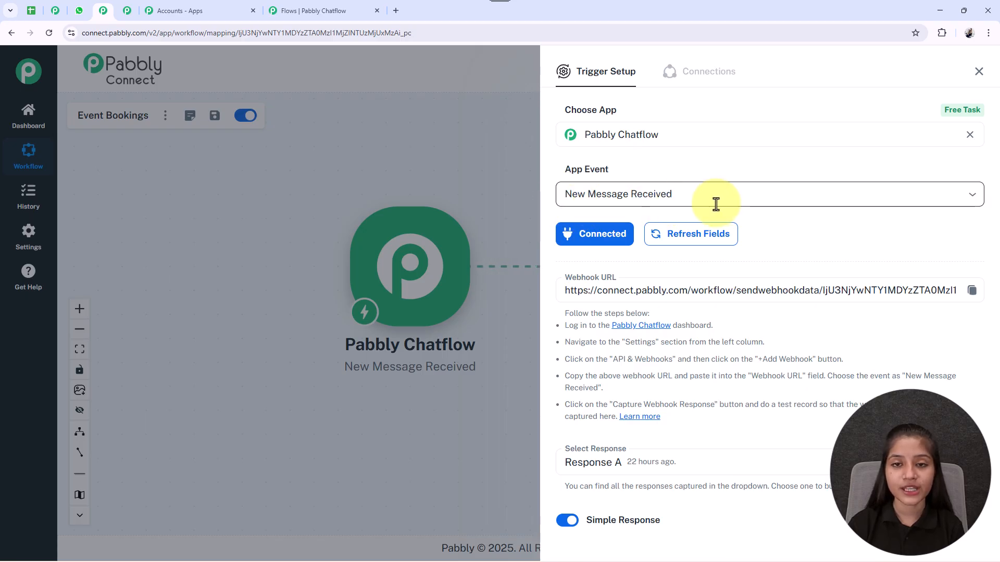
{"action": "scroll", "coordinate": [645, 219], "scroll_direction": "down", "scroll_amount": 1}
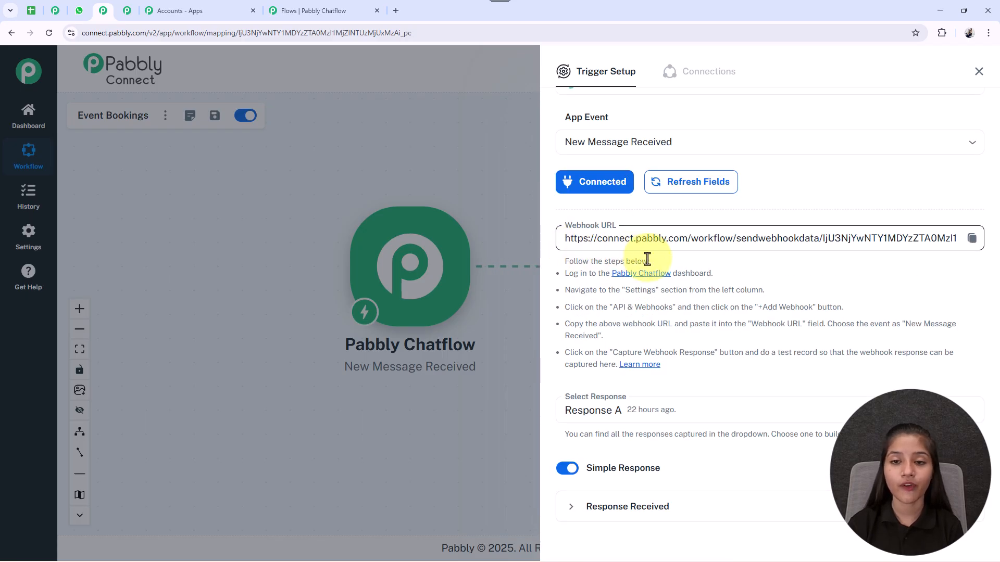
{"action": "left_click", "coordinate": [971, 242]}
Step: Switch back to Pabbly Chatflow and paste the webhook URL as the API request's URL
{"action": "left_click", "coordinate": [312, 10]}
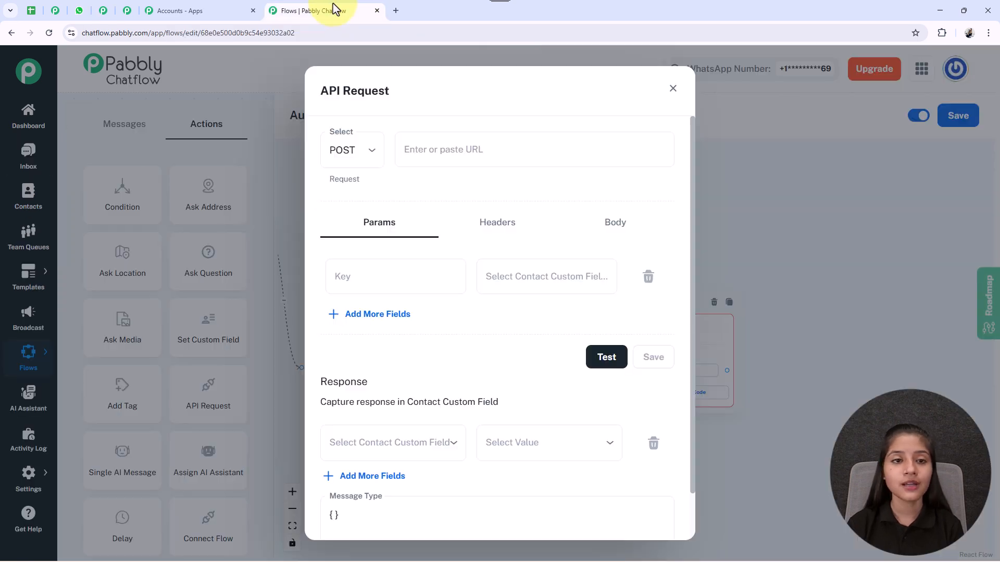
{"action": "left_click", "coordinate": [433, 150]}
{"action": "key", "text": "ctrl+v"}
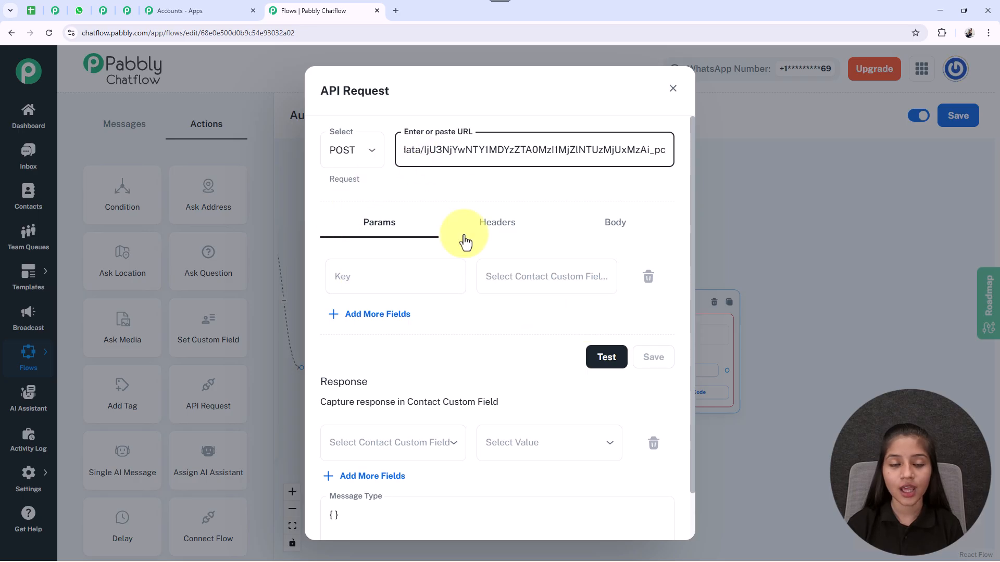
Step: Set the first request parameter's value to the $FullName custom field
{"action": "left_click", "coordinate": [534, 278]}
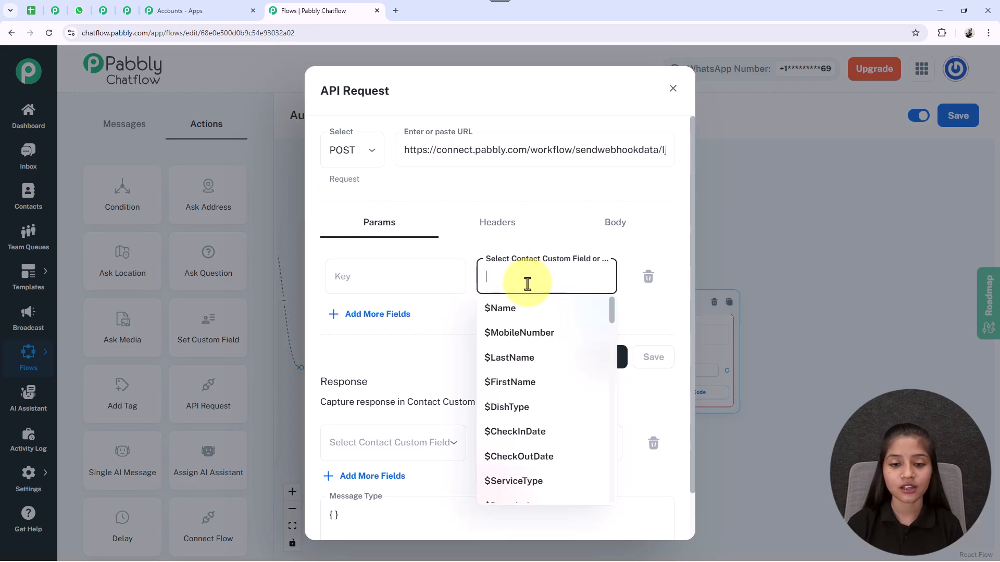
{"action": "type", "text": "$fu"}
{"action": "left_click", "coordinate": [513, 308]}
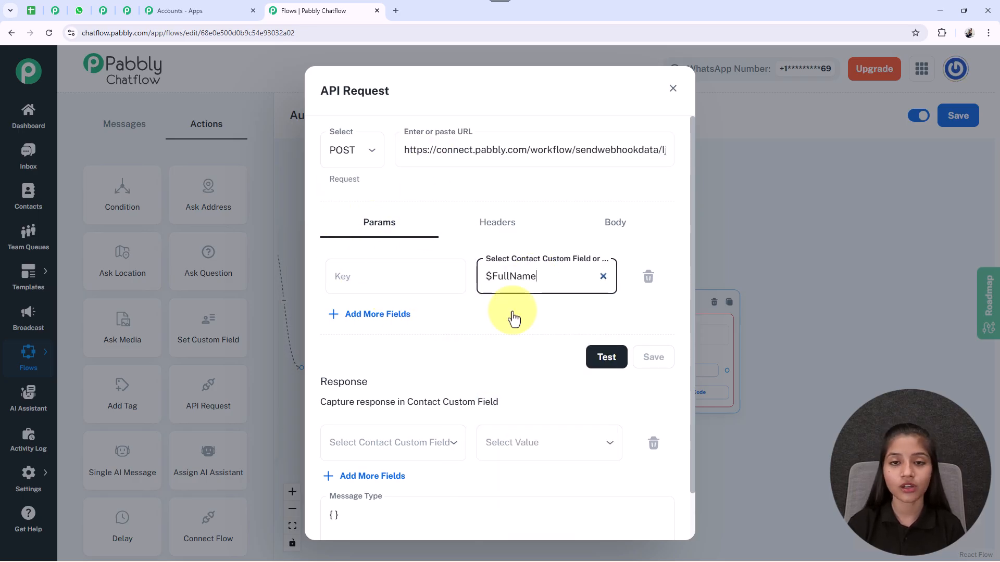
Step: Add a second request parameter and set its value to the $TicketType custom field
{"action": "left_click", "coordinate": [379, 314]}
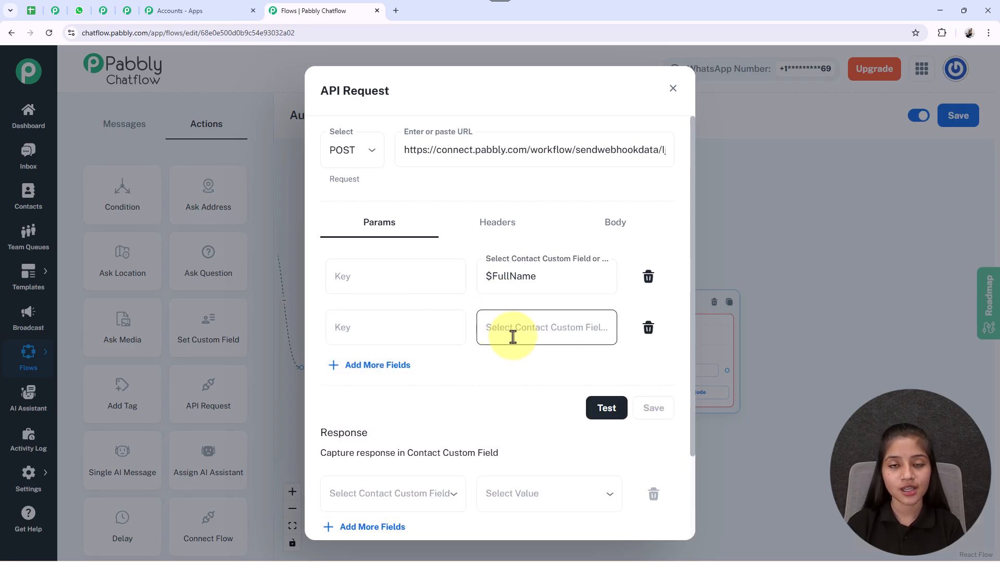
{"action": "left_click", "coordinate": [516, 334]}
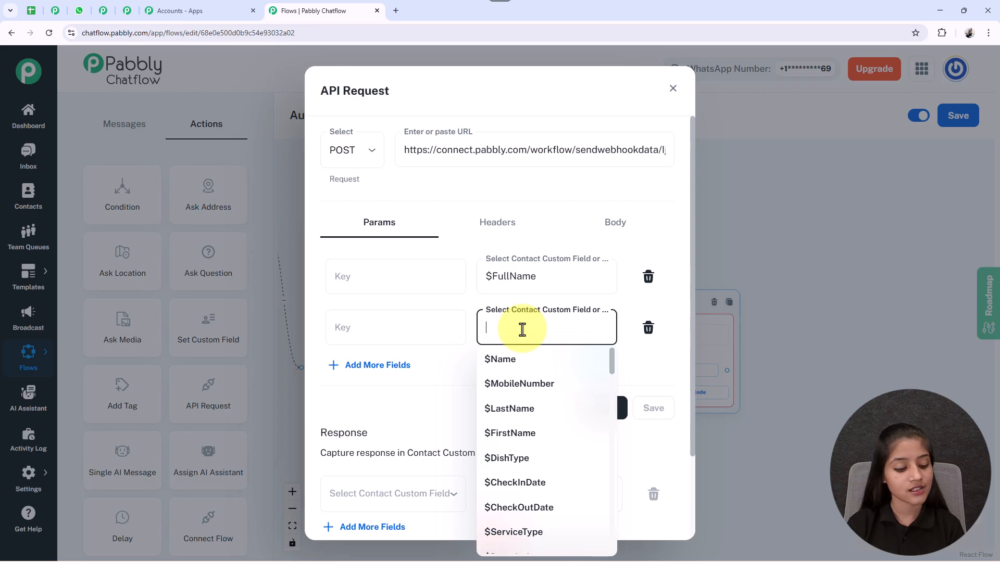
{"action": "type", "text": "$ti"}
{"action": "left_click", "coordinate": [513, 408]}
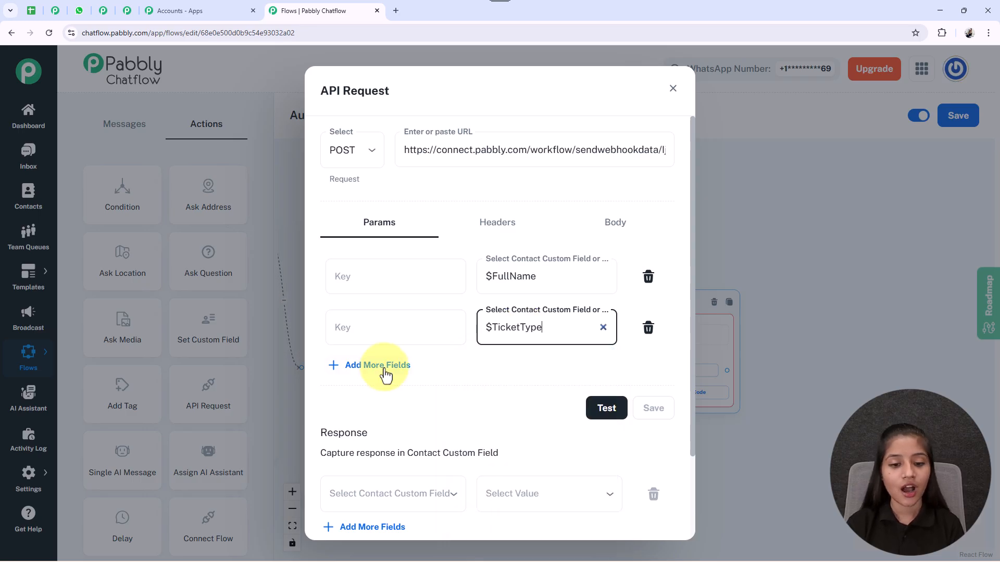
Step: Add two more request parameters and set their values to the $Quantity and $ContactNumber custom fields
{"action": "left_click", "coordinate": [384, 368]}
{"action": "left_click", "coordinate": [538, 383]}
{"action": "type", "text": "qu"}
{"action": "key", "text": "BackSpace"}
{"action": "key", "text": "BackSpace"}
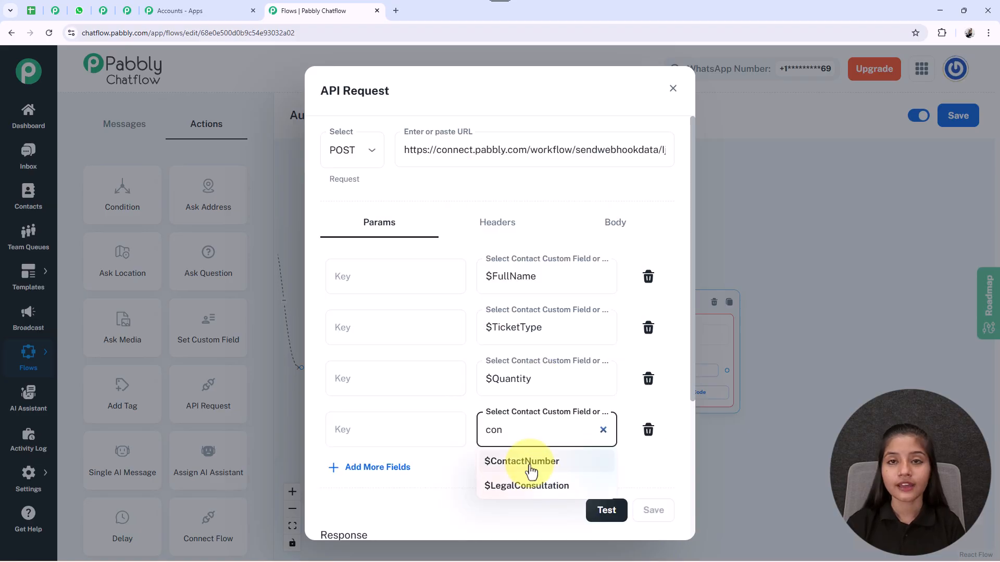
{"action": "left_click", "coordinate": [529, 463]}
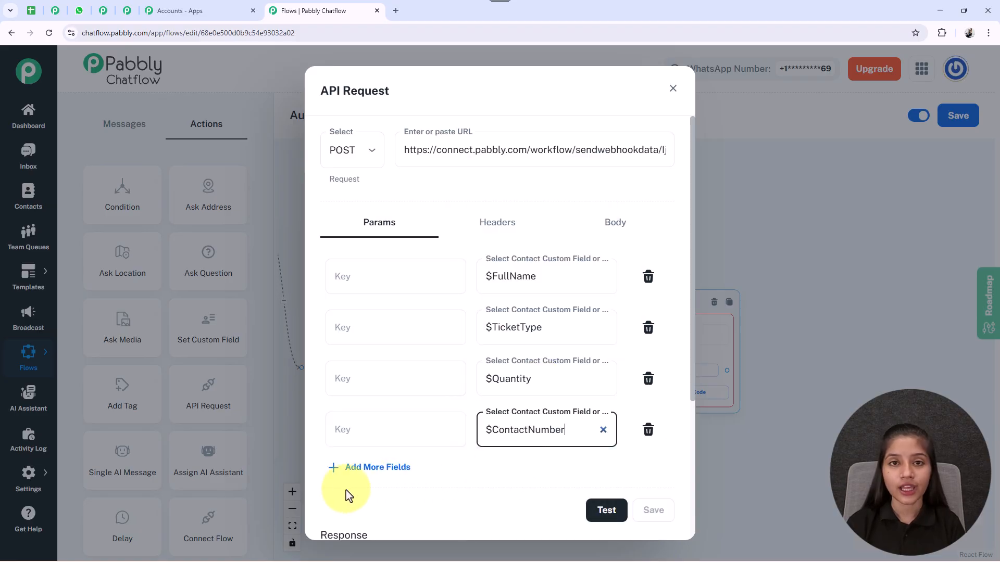
Step: Add a fifth request parameter and set its value to the $Email custom field
{"action": "left_click", "coordinate": [368, 468]}
{"action": "left_click", "coordinate": [526, 480]}
{"action": "type", "text": "e"}
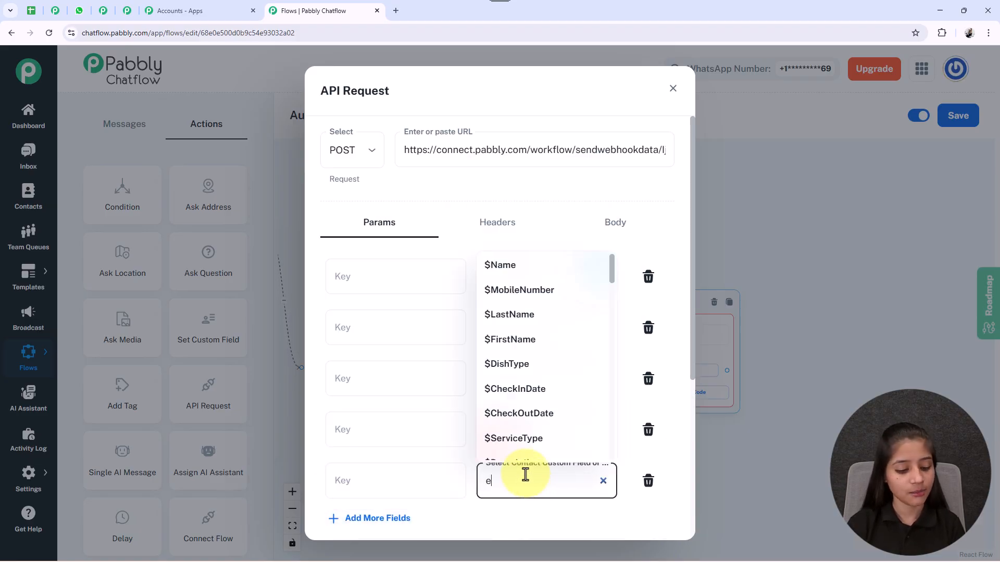
{"action": "type", "text": "m"}
{"action": "left_click", "coordinate": [508, 511]}
Step: Name the five parameter keys FullName, TicketType, Quantity, ContactNumber and Email to match their custom fields
{"action": "scroll", "coordinate": [571, 375], "scroll_direction": "down", "scroll_amount": 1}
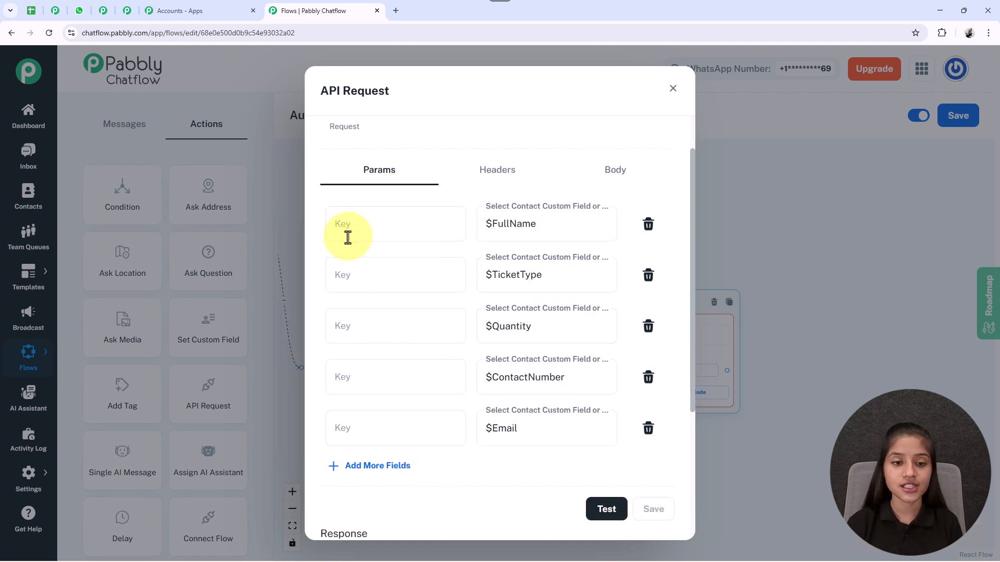
{"action": "left_click", "coordinate": [350, 229]}
{"action": "type", "text": "FullName"}
{"action": "left_click", "coordinate": [495, 275]}
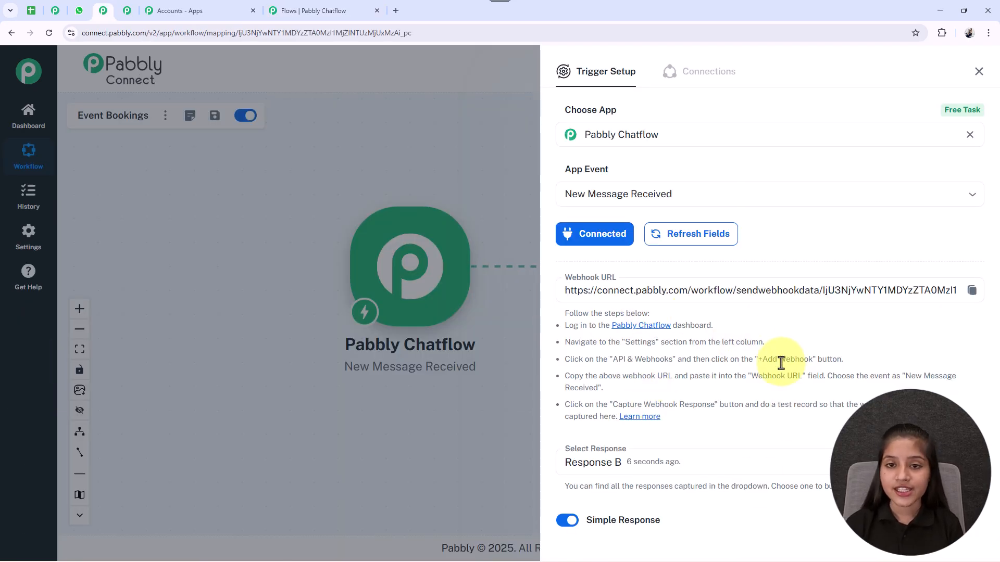
Step: In Pabbly Connect, start re-capturing the webhook response for the Event Bookings workflow's Pabbly Chatflow trigger
{"action": "scroll", "coordinate": [781, 362], "scroll_direction": "down", "scroll_amount": 2}
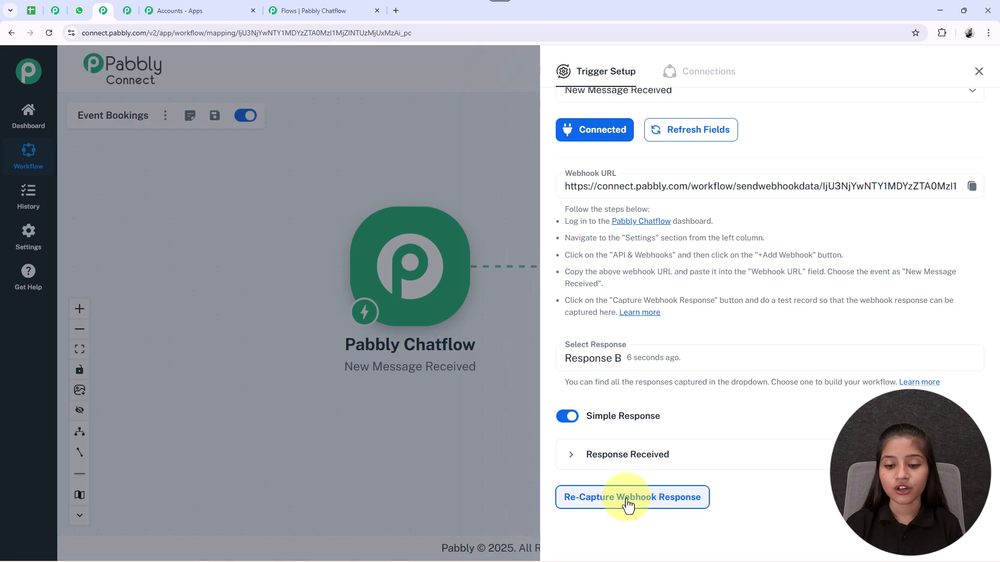
{"action": "left_click", "coordinate": [631, 501]}
{"action": "left_click", "coordinate": [550, 358]}
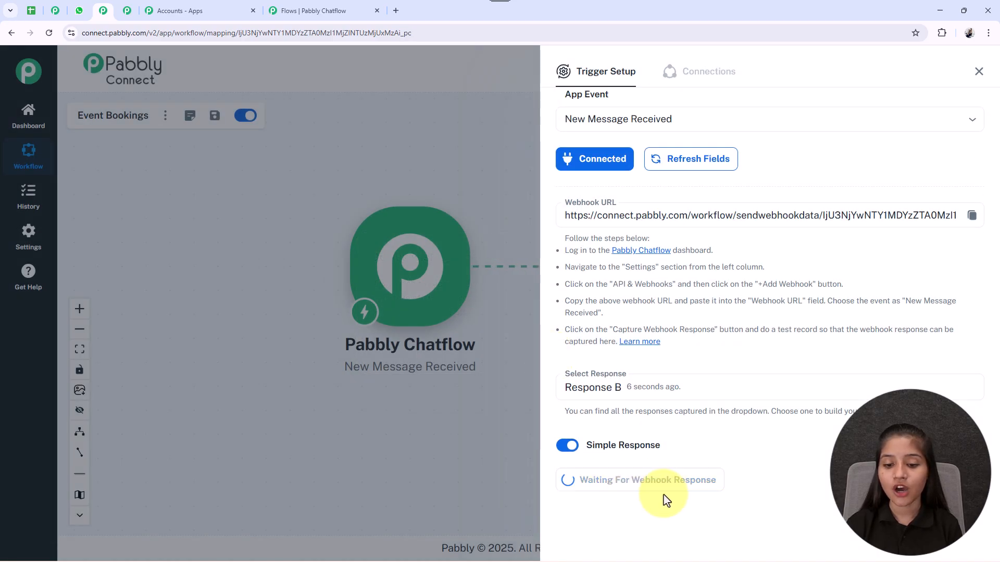
Step: Test the API request from Pabbly Chatflow, check the captured response in the Pabbly Connect trigger, and close the trigger setup
{"action": "left_click", "coordinate": [301, 9]}
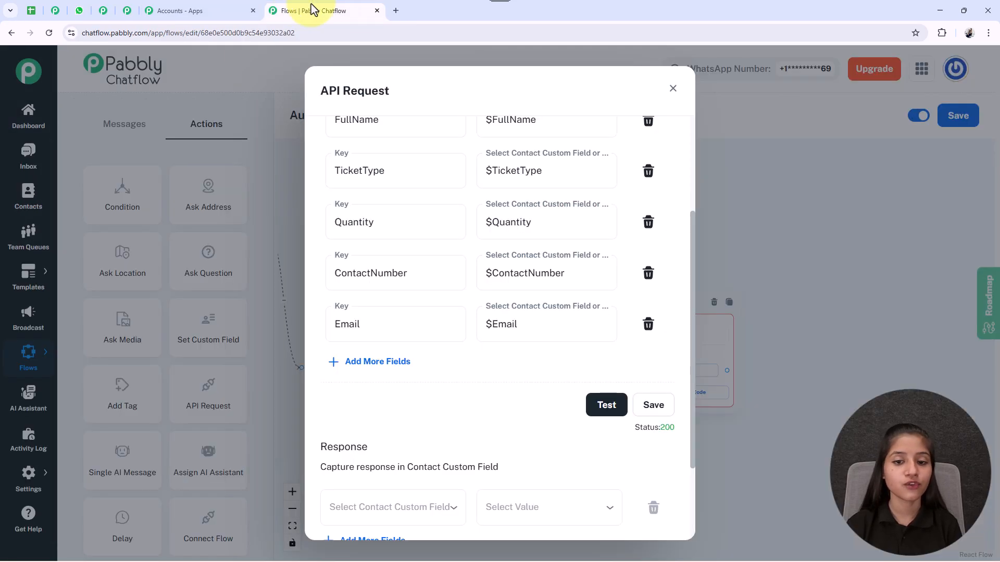
{"action": "left_click", "coordinate": [606, 406]}
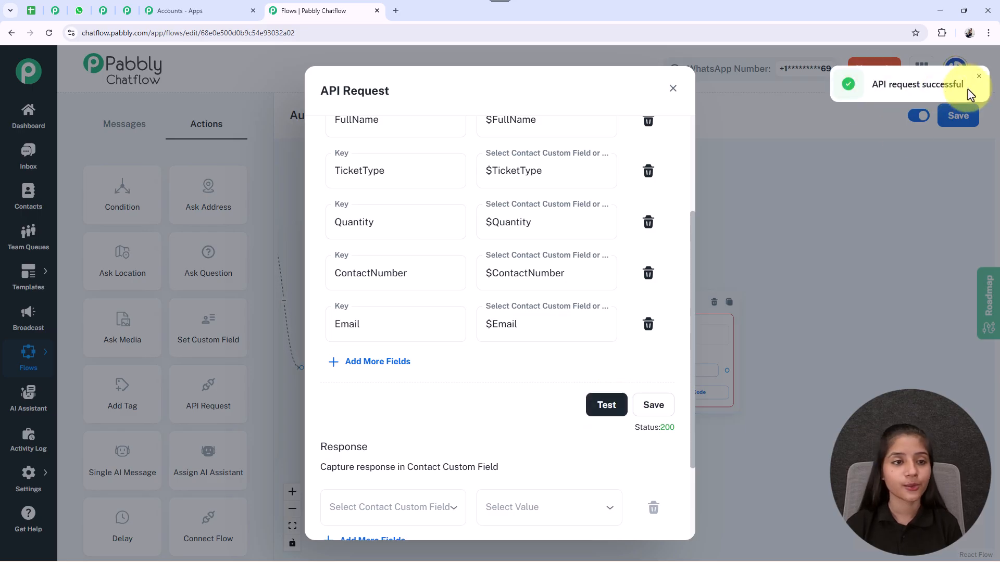
{"action": "left_click", "coordinate": [111, 16]}
{"action": "scroll", "coordinate": [677, 404], "scroll_direction": "down", "scroll_amount": 5}
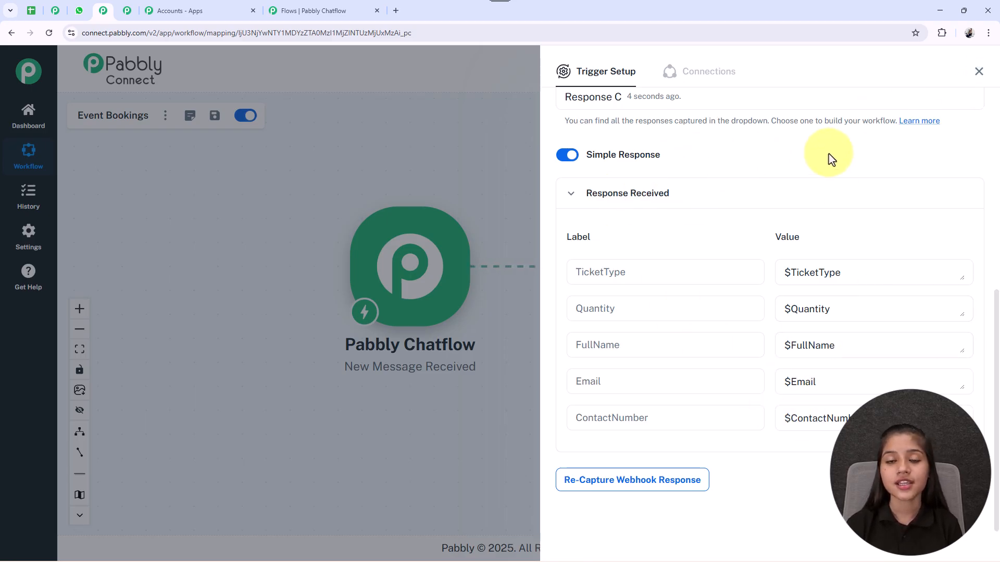
{"action": "left_click", "coordinate": [980, 72]}
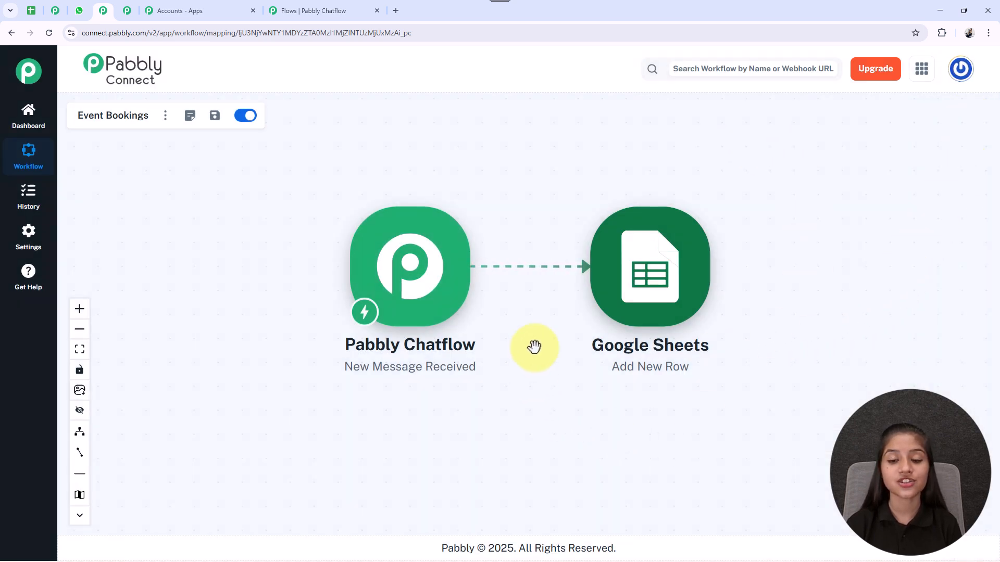
Step: Open the Google Sheets Add New Row action and review its spreadsheet, sheet and column field mappings
{"action": "left_click", "coordinate": [634, 278]}
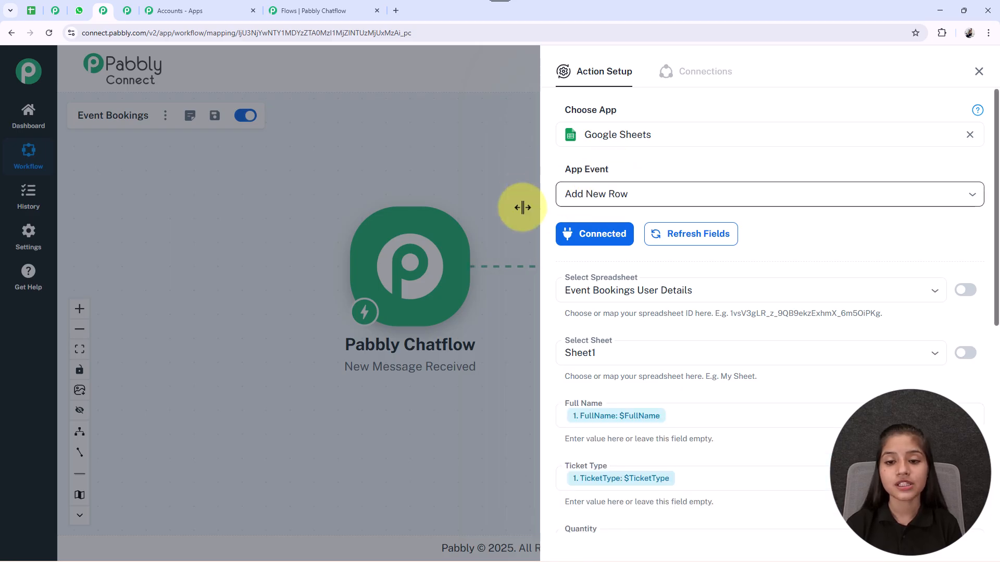
{"action": "scroll", "coordinate": [726, 205], "scroll_direction": "down", "scroll_amount": 2}
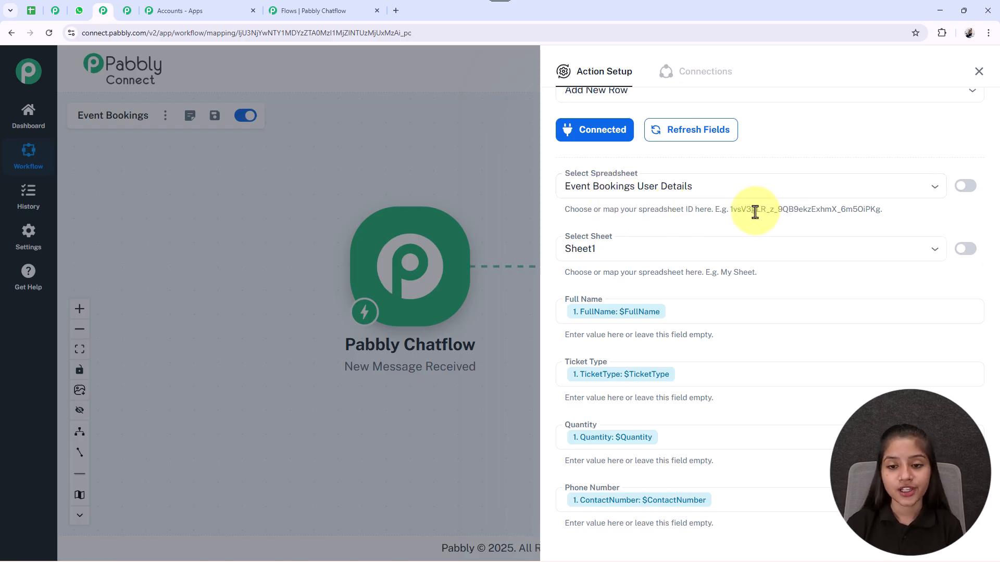
{"action": "left_click", "coordinate": [37, 12]}
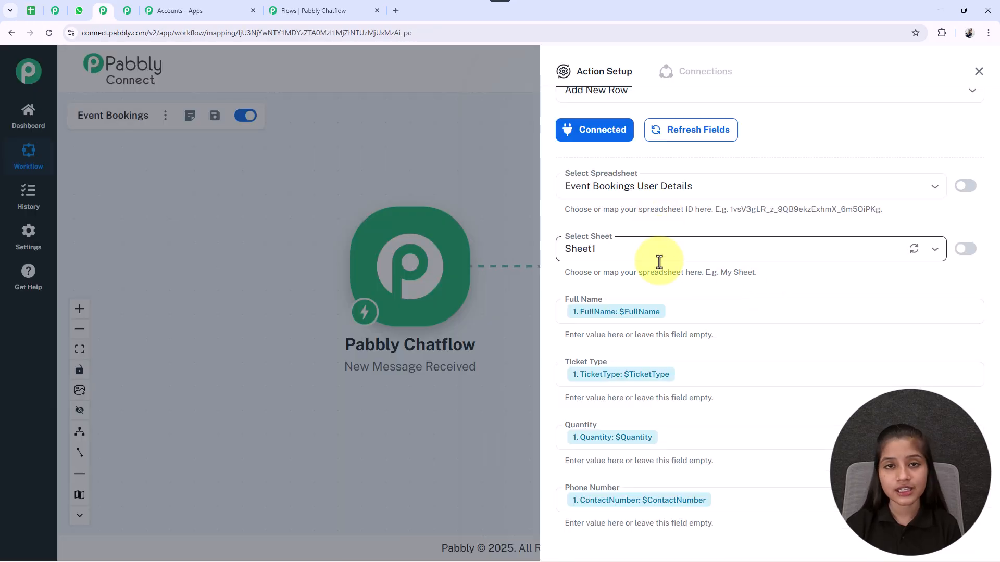
{"action": "scroll", "coordinate": [659, 262], "scroll_direction": "down", "scroll_amount": 3}
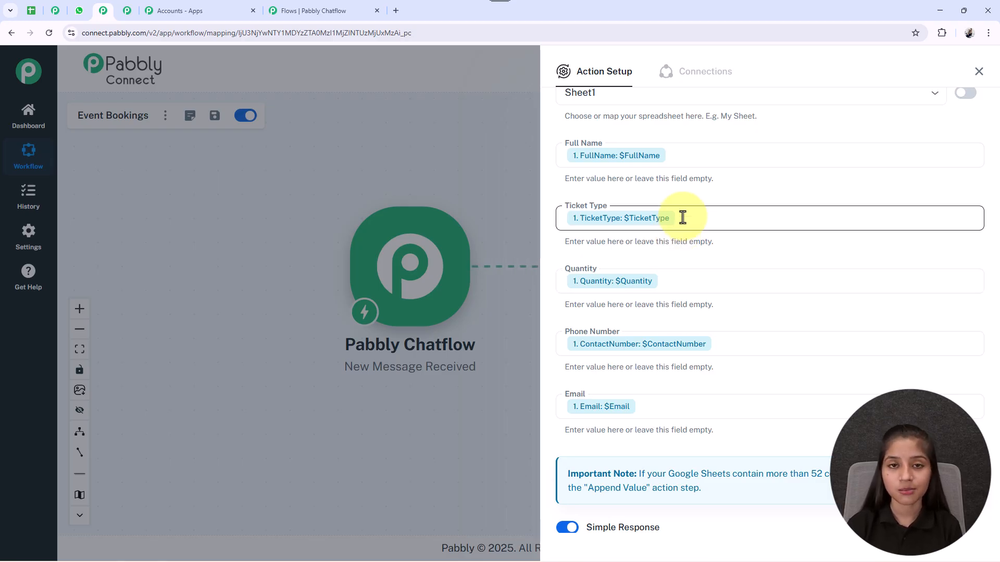
{"action": "scroll", "coordinate": [682, 218], "scroll_direction": "down", "scroll_amount": 2}
{"action": "scroll", "coordinate": [647, 328], "scroll_direction": "up", "scroll_amount": 3}
{"action": "scroll", "coordinate": [659, 320], "scroll_direction": "down", "scroll_amount": 2}
{"action": "scroll", "coordinate": [660, 321], "scroll_direction": "down", "scroll_amount": 1}
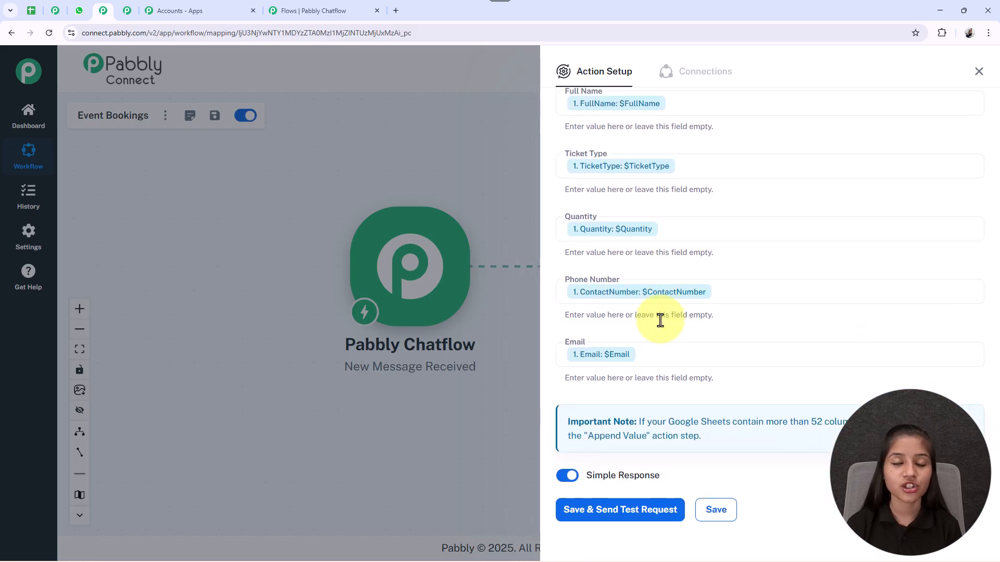
{"action": "scroll", "coordinate": [661, 326], "scroll_direction": "down", "scroll_amount": 3}
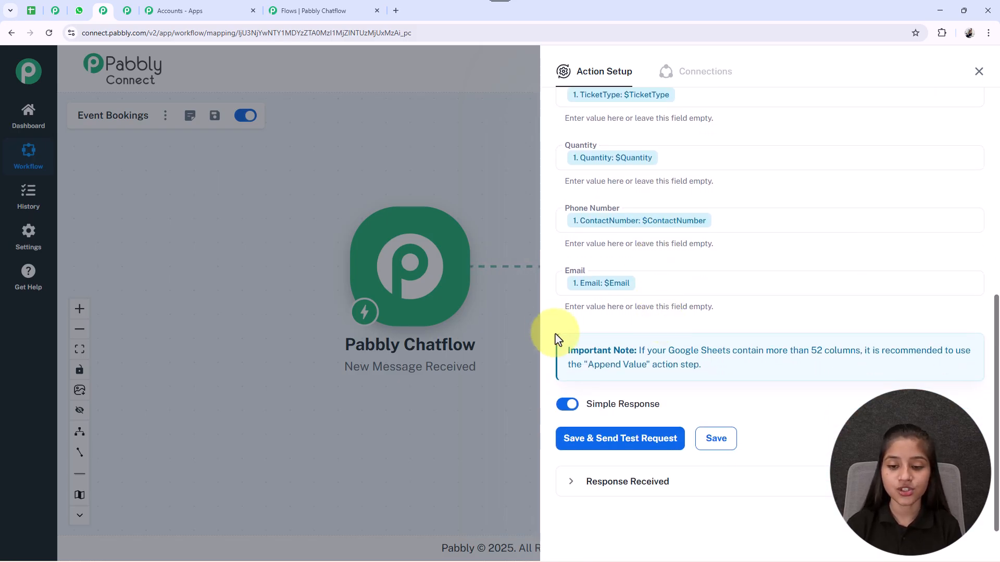
Step: Save the Google Sheets action with a test request and check the new row in the Event Bookings User Details spreadsheet
{"action": "left_click", "coordinate": [616, 449]}
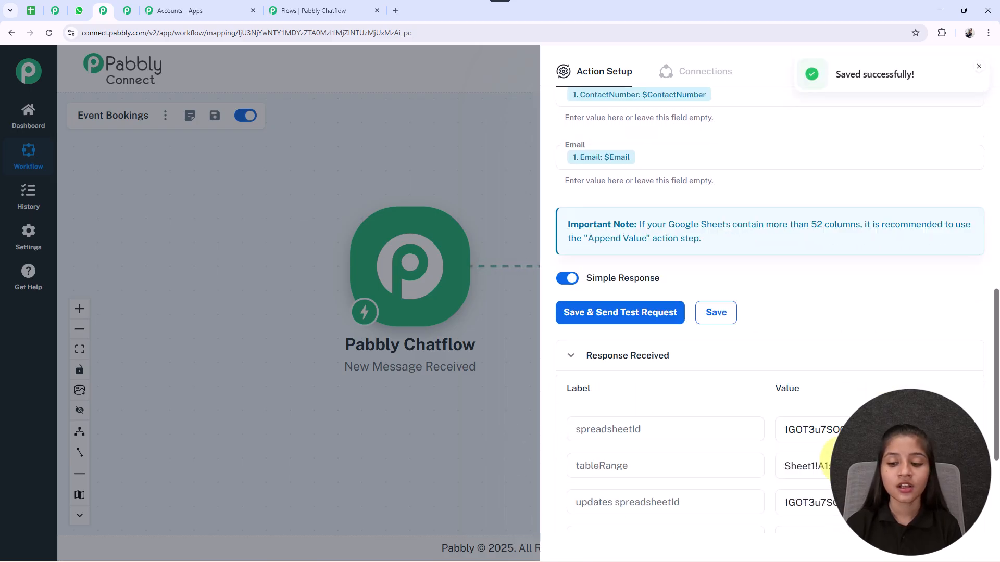
{"action": "scroll", "coordinate": [816, 355], "scroll_direction": "down", "scroll_amount": 3}
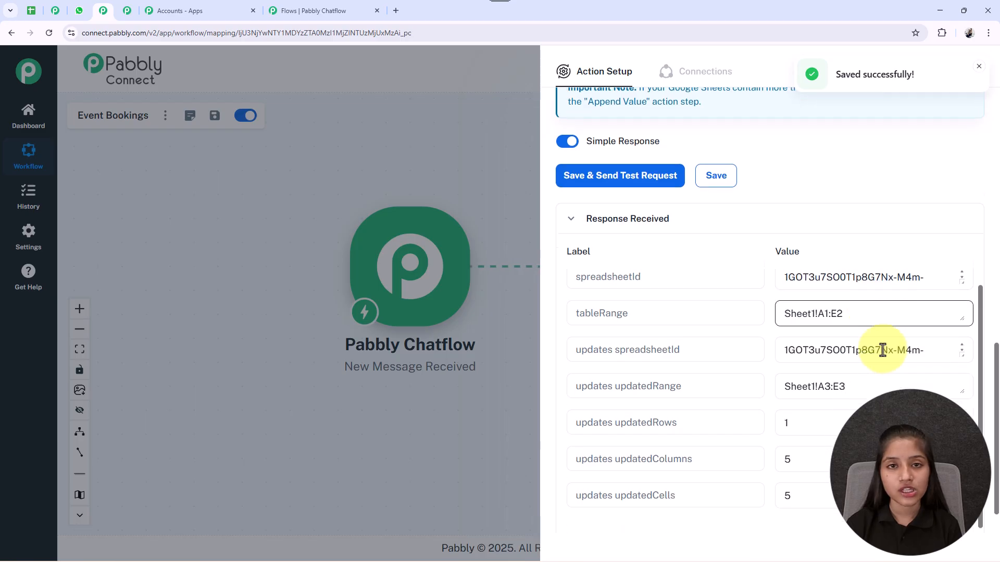
{"action": "left_click", "coordinate": [35, 12]}
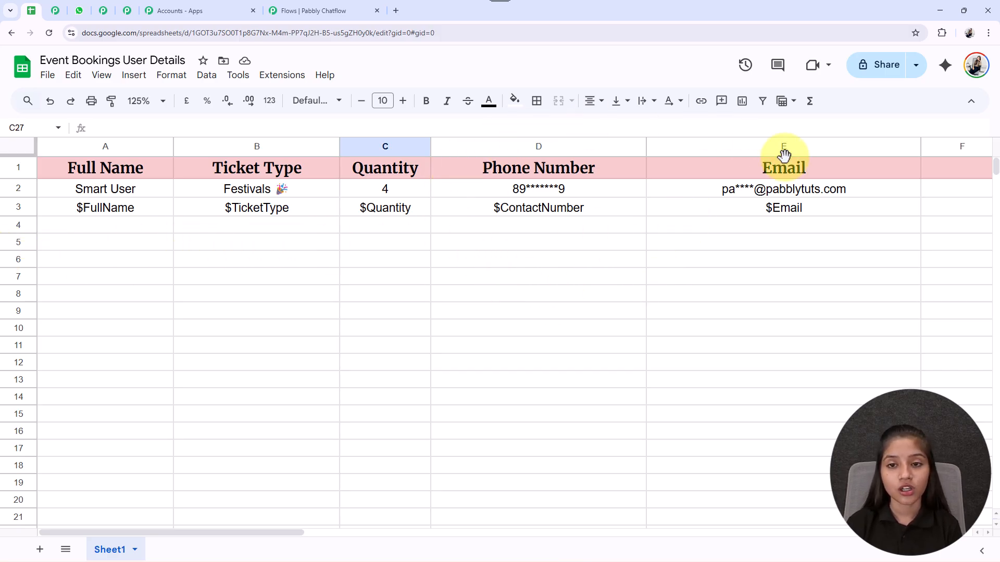
Step: Return to Pabbly Connect, save the Google Sheets action and close its setup
{"action": "left_click", "coordinate": [103, 11]}
{"action": "left_click", "coordinate": [711, 169]}
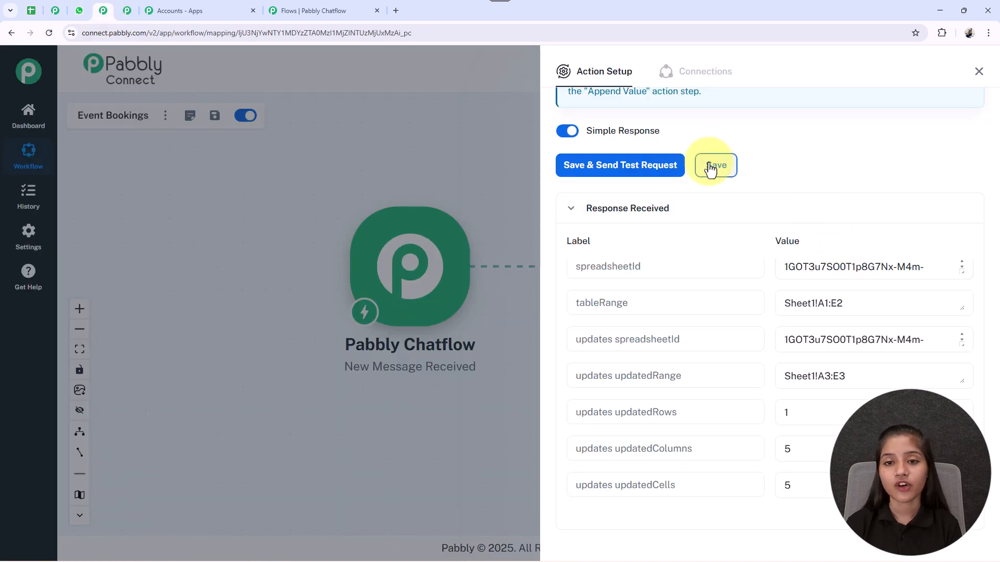
{"action": "left_click", "coordinate": [979, 71]}
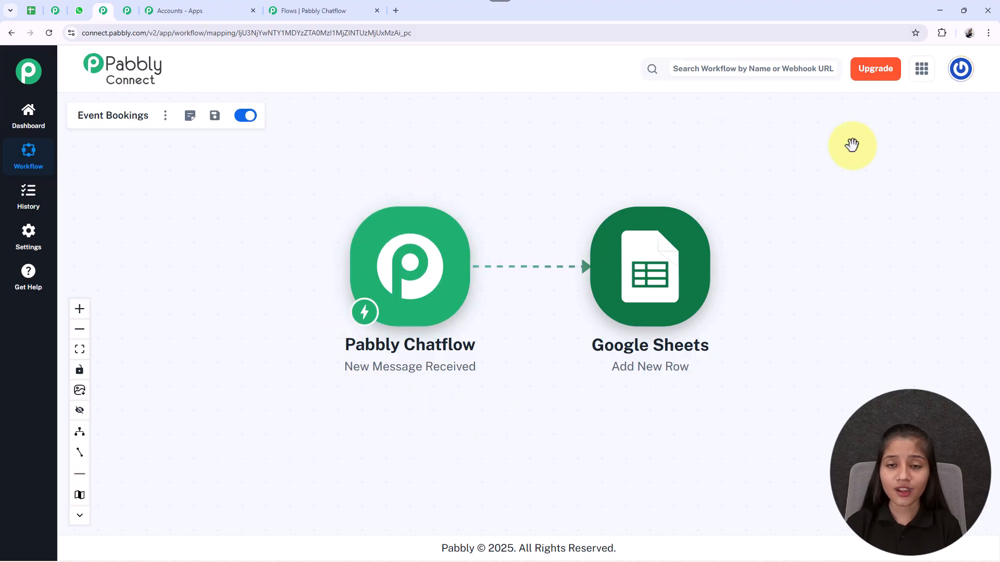
Step: Switch back to Pabbly Chatflow, save the API request configuration and close its dialog
{"action": "left_click", "coordinate": [310, 9]}
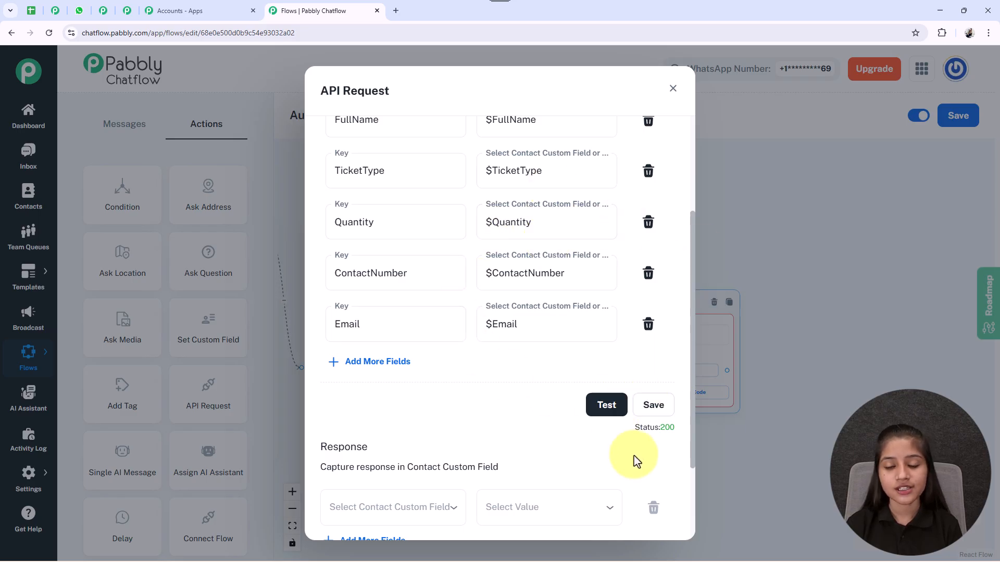
{"action": "left_click", "coordinate": [653, 404]}
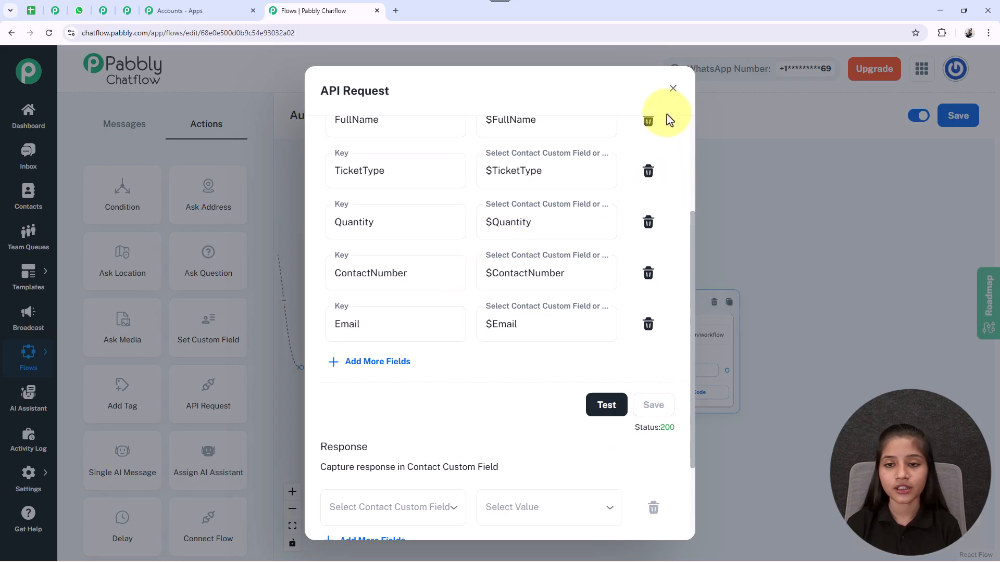
{"action": "left_click", "coordinate": [673, 88]}
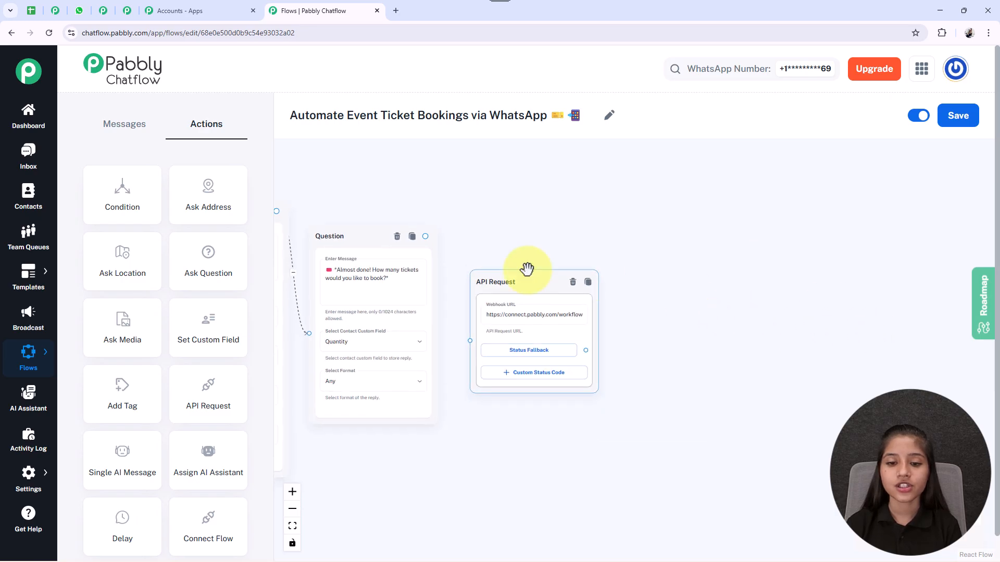
Step: Connect the ticket quantity Question block's output to the API Request block
{"action": "left_click", "coordinate": [417, 228]}
{"action": "left_click_drag", "start_coordinate": [423, 238], "coordinate": [442, 339]}
{"action": "scroll", "coordinate": [708, 438], "scroll_direction": "down", "scroll_amount": 3}
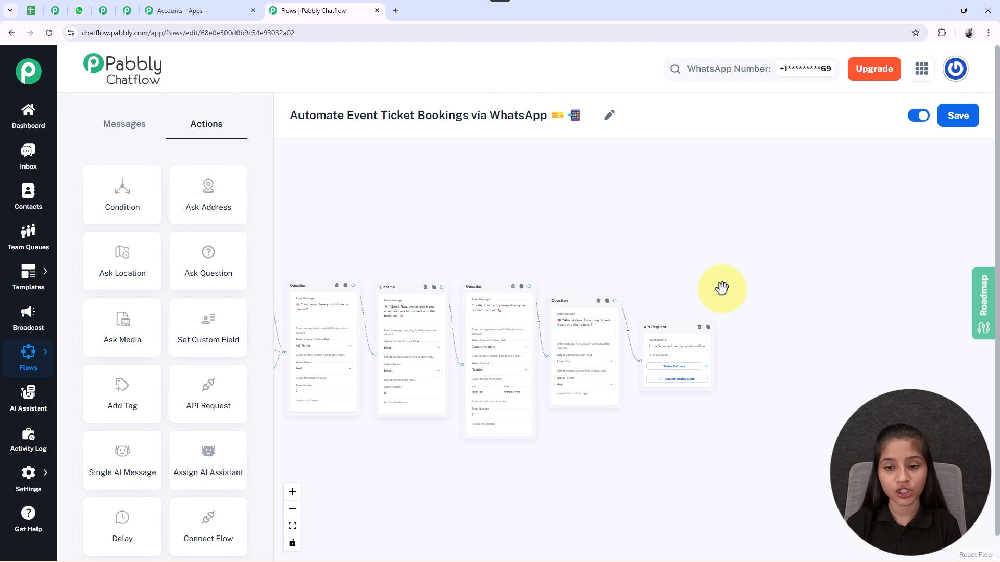
Step: Add a Text Button block linked from the API Request block's Status Fallback output
{"action": "scroll", "coordinate": [721, 288], "scroll_direction": "up", "scroll_amount": 3}
{"action": "left_click_drag", "start_coordinate": [753, 482], "coordinate": [707, 394]}
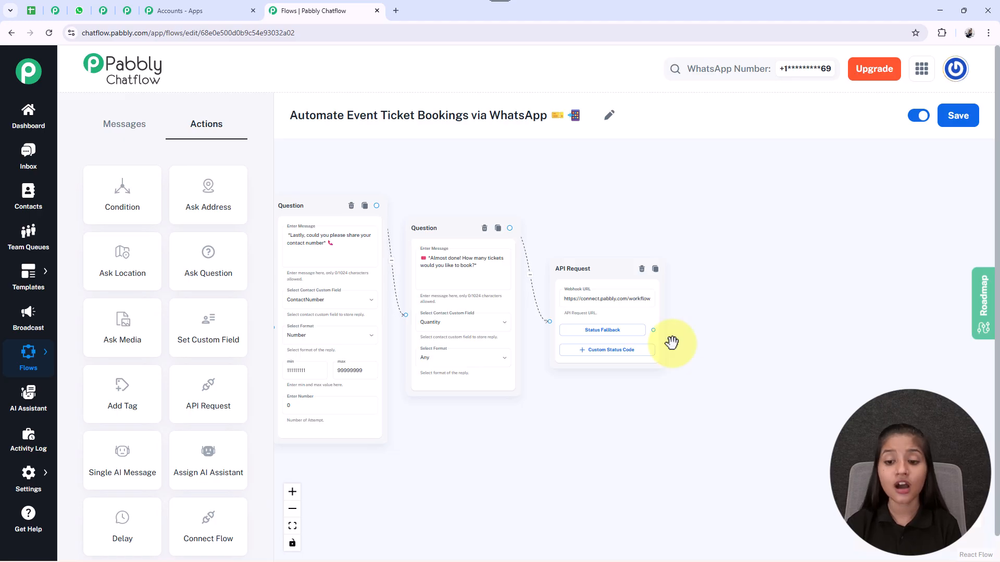
{"action": "left_click_drag", "start_coordinate": [653, 332], "coordinate": [710, 248]}
{"action": "left_click", "coordinate": [729, 265]}
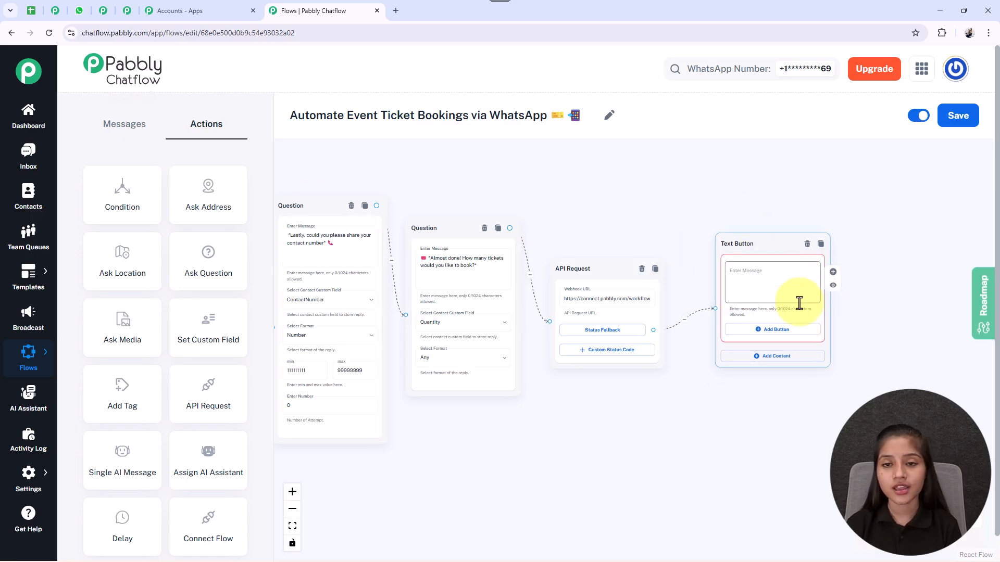
Step: Reposition the Text Button block and paste in the "Your tickets are confirmed!" message containing the $FullName, $TicketType and $Quantity variables
{"action": "left_click", "coordinate": [109, 125]}
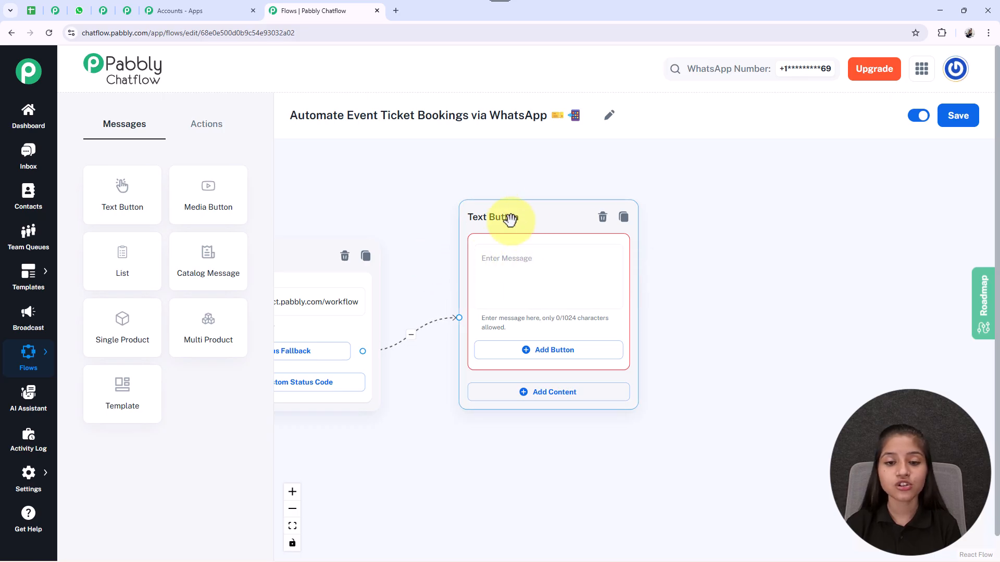
{"action": "left_click_drag", "start_coordinate": [510, 209], "coordinate": [491, 223]}
{"action": "left_click", "coordinate": [543, 289]}
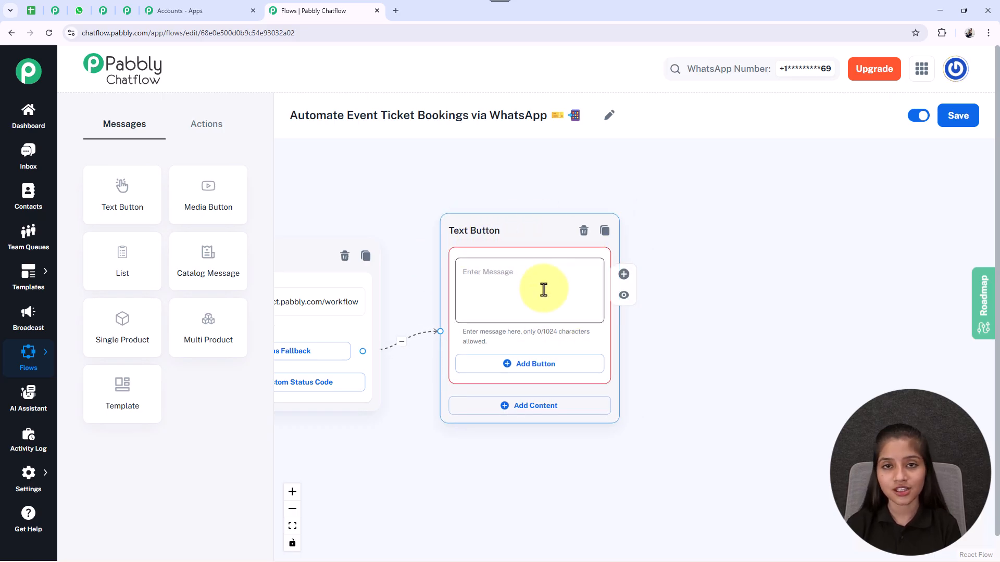
{"action": "key", "text": "ctrl+v"}
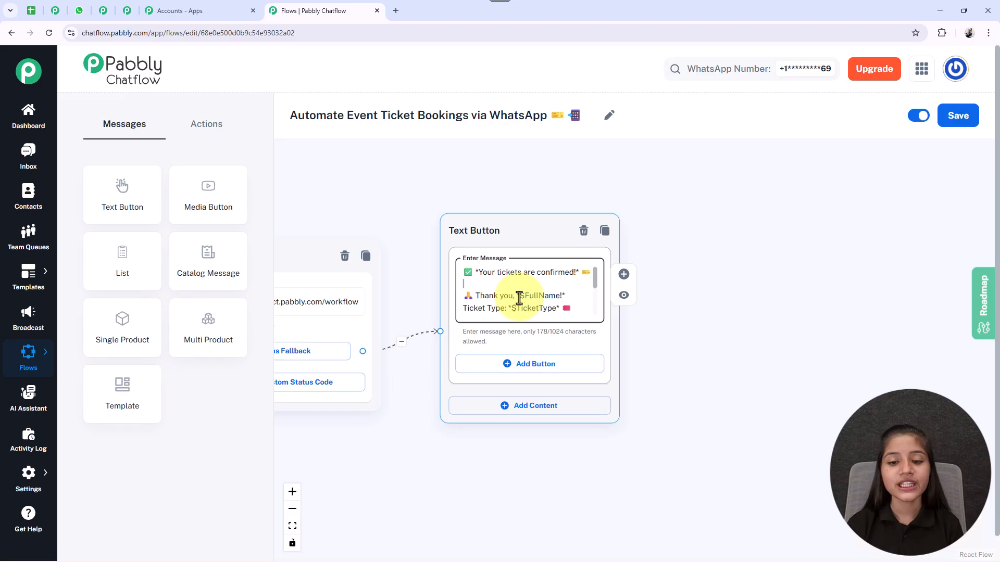
Step: Read through the confirmation message and review the connected blocks across the flow up to the final Text Button block
{"action": "key", "text": "Down"}
{"action": "key", "text": "Down"}
{"action": "key", "text": "Down"}
{"action": "key", "text": "Down"}
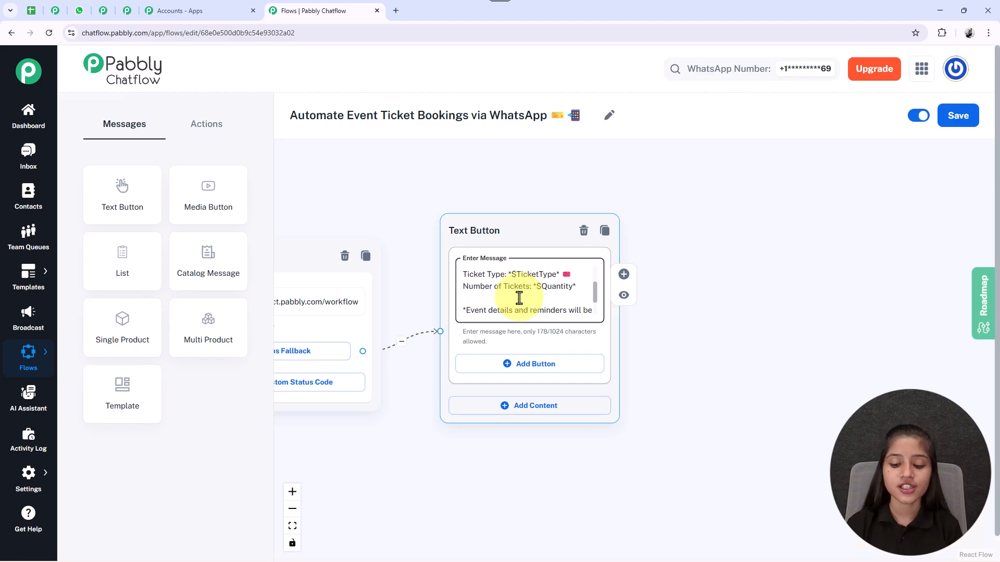
{"action": "key", "text": "Up"}
{"action": "key", "text": "Up"}
{"action": "key", "text": "Up"}
{"action": "key", "text": "Up"}
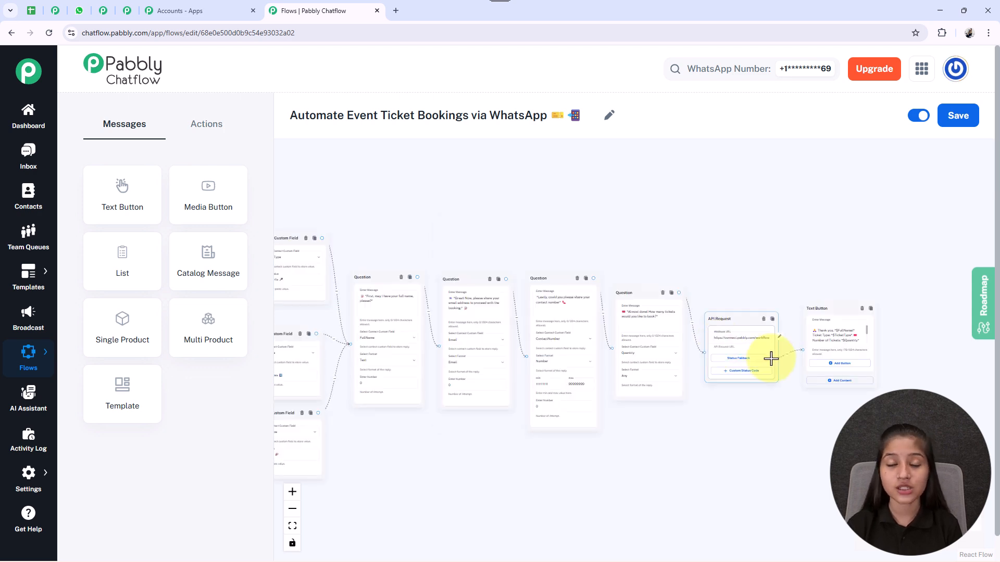
{"action": "scroll", "coordinate": [771, 359], "scroll_direction": "up", "scroll_amount": 2}
{"action": "scroll", "coordinate": [771, 359], "scroll_direction": "down", "scroll_amount": 2}
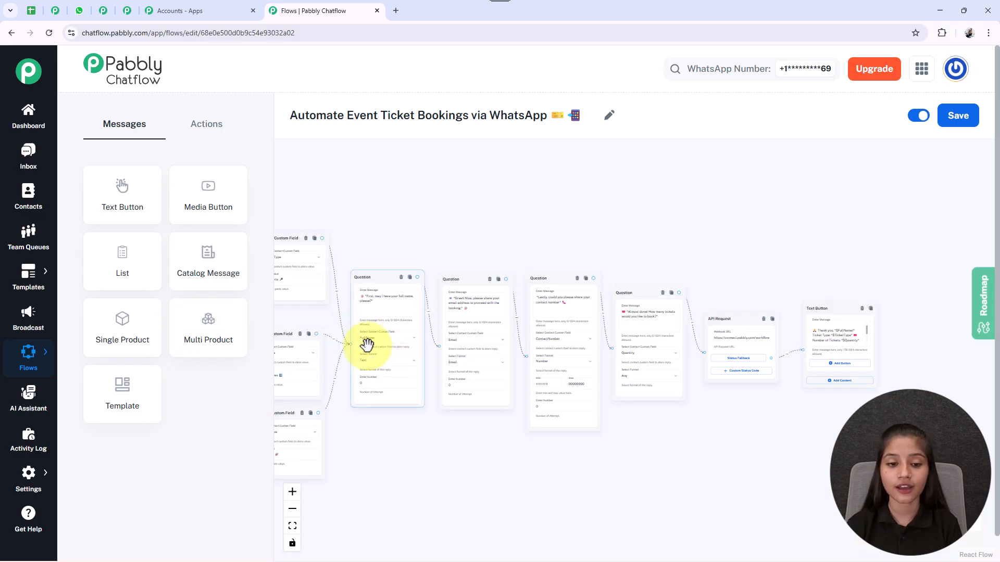
{"action": "left_click_drag", "start_coordinate": [341, 351], "coordinate": [400, 362]}
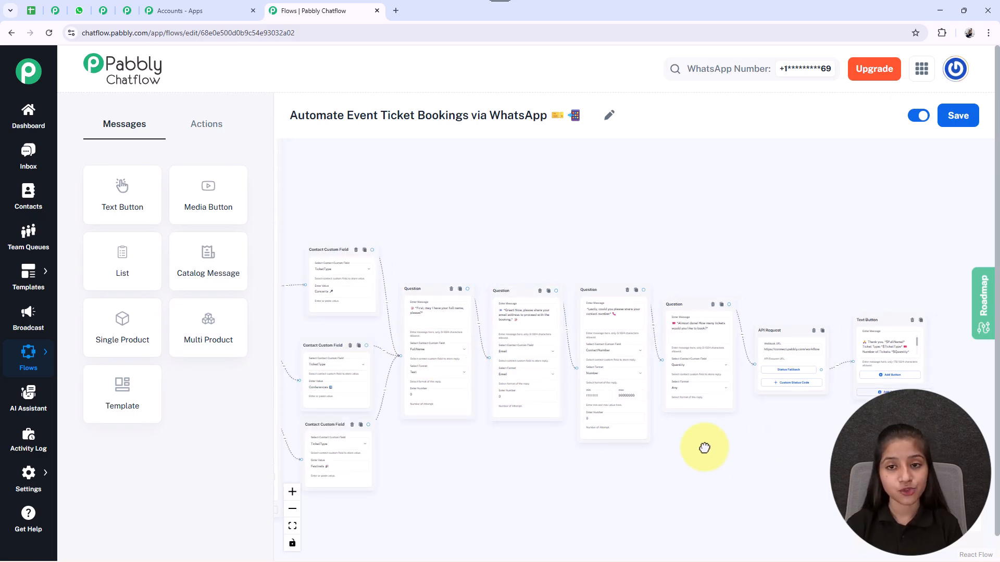
{"action": "scroll", "coordinate": [698, 386], "scroll_direction": "up", "scroll_amount": 5}
{"action": "scroll", "coordinate": [709, 364], "scroll_direction": "up", "scroll_amount": 3}
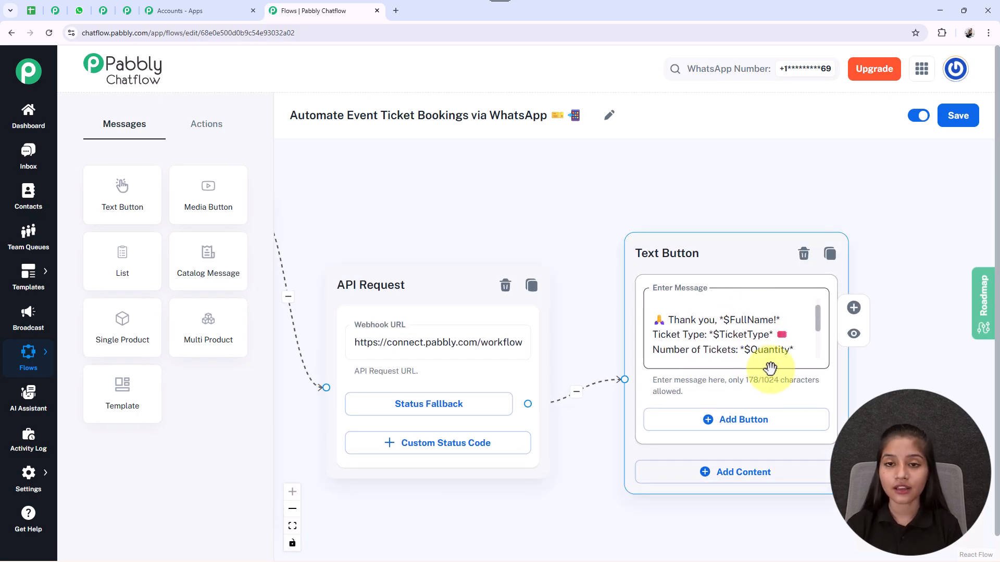
Step: Add a Text Button block linked from the "View Events" button of the EventHub welcome message block
{"action": "scroll", "coordinate": [705, 351], "scroll_direction": "down", "scroll_amount": 5}
{"action": "scroll", "coordinate": [610, 435], "scroll_direction": "up", "scroll_amount": 3}
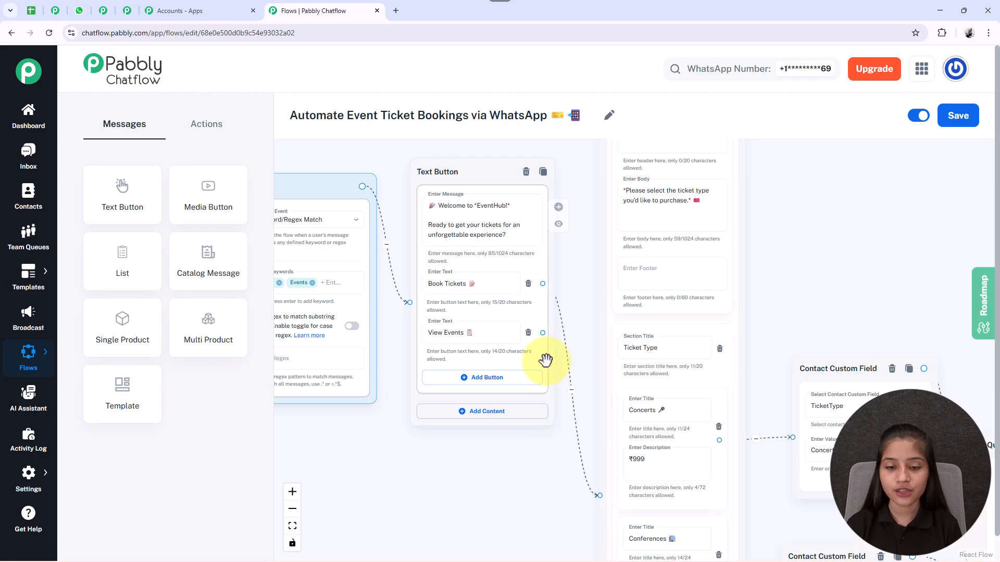
{"action": "left_click_drag", "start_coordinate": [543, 333], "coordinate": [855, 211]}
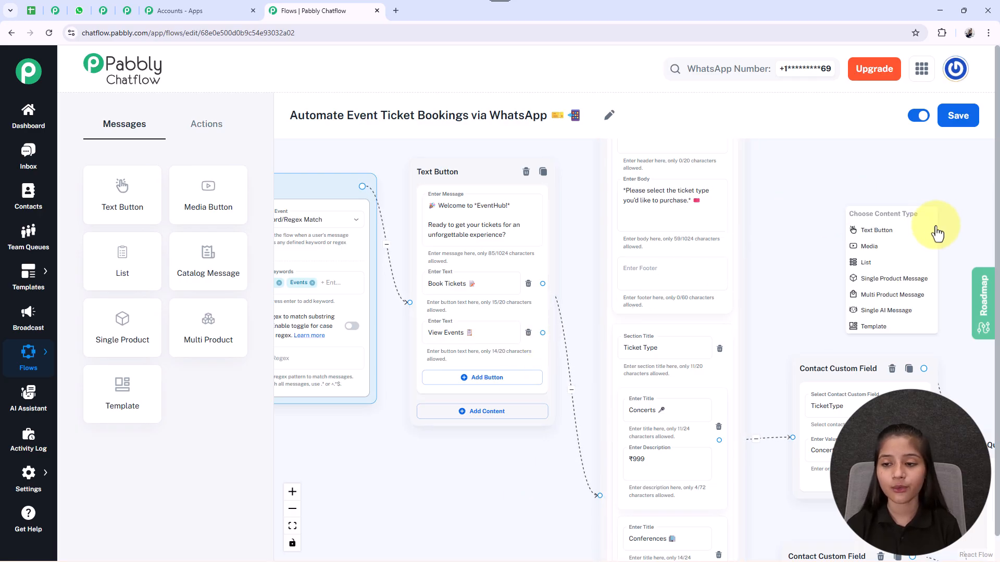
{"action": "left_click", "coordinate": [871, 229]}
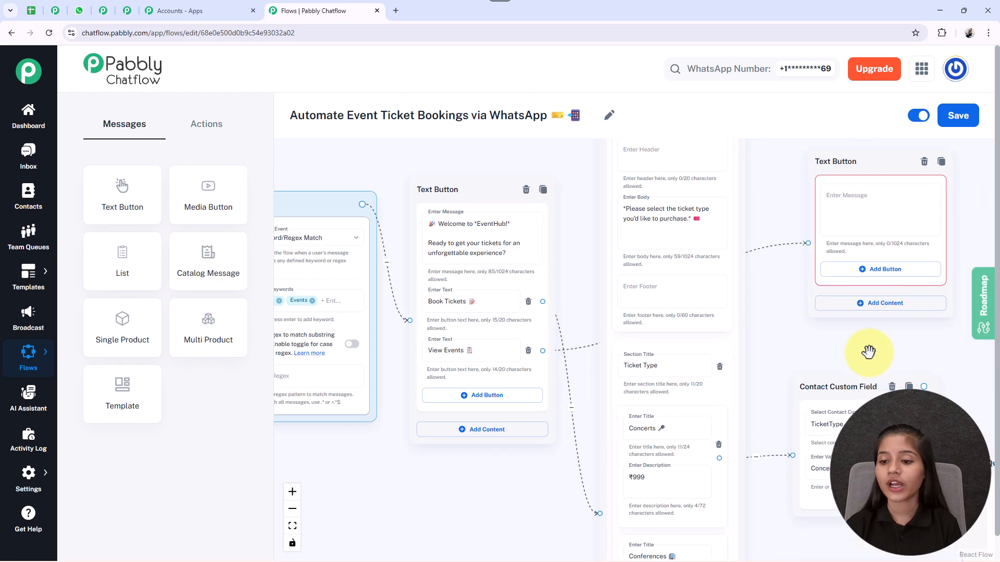
Step: Reposition the new Text Button block and paste in the event schedule message, including "6:00 PM - Band B Performance" and "9:00 PM - Closing Fireworks"
{"action": "left_click_drag", "start_coordinate": [647, 207], "coordinate": [800, 275]}
{"action": "left_click", "coordinate": [686, 292]}
{"action": "left_click_drag", "start_coordinate": [692, 304], "coordinate": [589, 254]}
{"action": "left_click", "coordinate": [686, 255]}
{"action": "key", "text": "ctrl+v"}
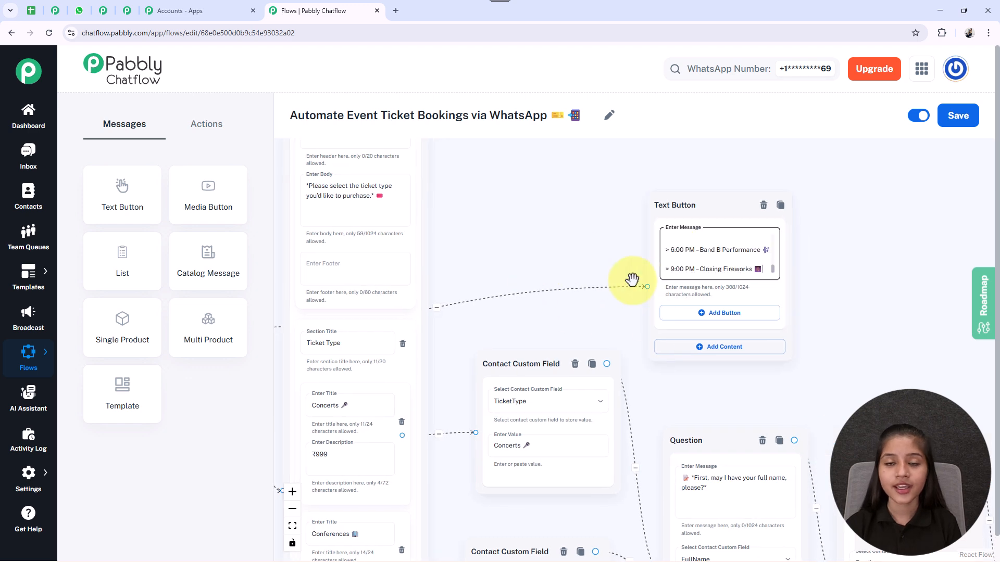
Step: Move the event schedule Text Button block closer to the ticket type List block and save the flow
{"action": "left_click", "coordinate": [292, 526]}
{"action": "left_click_drag", "start_coordinate": [592, 250], "coordinate": [536, 234]}
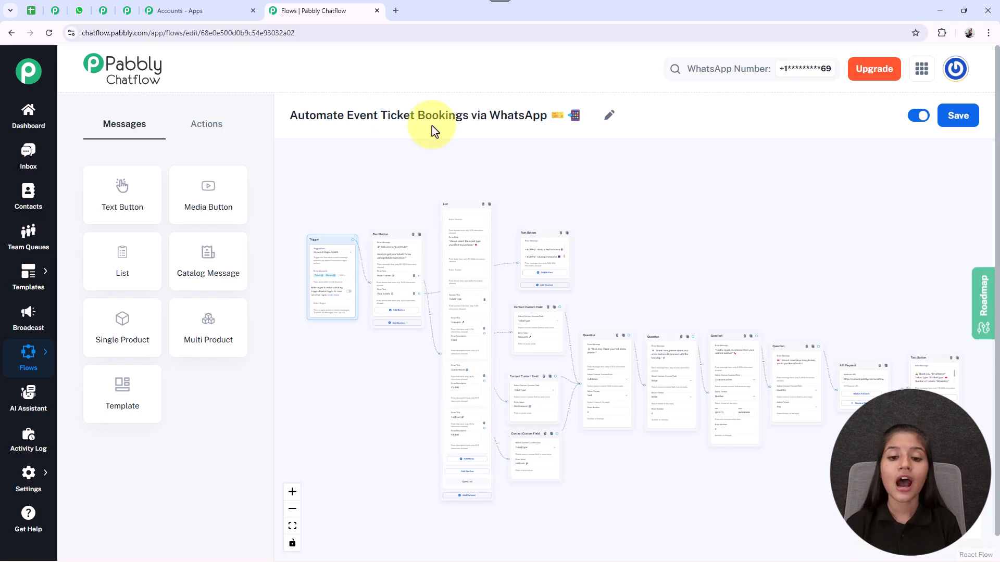
{"action": "left_click", "coordinate": [956, 125]}
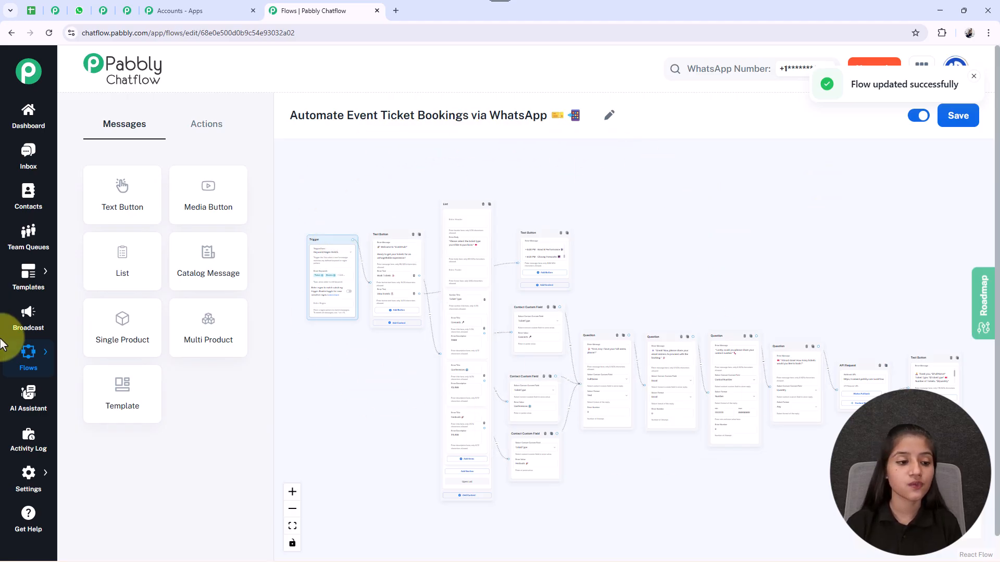
Step: Copy the share link of the "Automate Event Ticket Bookings via WhatsApp" flow from the flows list
{"action": "mouse_move", "coordinate": [32, 354]}
{"action": "left_click", "coordinate": [80, 349]}
{"action": "scroll", "coordinate": [833, 364], "scroll_direction": "down", "scroll_amount": 4}
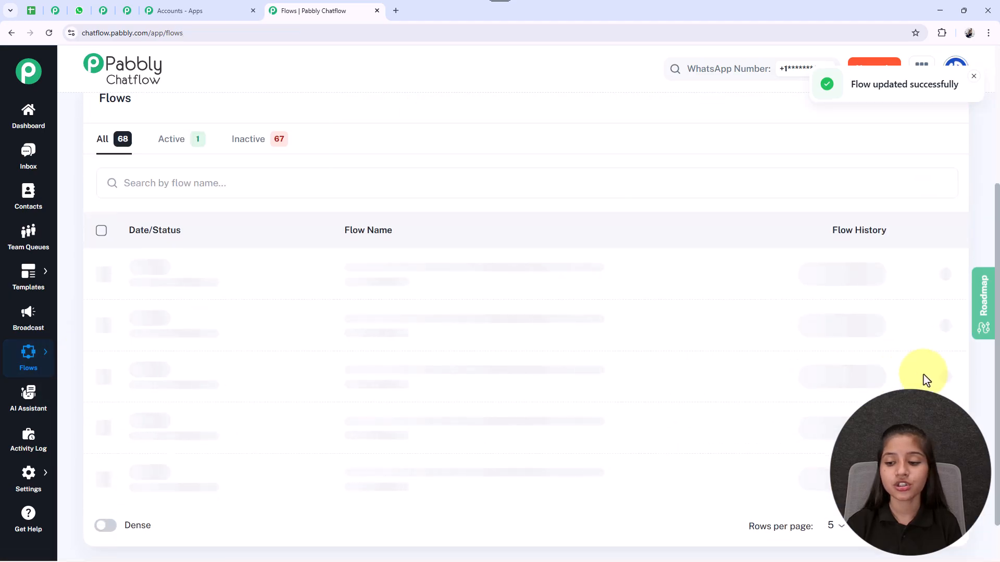
{"action": "left_click", "coordinate": [952, 275]}
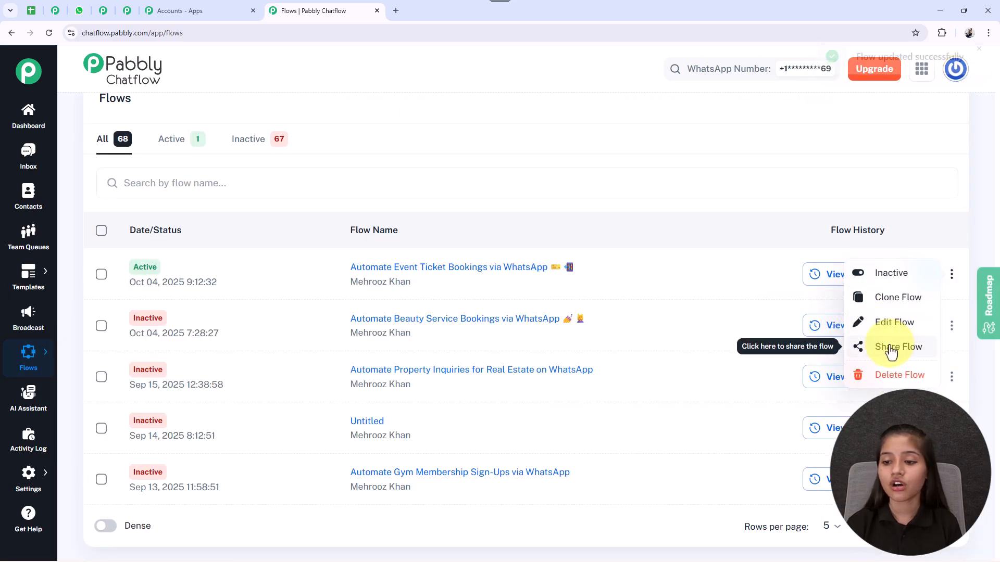
{"action": "left_click", "coordinate": [889, 346]}
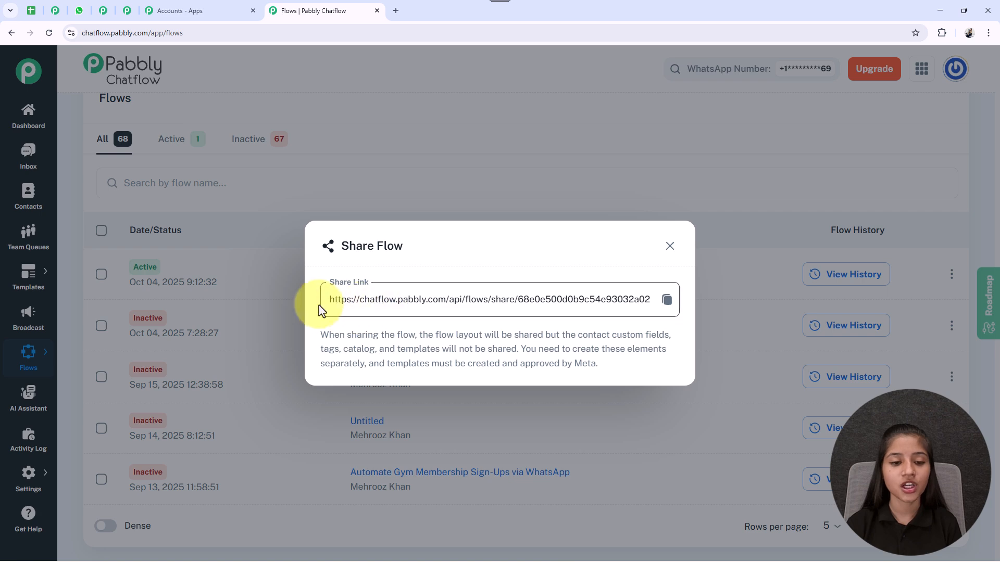
{"action": "left_click", "coordinate": [668, 300]}
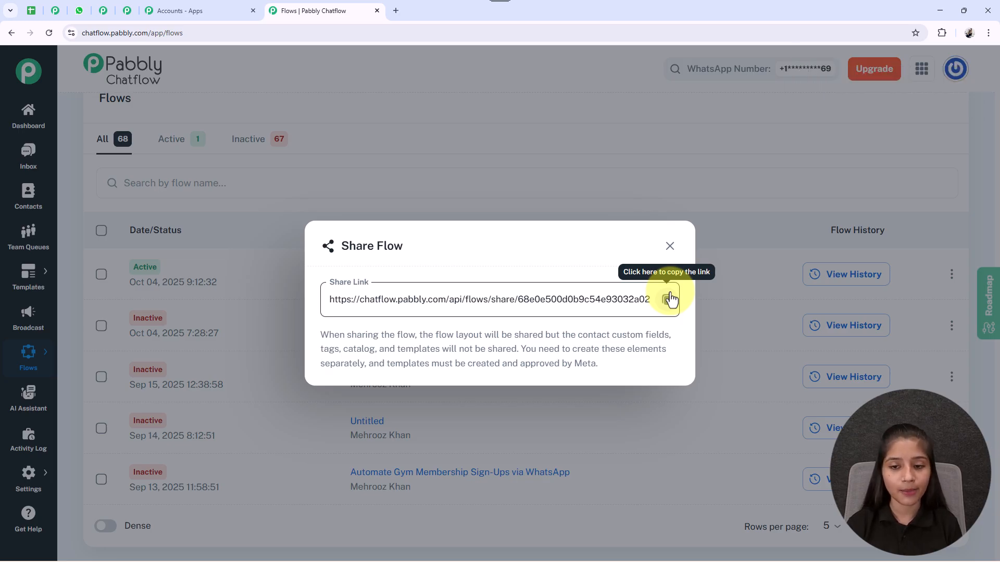
{"action": "left_click", "coordinate": [670, 247]}
Step: Reopen the "Automate Event Ticket Bookings via WhatsApp" flow and view its entire block layout
{"action": "left_click", "coordinate": [509, 269]}
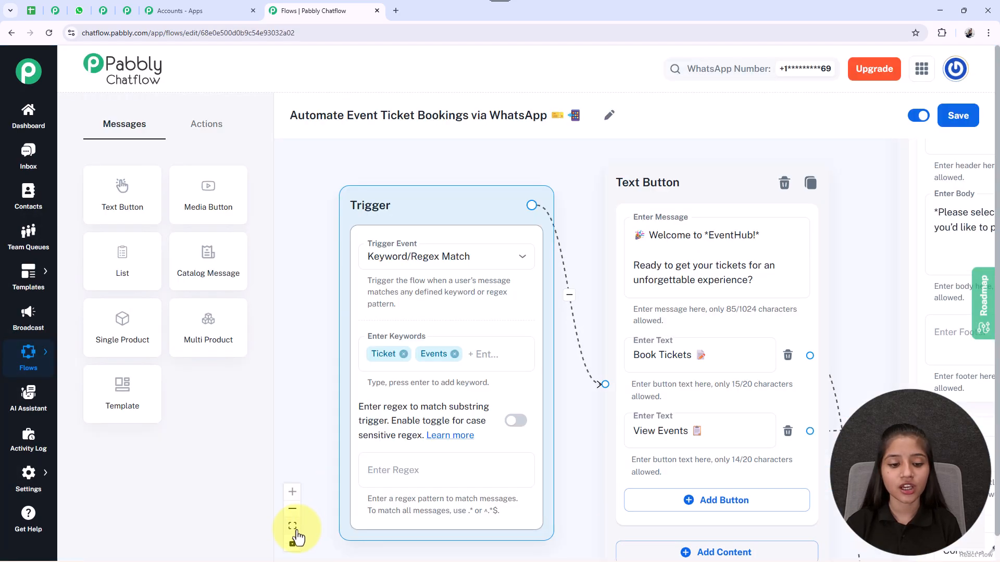
{"action": "left_click", "coordinate": [293, 527]}
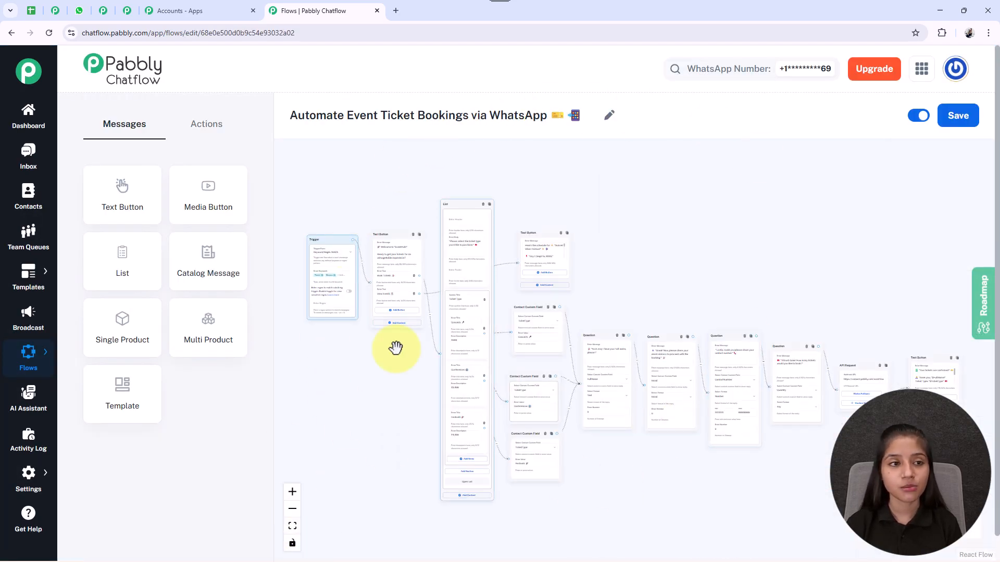
Step: Switch to WhatsApp Web and review the Event Organiser chat from the ticket confirmation back to the ticket type selection
{"action": "left_click", "coordinate": [79, 11]}
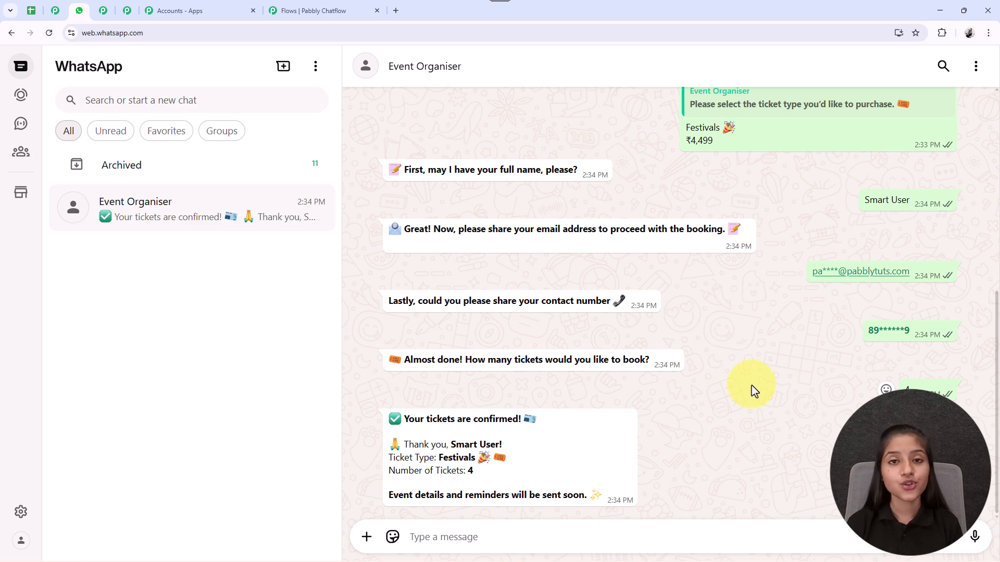
{"action": "scroll", "coordinate": [753, 390], "scroll_direction": "up", "scroll_amount": 5}
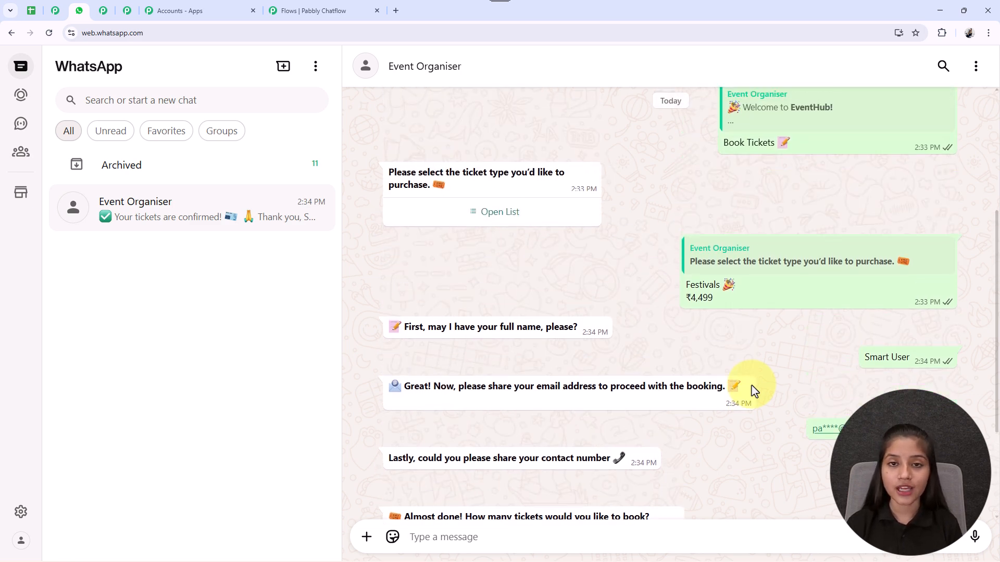